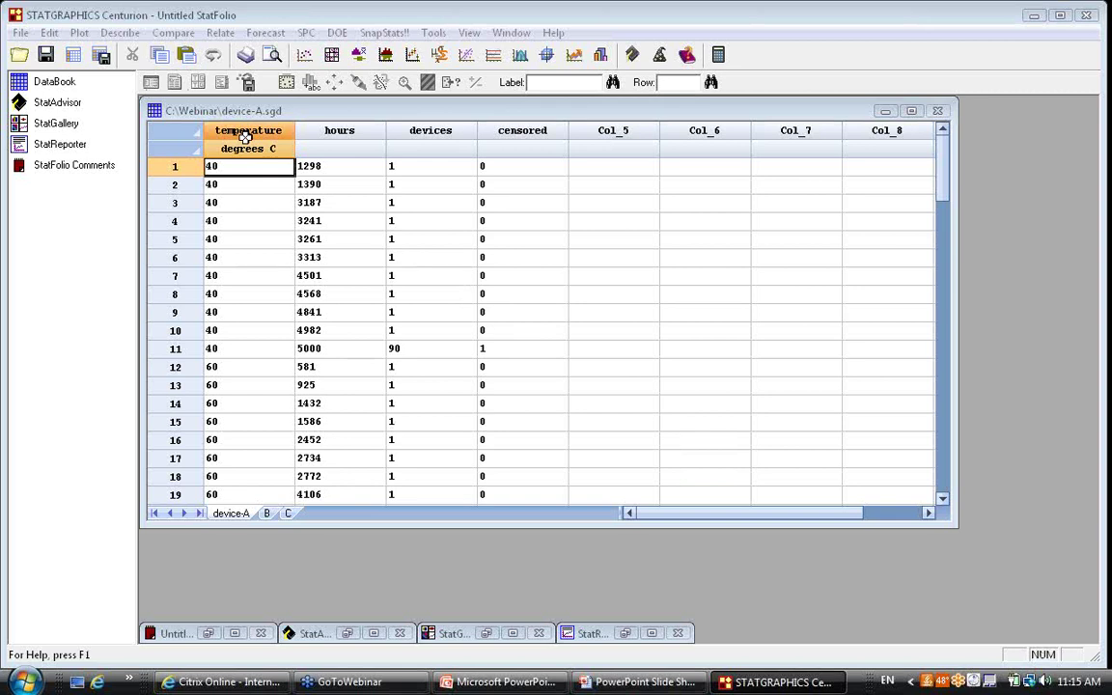
# Examine the temperature, hours, devices and censored columns of the device-A data, including the censoring flag in row 11.
pyautogui.click(245, 138)
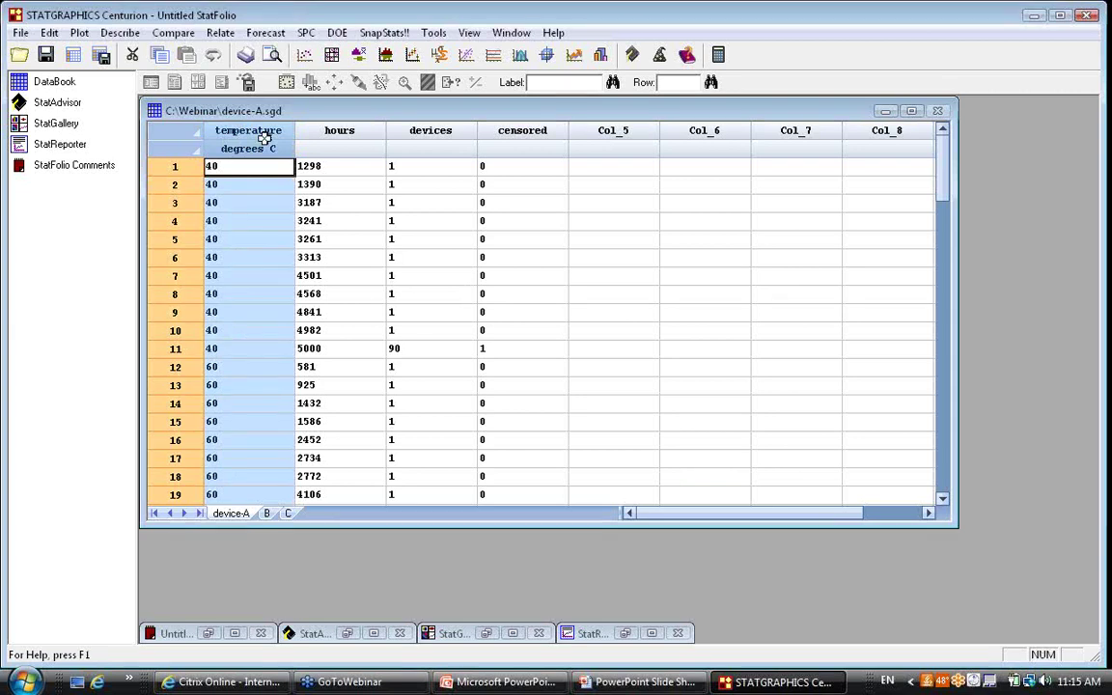
pyautogui.click(321, 133)
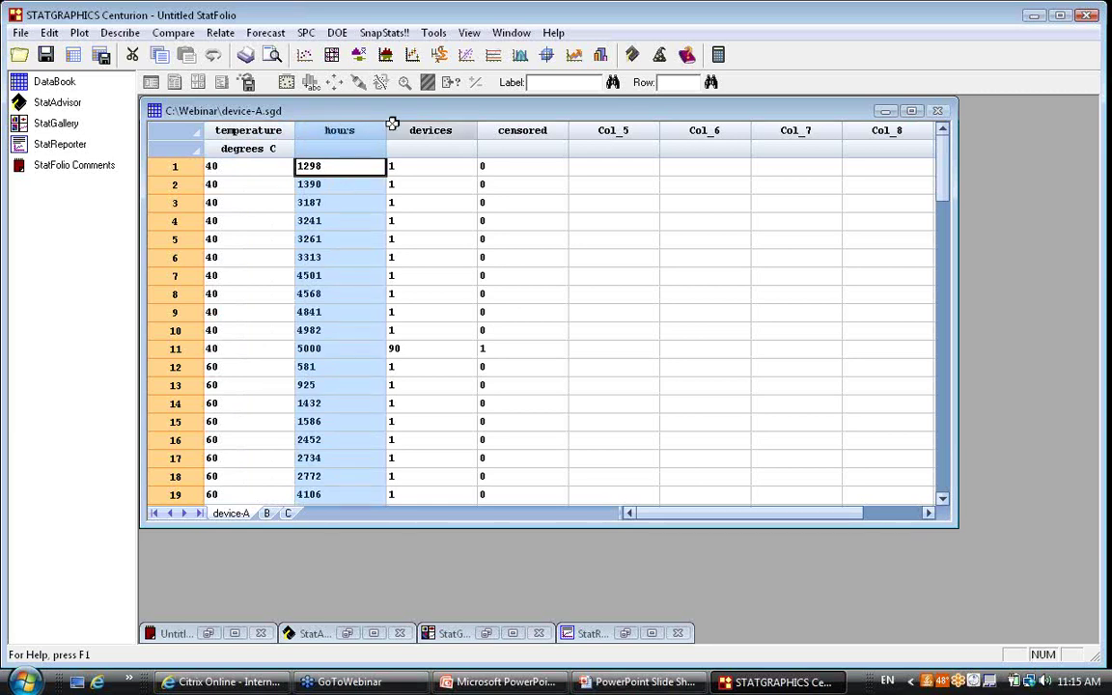
pyautogui.click(421, 145)
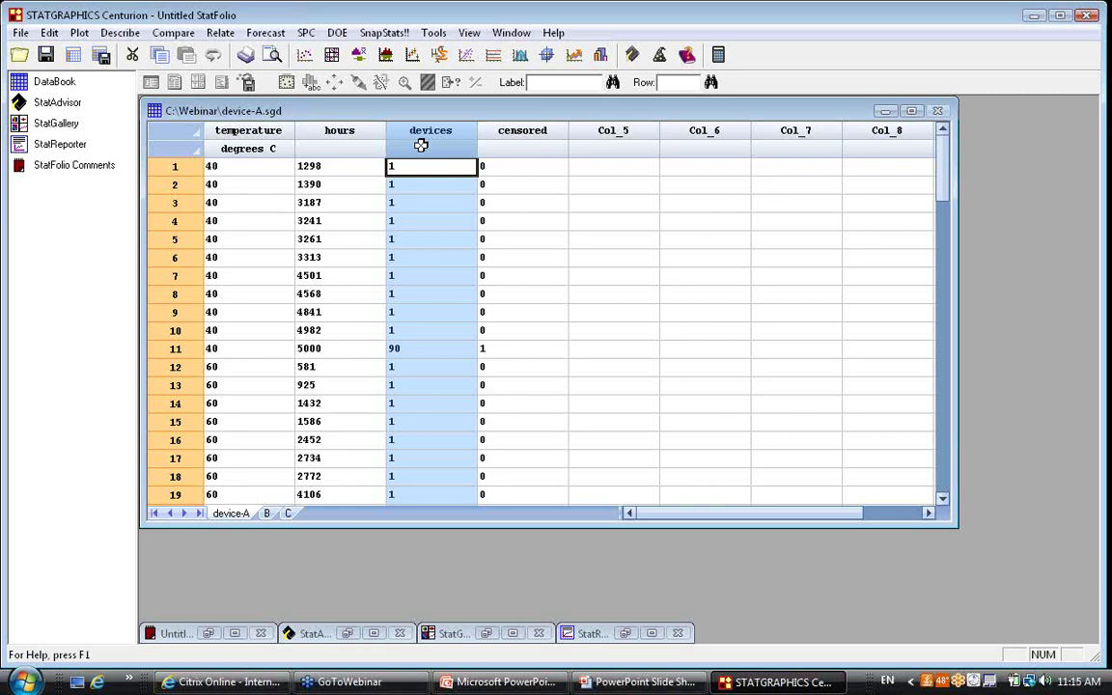
pyautogui.click(519, 141)
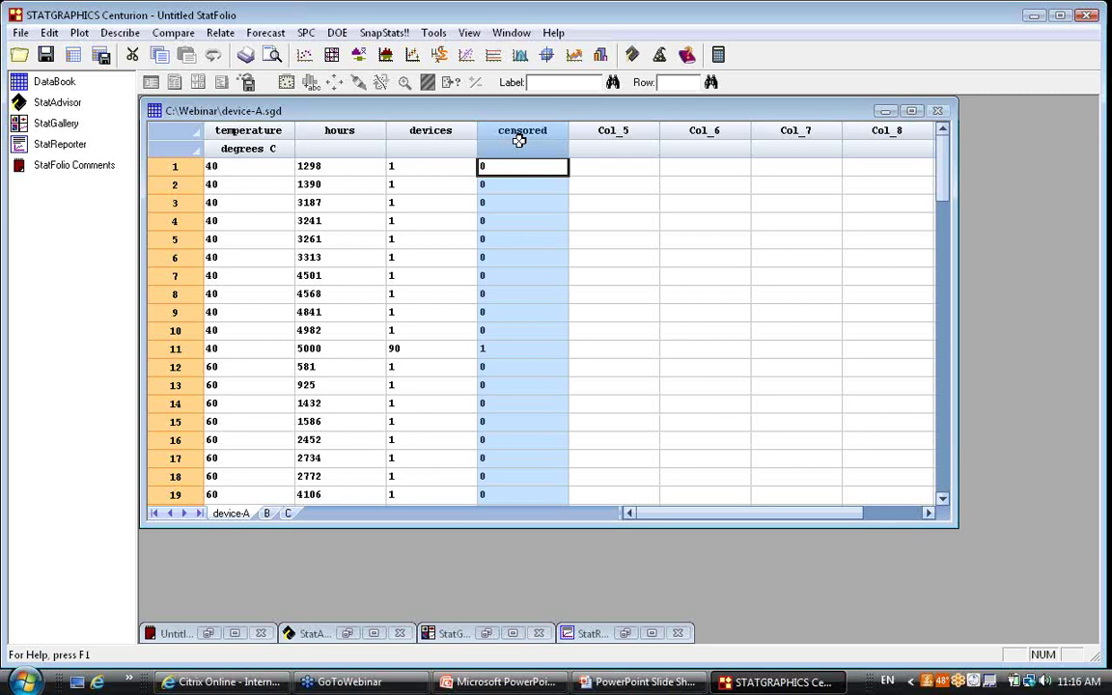
pyautogui.click(554, 349)
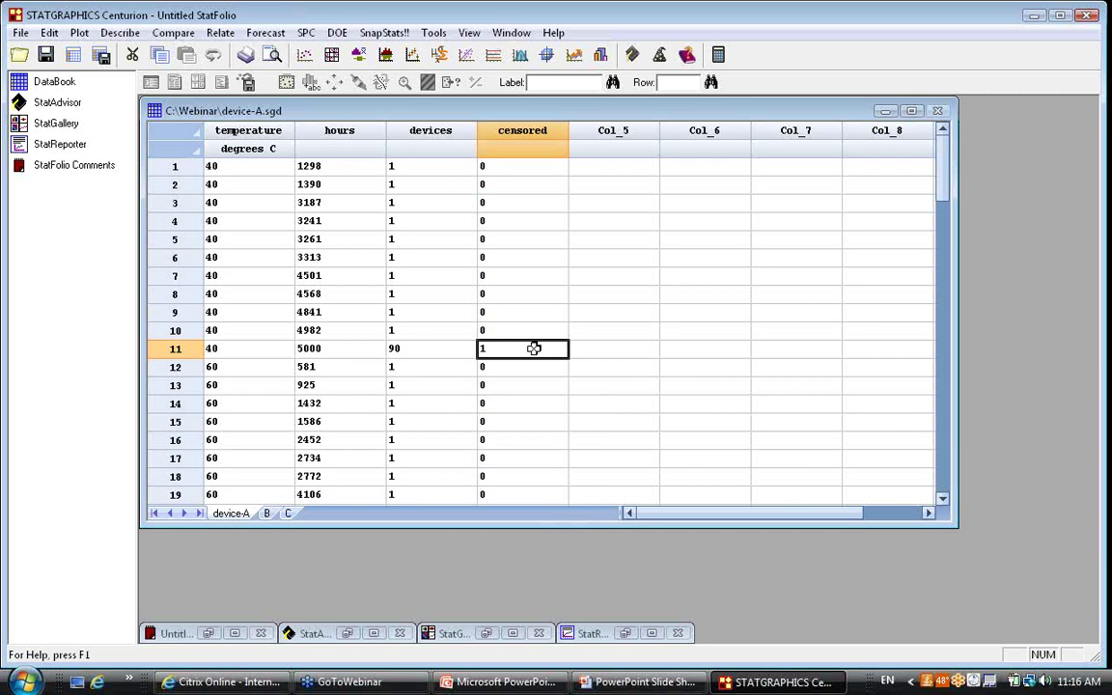
# Start a Weibull Analysis of the life data with REP(hours,devices) as the data variable.
pyautogui.click(121, 33)
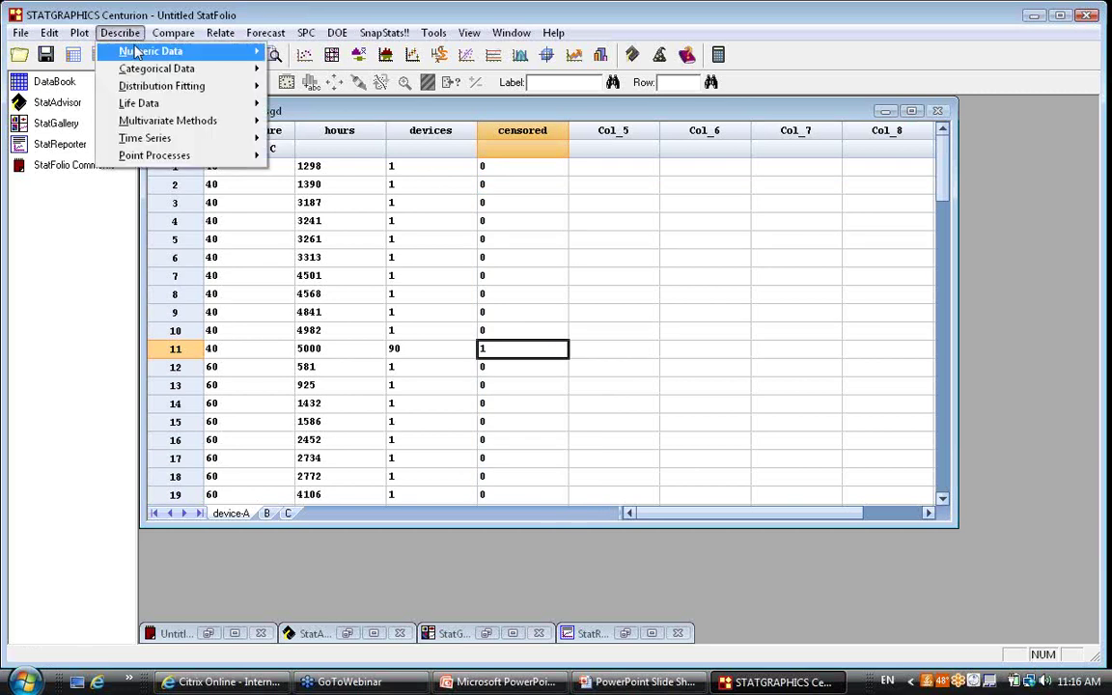
pyautogui.moveTo(148, 108)
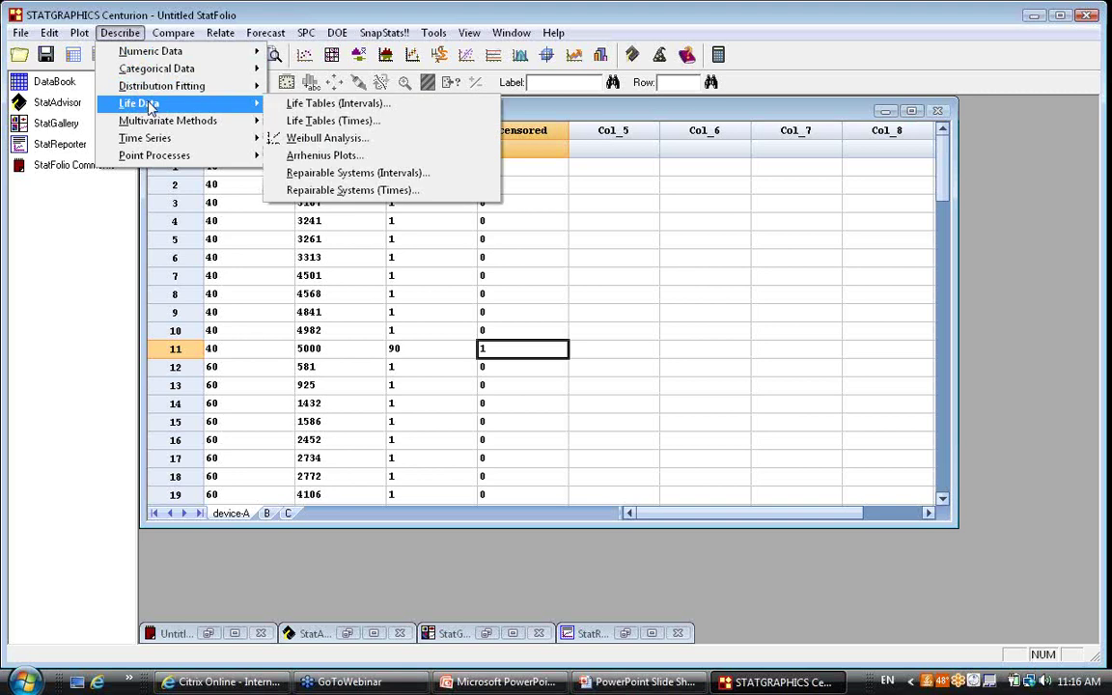
pyautogui.click(329, 140)
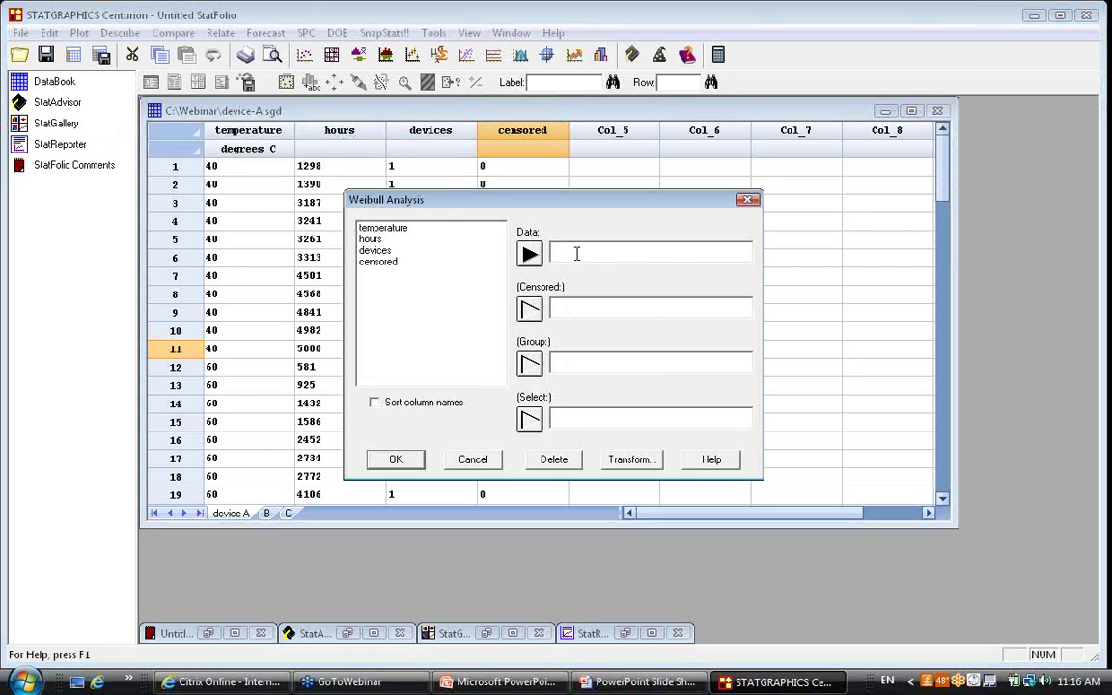
pyautogui.write('RE')
pyautogui.write('A')
pyautogui.write('(')
pyautogui.write('hour')
pyautogui.write('s)')
pyautogui.press('Left')
pyautogui.write(',devices')
# Set the Weibull Analysis censoring variable to REP(censored,devices) and the group variable to REP(temperature,devices), and accept the variables.
pyautogui.click(606, 306)
pyautogui.write('REP(')
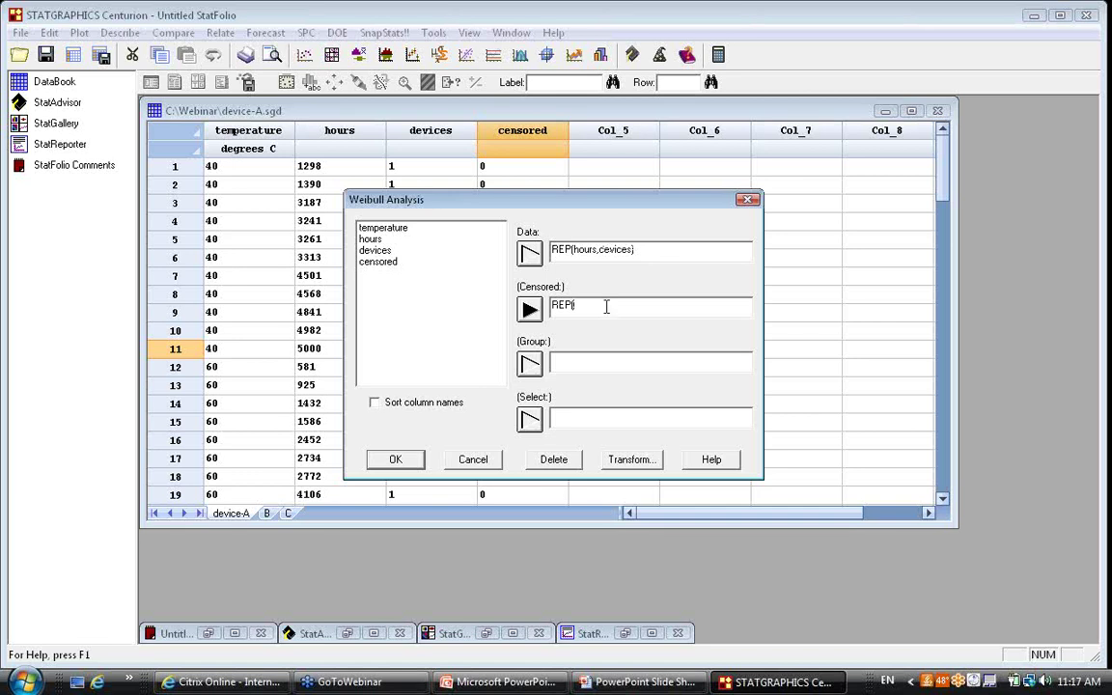
pyautogui.write('censored,devices)')
pyautogui.click(598, 362)
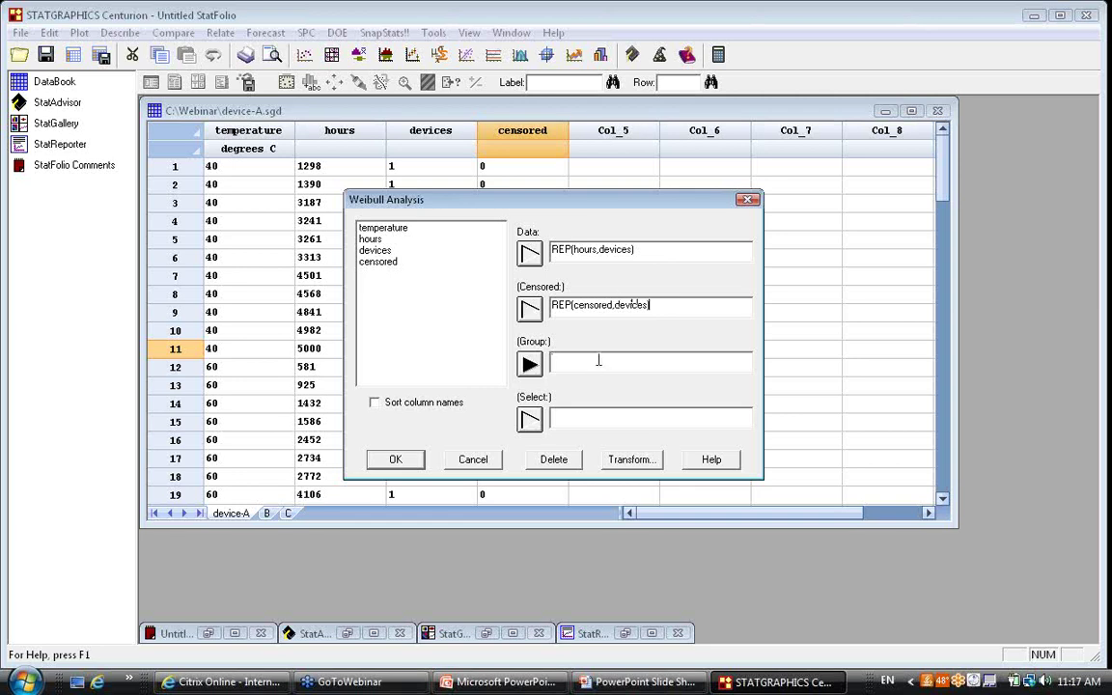
pyautogui.write('REP(temperature,device')
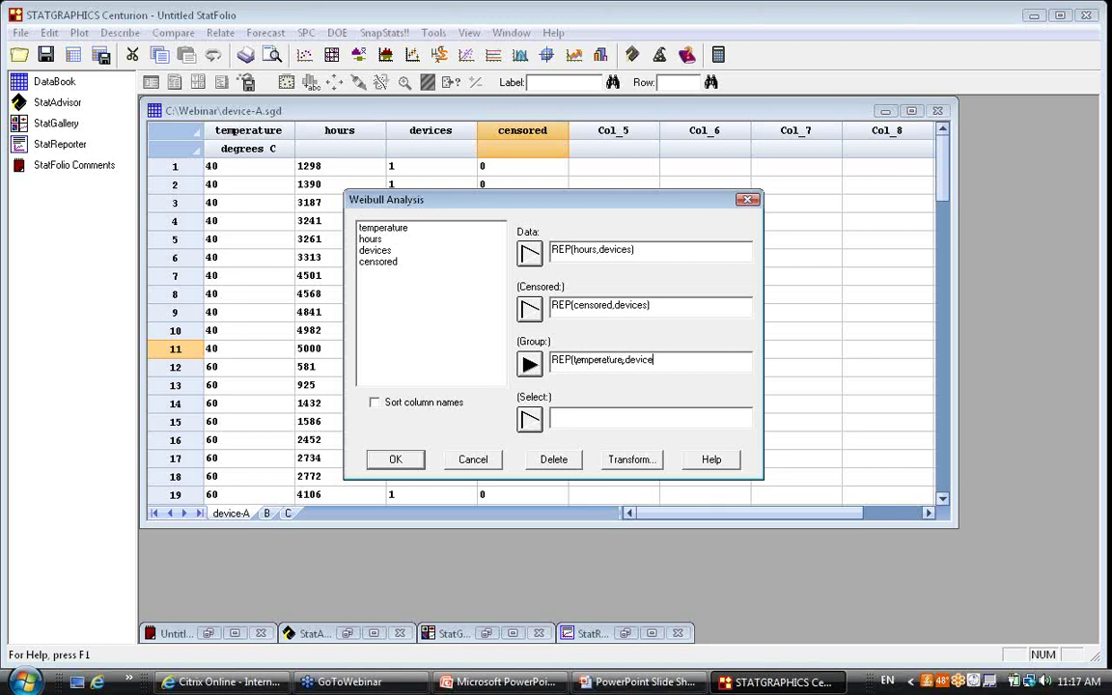
pyautogui.write('s)')
pyautogui.click(415, 462)
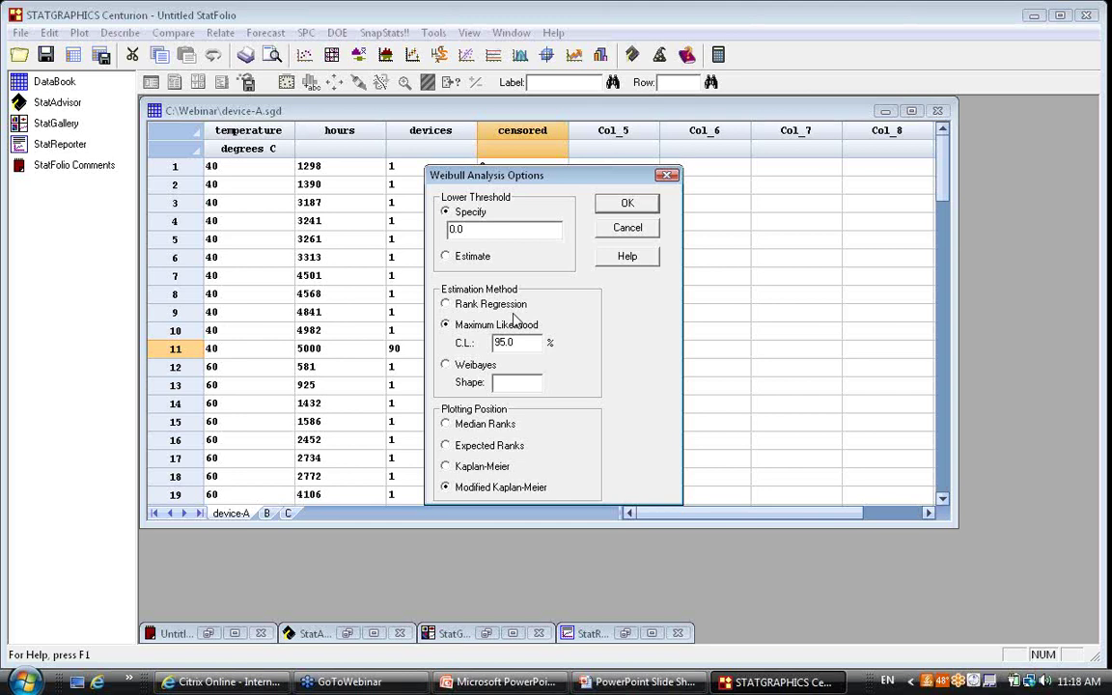
# Accept the default Maximum Likelihood options and generate the Weibull Analysis with the Critical Values table added.
pyautogui.click(627, 204)
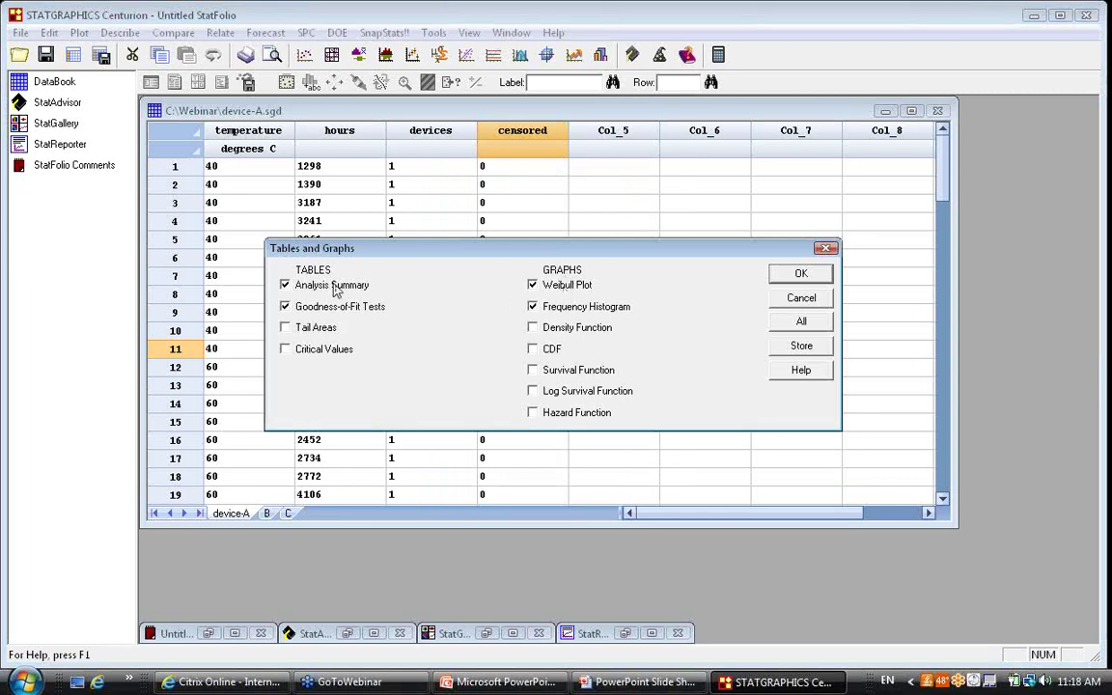
pyautogui.click(318, 355)
pyautogui.click(801, 276)
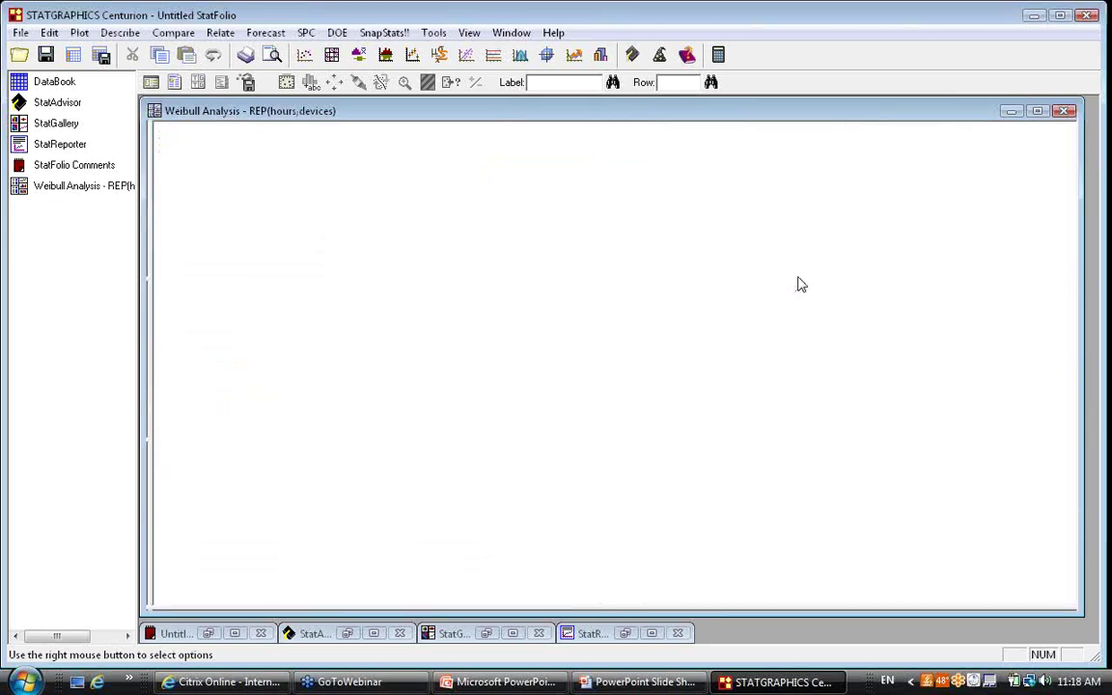
# Enlarge the Weibull plot and change the analysis estimation method to Rank Regression.
pyautogui.click(644, 300)
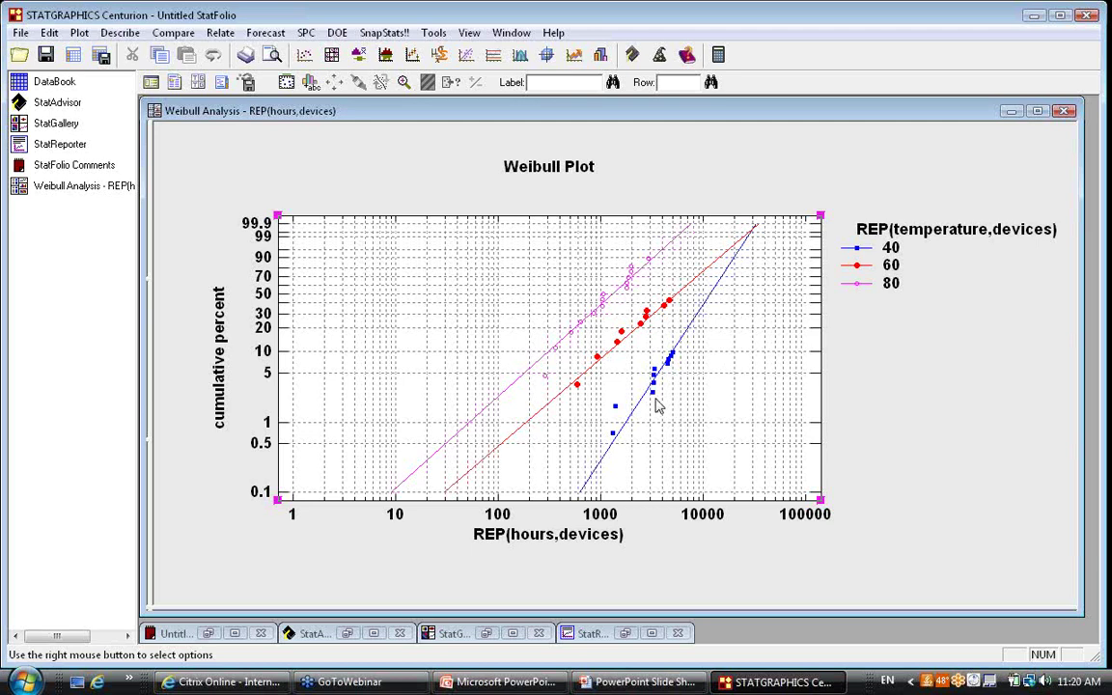
pyautogui.rightClick(731, 160)
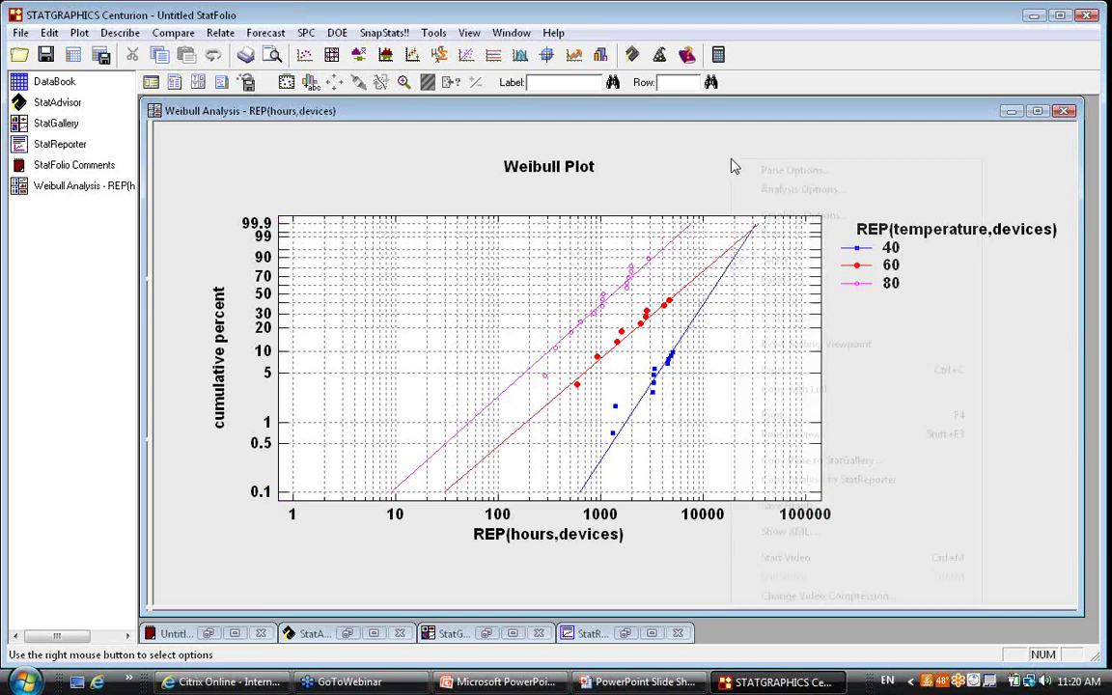
pyautogui.click(777, 191)
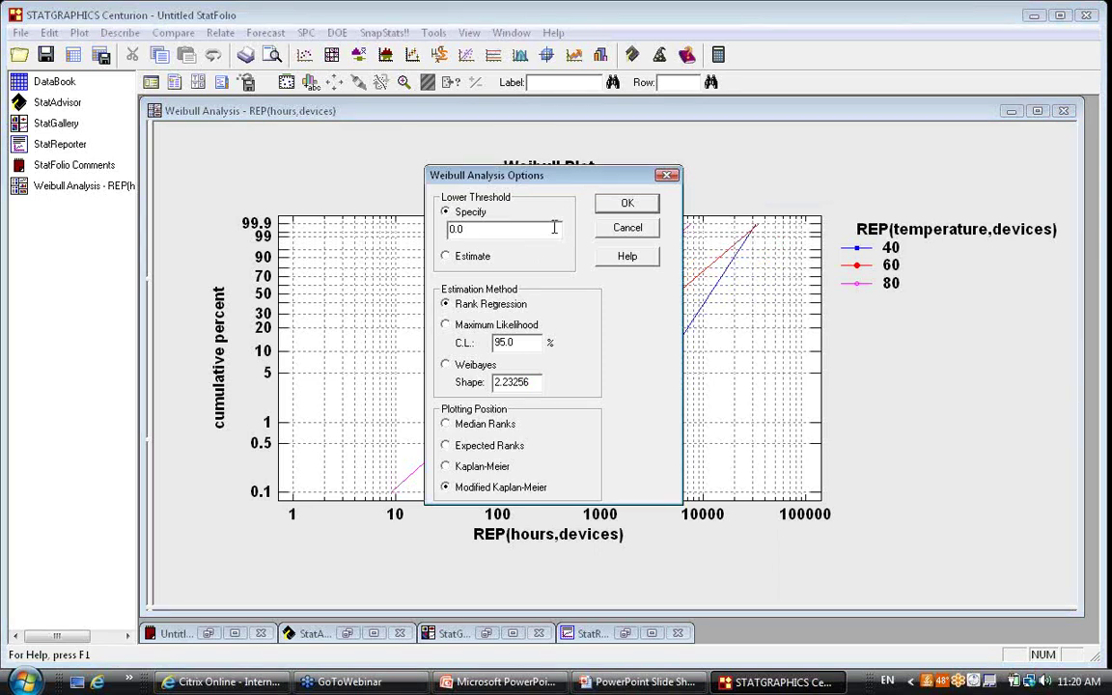
pyautogui.click(622, 205)
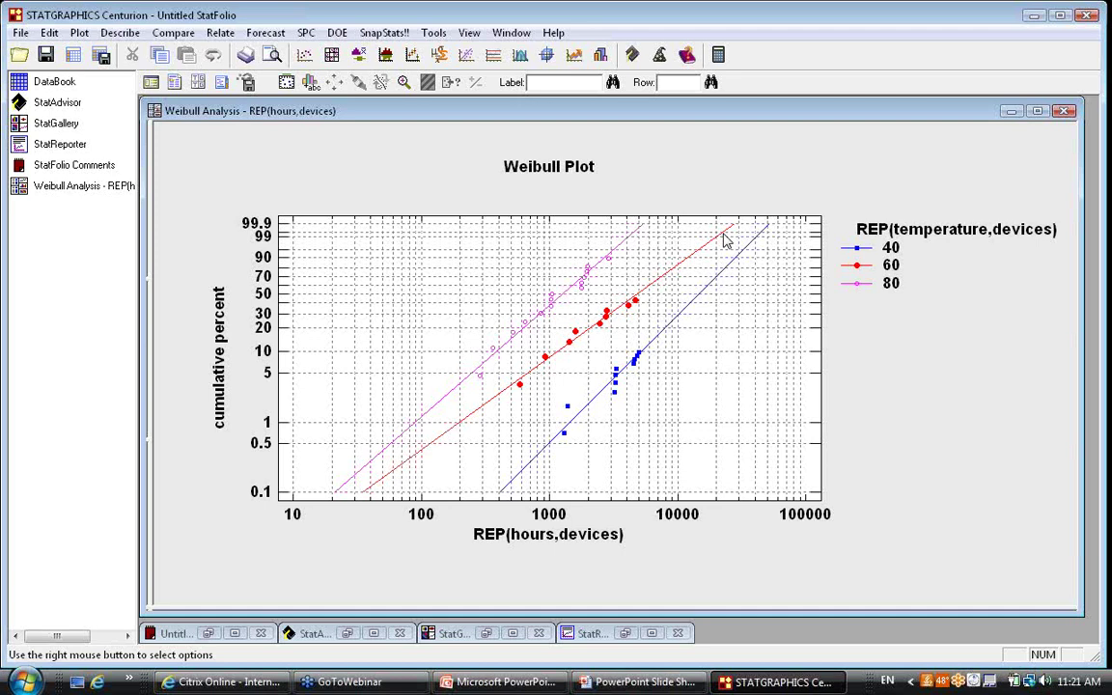
# Enlarge the Critical Values table and highlight the 0.5 lower tail area value for temperatures 40, 60 and 80.
pyautogui.doubleClick(926, 315)
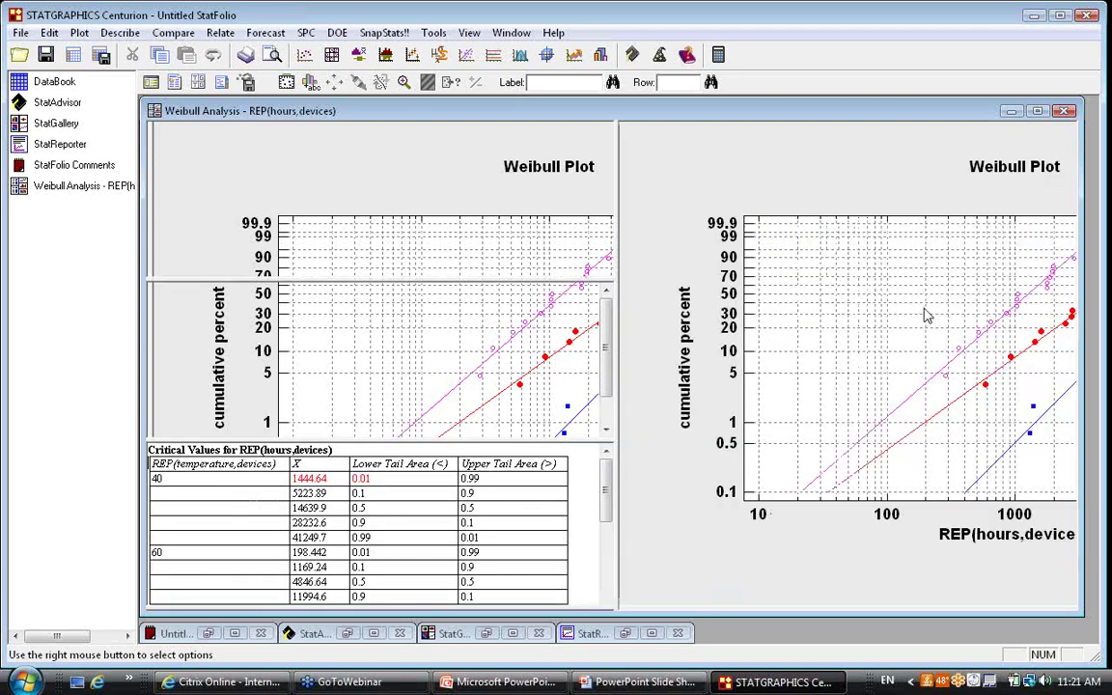
pyautogui.doubleClick(487, 508)
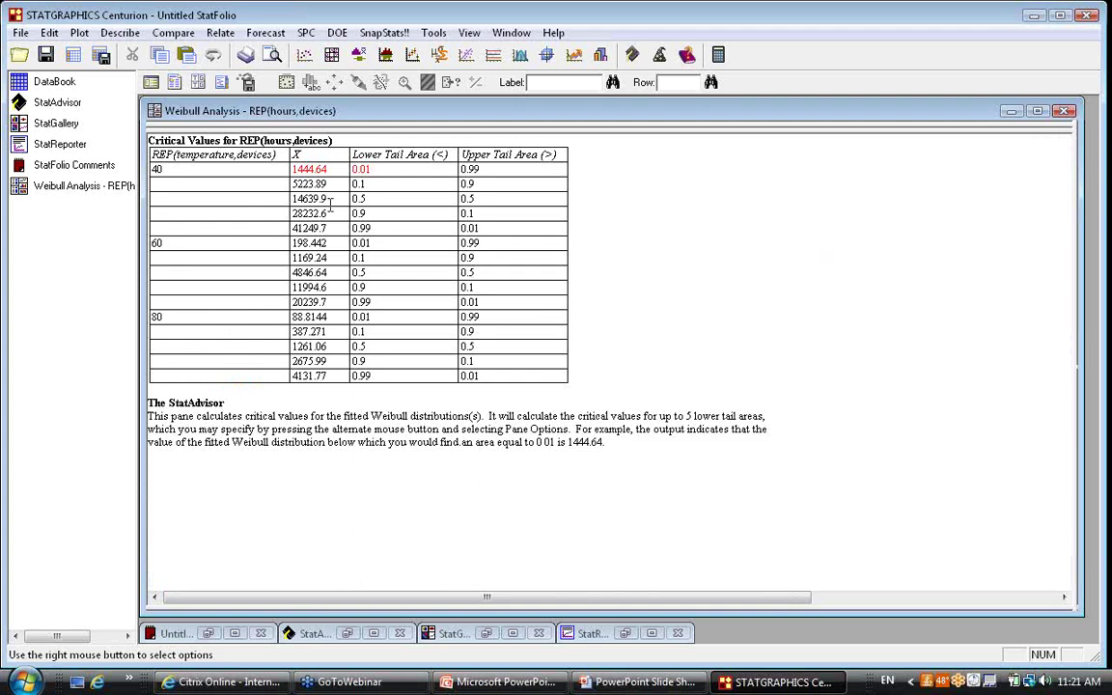
pyautogui.moveTo(331, 199); pyautogui.dragTo(306, 198)
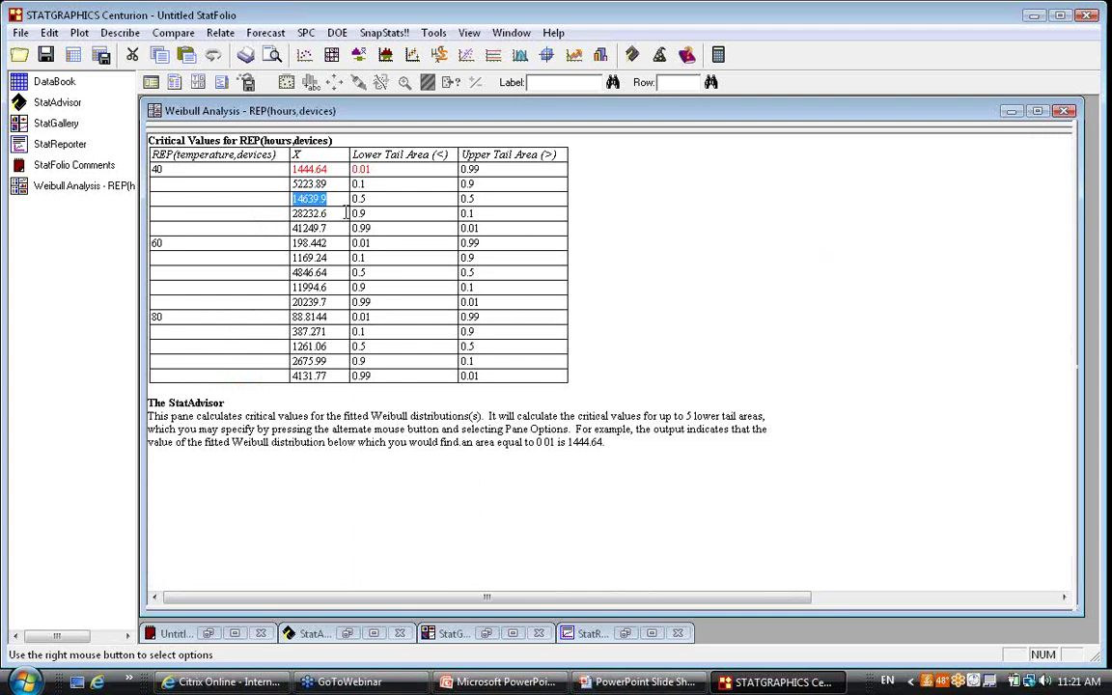
pyautogui.click(332, 272)
pyautogui.moveTo(332, 272); pyautogui.dragTo(292, 273)
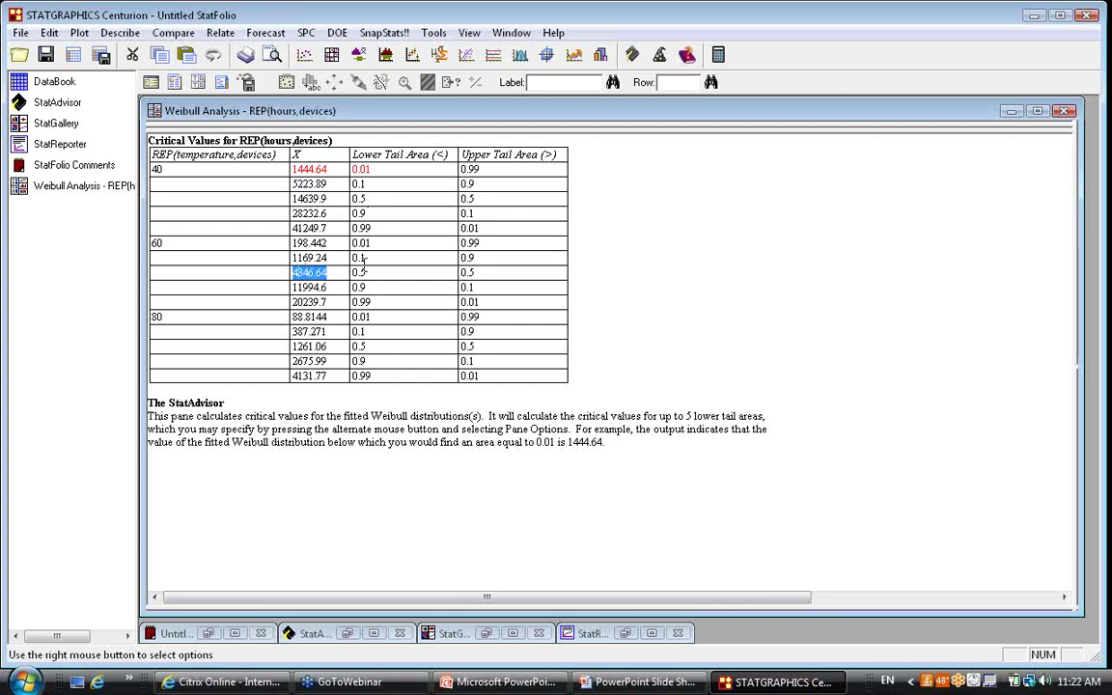
pyautogui.click(347, 343)
pyautogui.moveTo(347, 346); pyautogui.dragTo(291, 346)
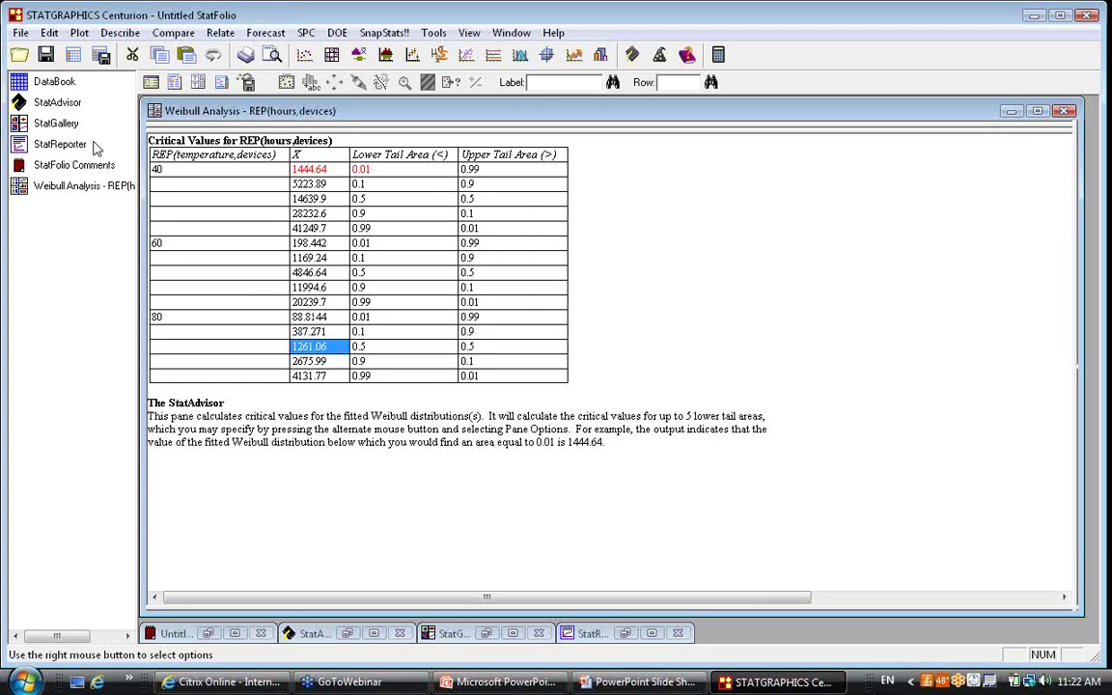
# Open the recent data file device P50.sgd in datasheet B of the DataBook.
pyautogui.click(68, 83)
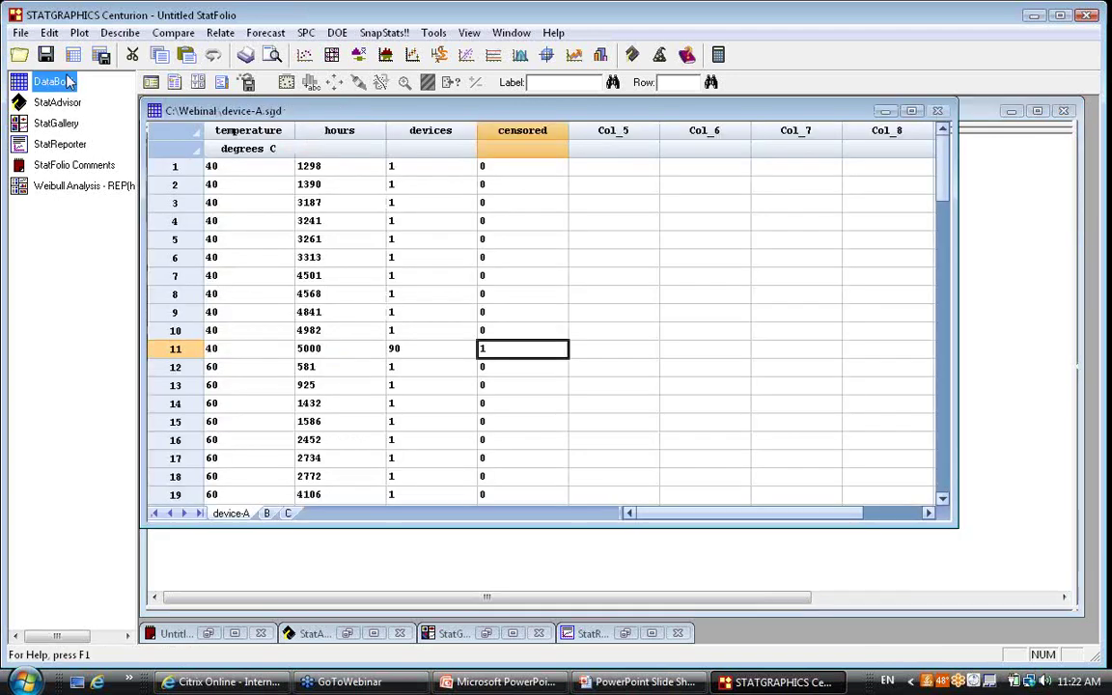
pyautogui.click(266, 513)
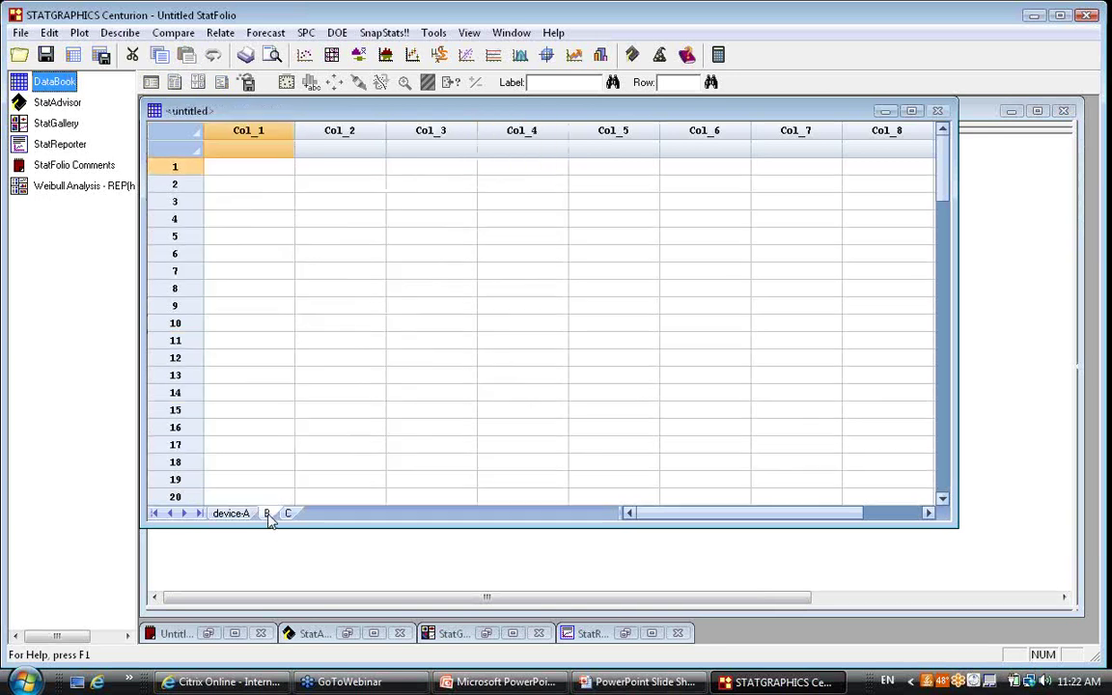
pyautogui.click(21, 32)
pyautogui.moveTo(159, 488)
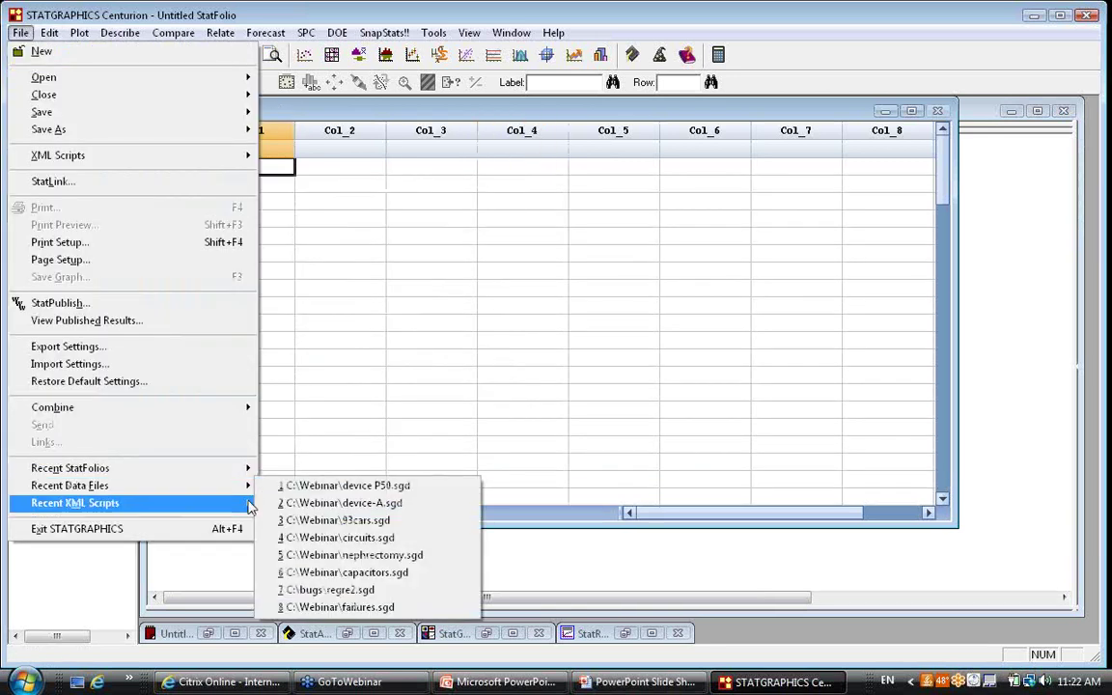
pyautogui.click(361, 487)
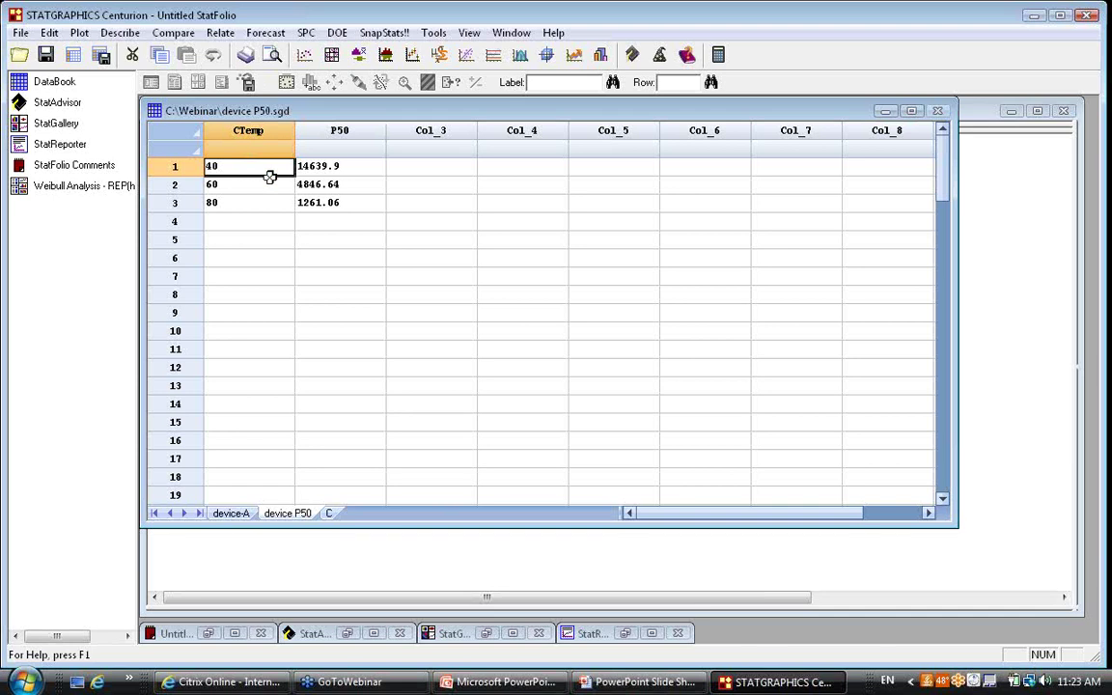
# Start an Arrhenius Plot of the life data with P50 as the percentiles variable.
pyautogui.click(130, 39)
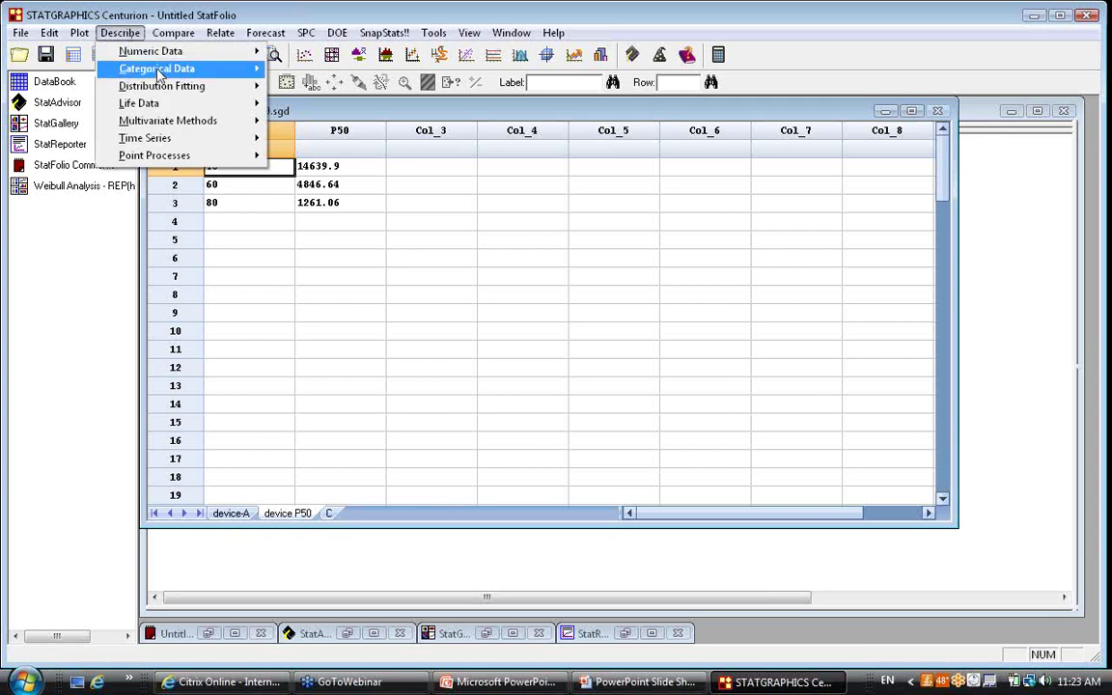
pyautogui.moveTo(184, 109)
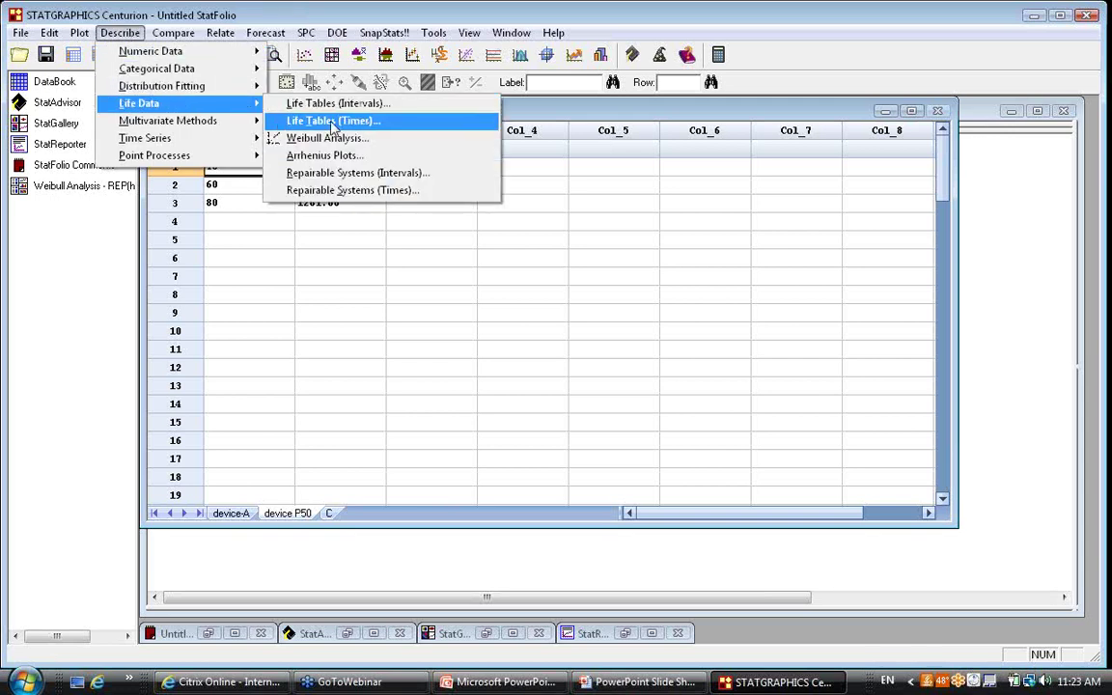
pyautogui.click(354, 161)
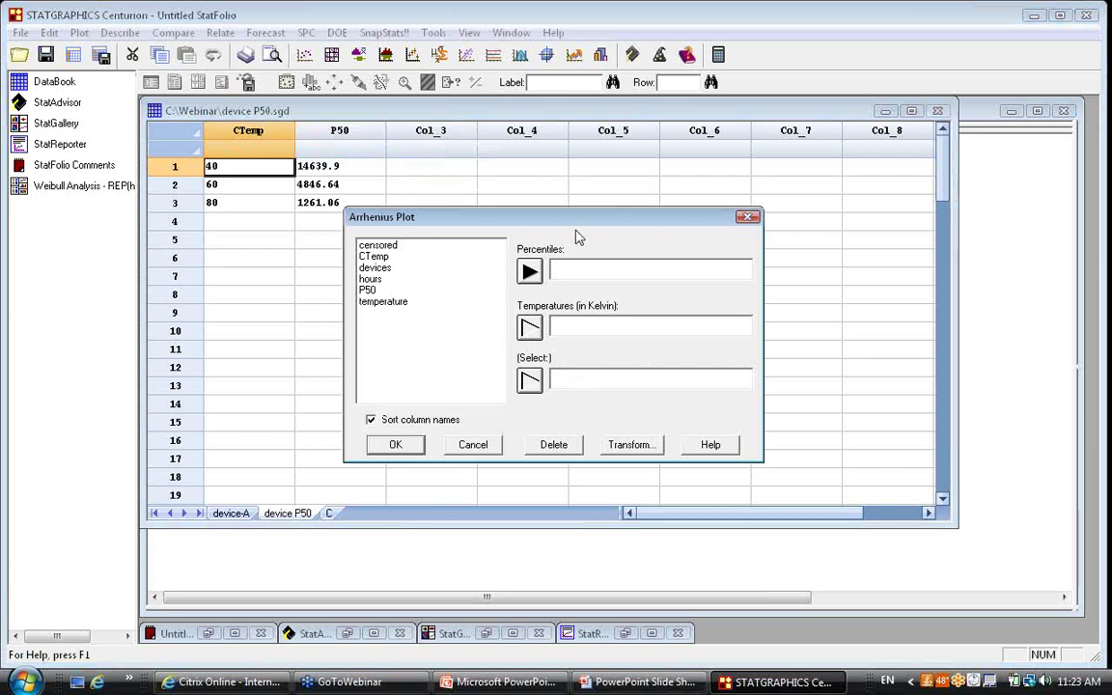
pyautogui.click(375, 289)
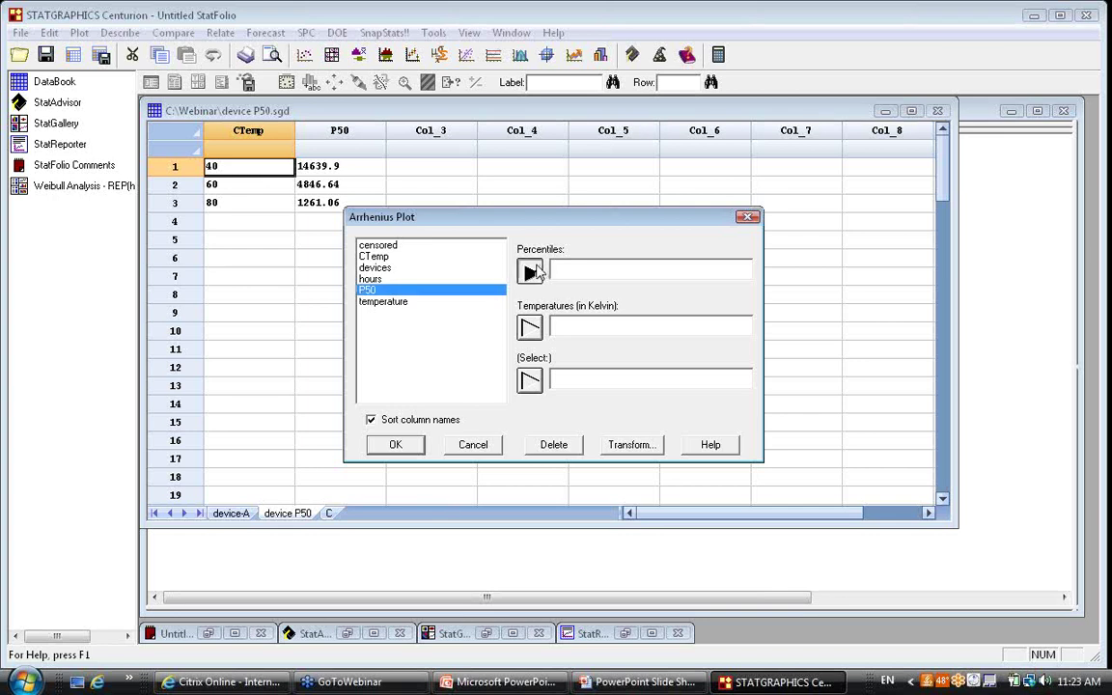
pyautogui.click(529, 272)
# Set the Kelvin temperatures to CTemp + 273.15 and generate the Arrhenius Plot, predicting at 300.0 with a 95.0% confidence level.
pyautogui.click(374, 256)
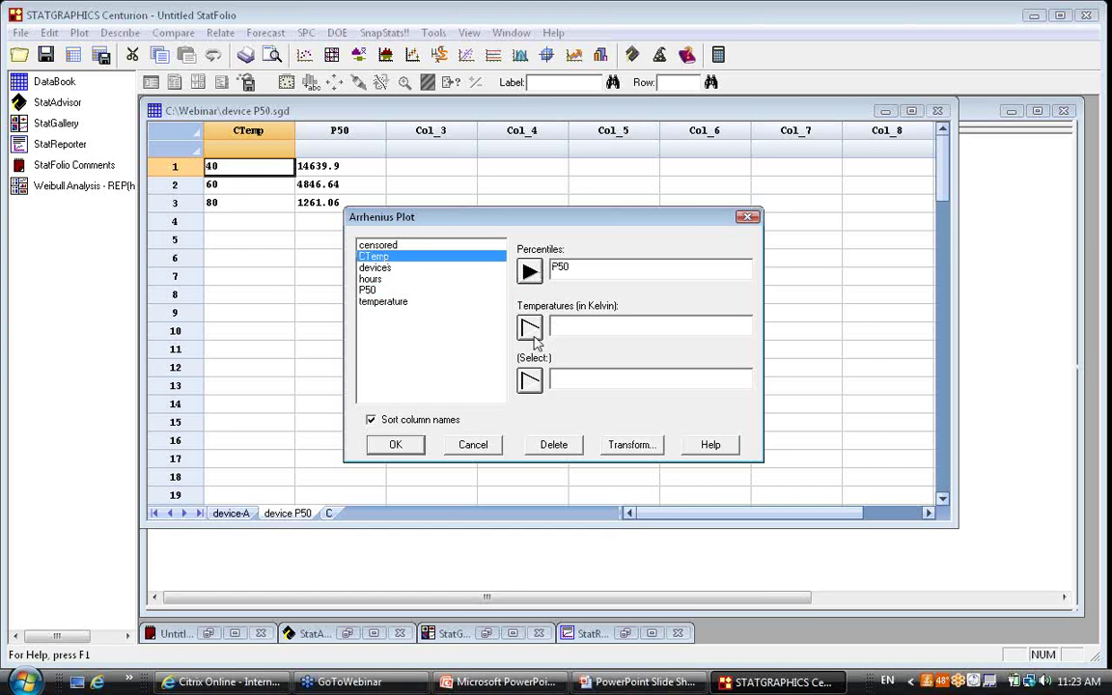
pyautogui.click(530, 328)
pyautogui.click(630, 324)
pyautogui.write('+ 273.15')
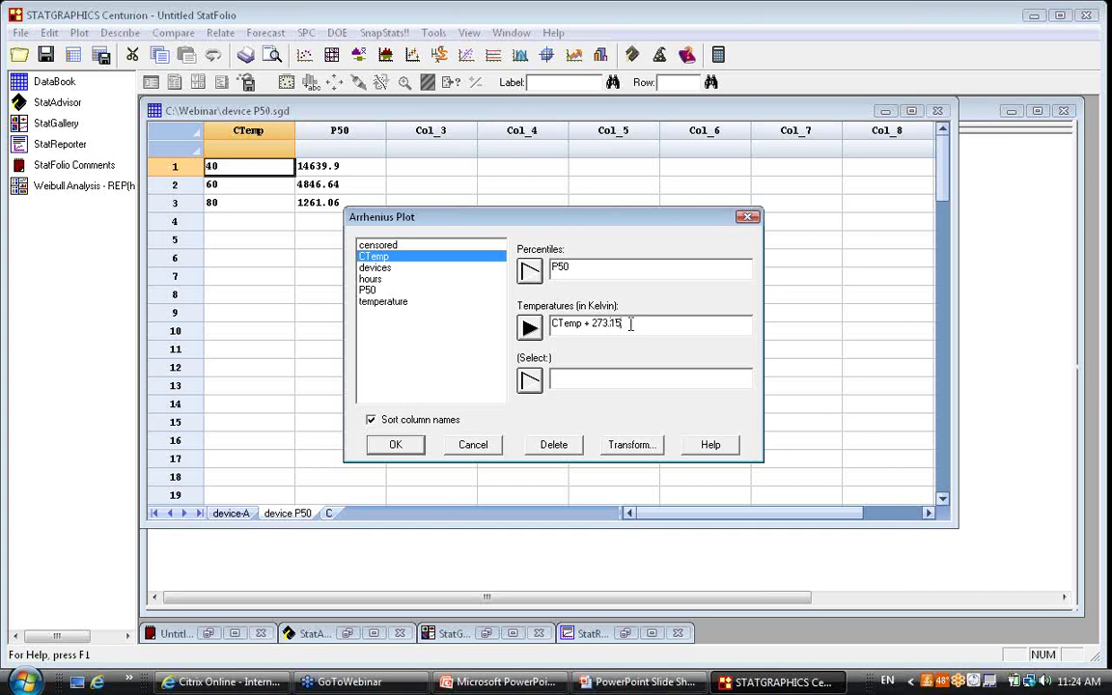
pyautogui.click(413, 444)
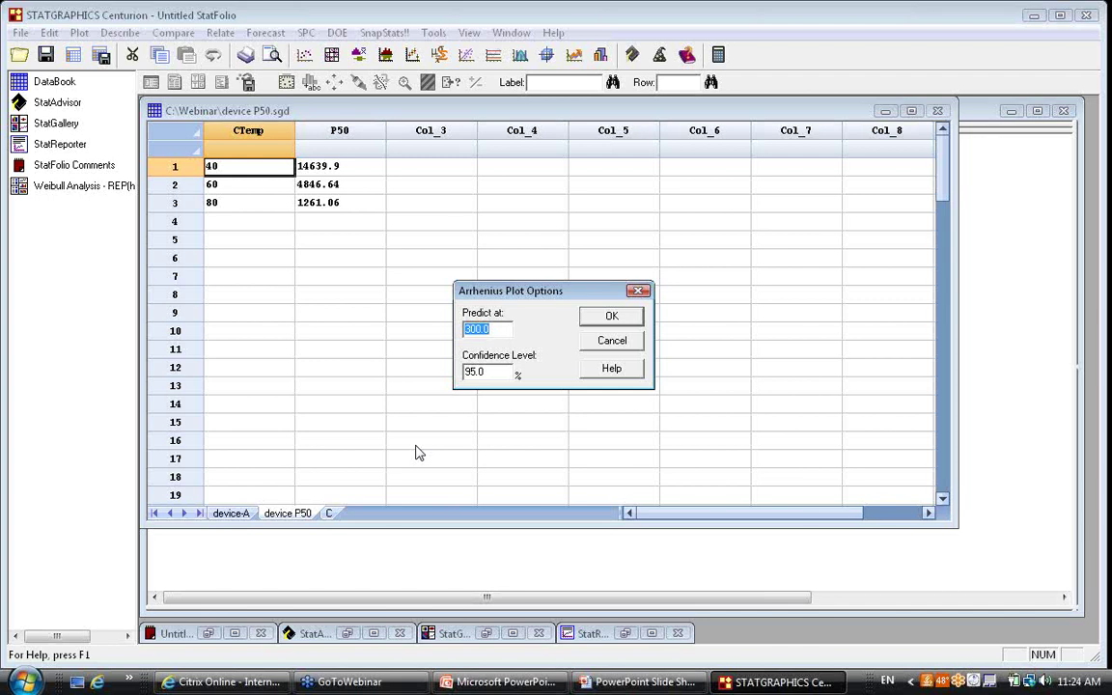
pyautogui.click(604, 322)
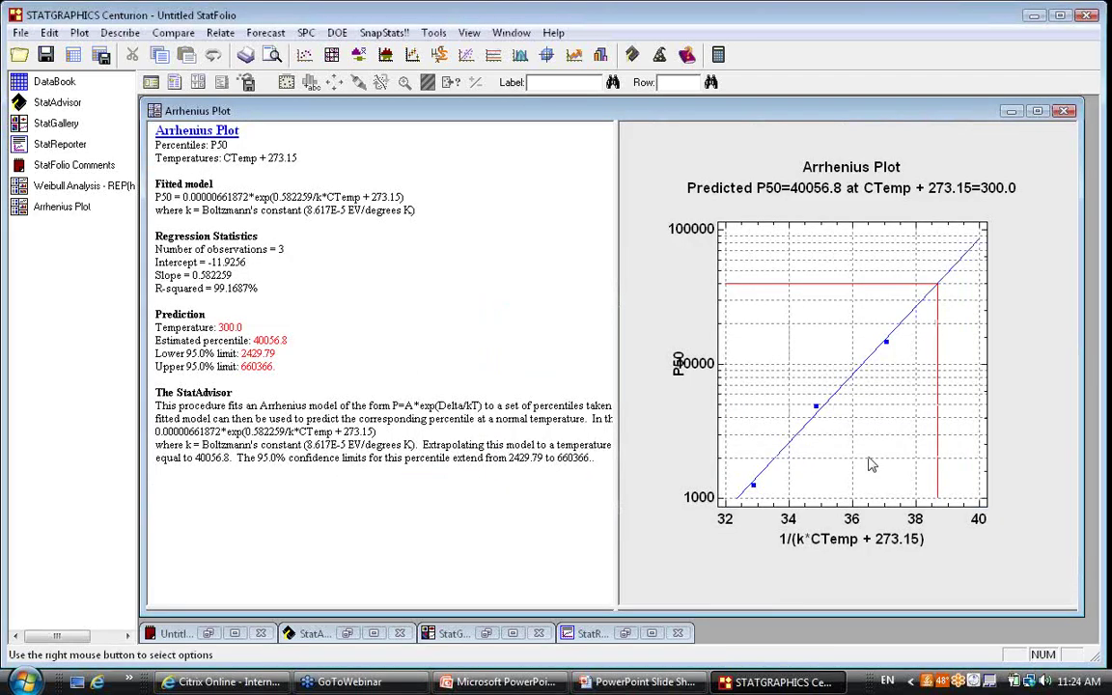
# Enlarge the Arrhenius plot, then switch to the PowerPoint slide show and advance to the Example #5 – Cox Proportional Hazards slide.
pyautogui.doubleClick(869, 465)
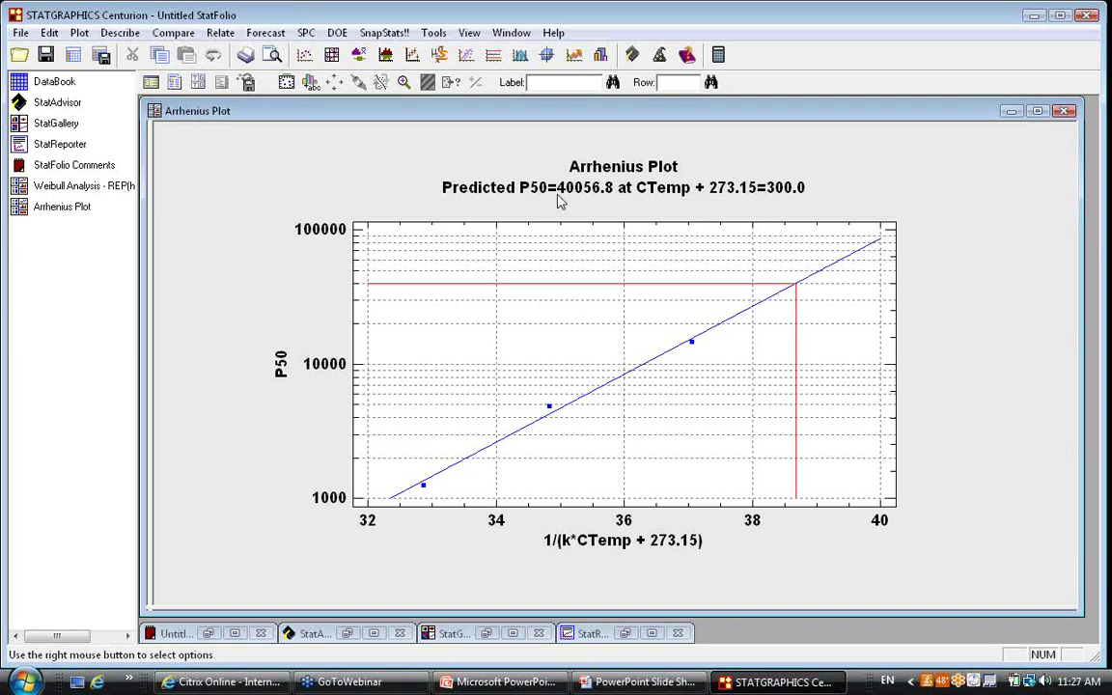
pyautogui.hotkey('alt', 'Tab')
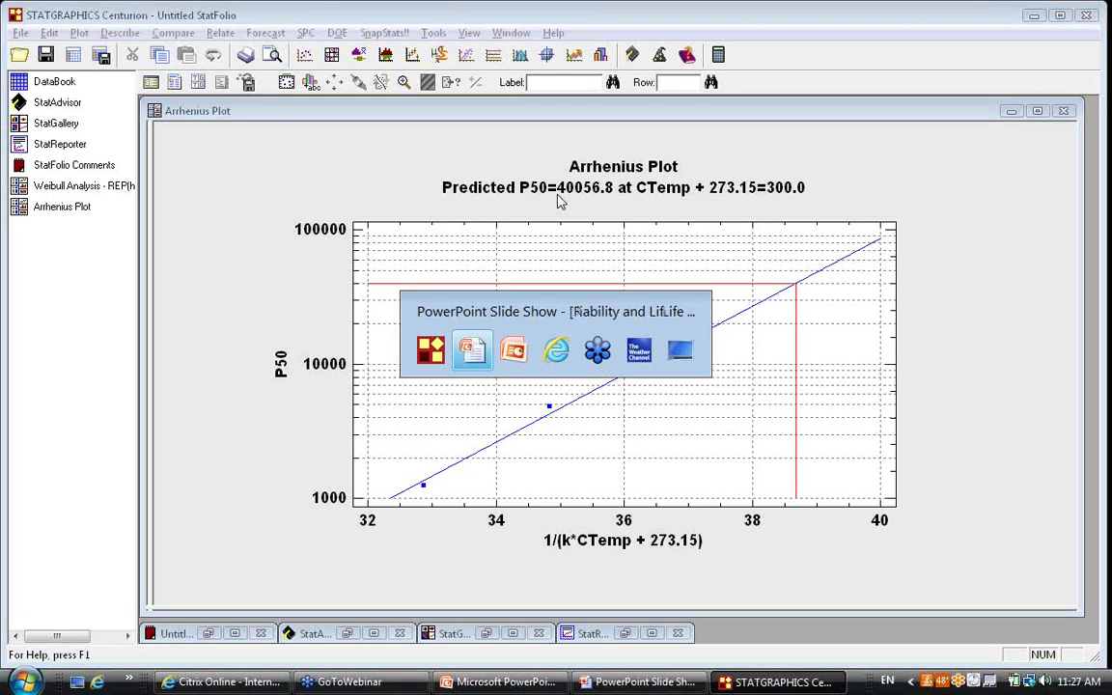
pyautogui.hotkey('alt', 'Tab')
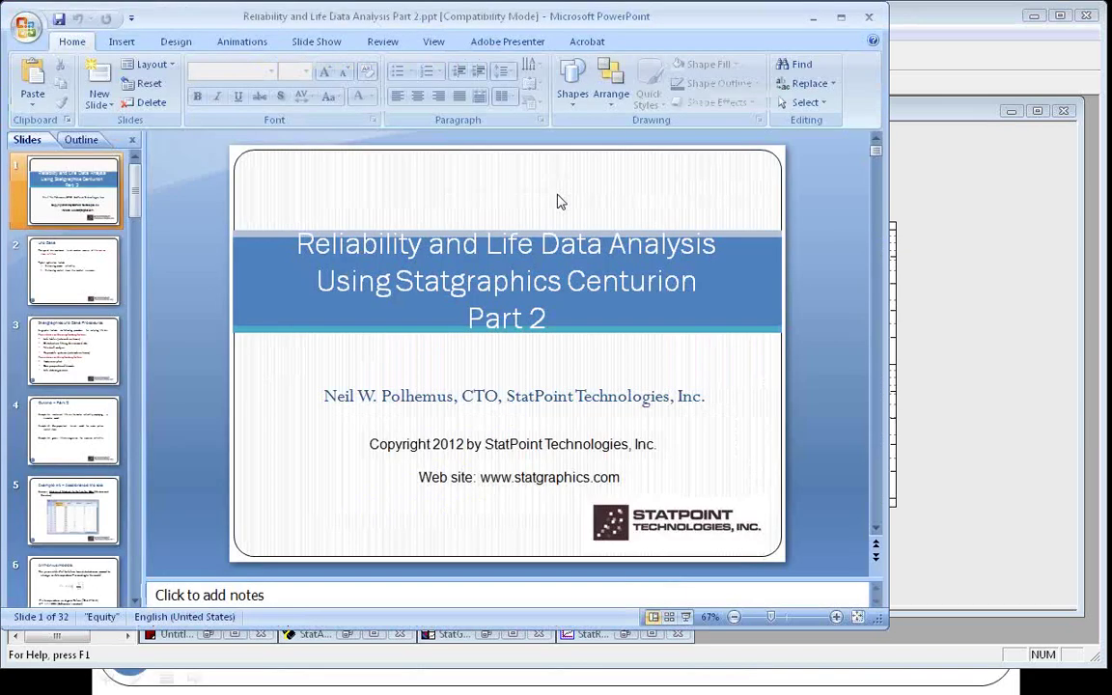
pyautogui.hotkey('alt', 'Tab')
pyautogui.press('Tab')
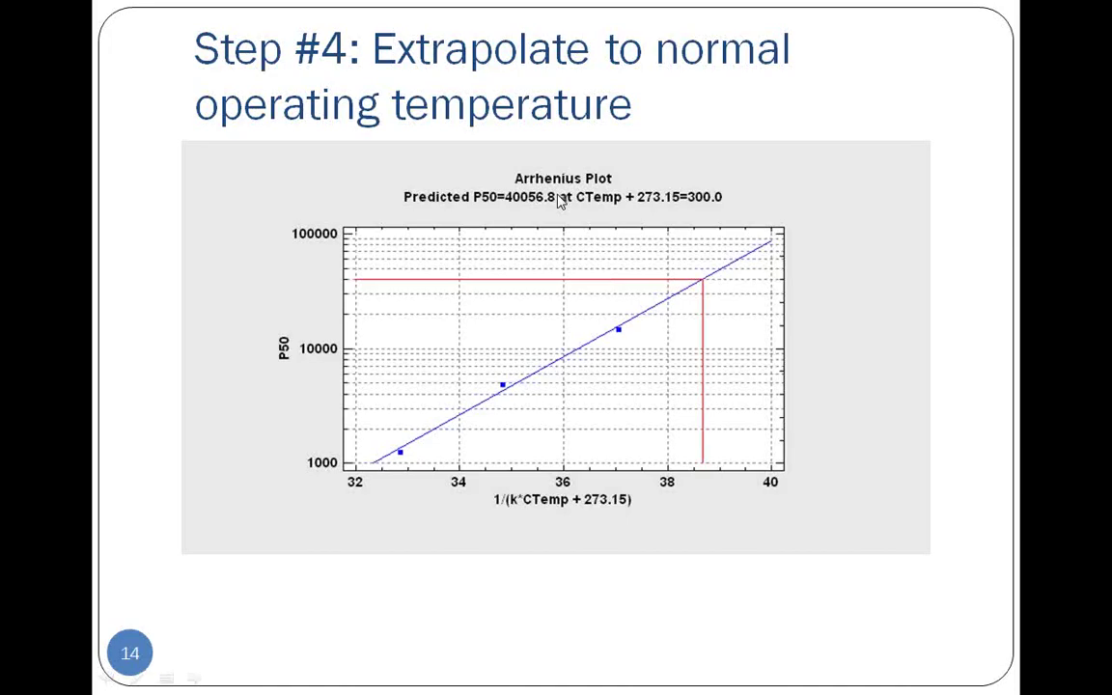
pyautogui.press('Right')
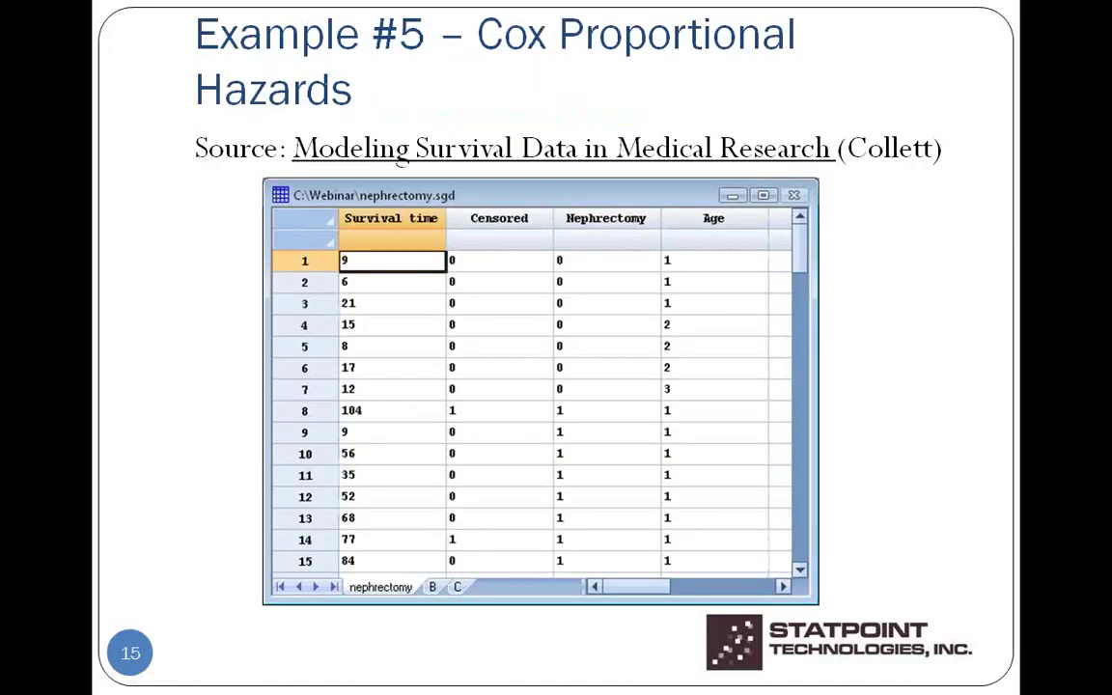
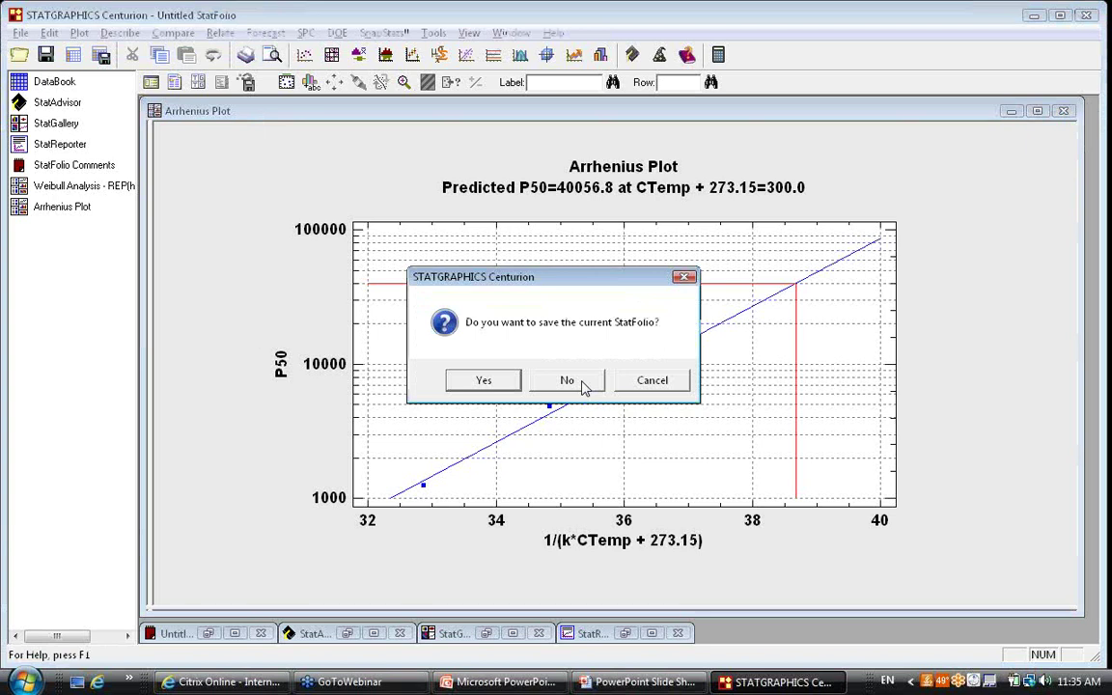
# Discard the current StatFolio without saving and open the recent data file nephrectomy.sgd.
pyautogui.click(569, 381)
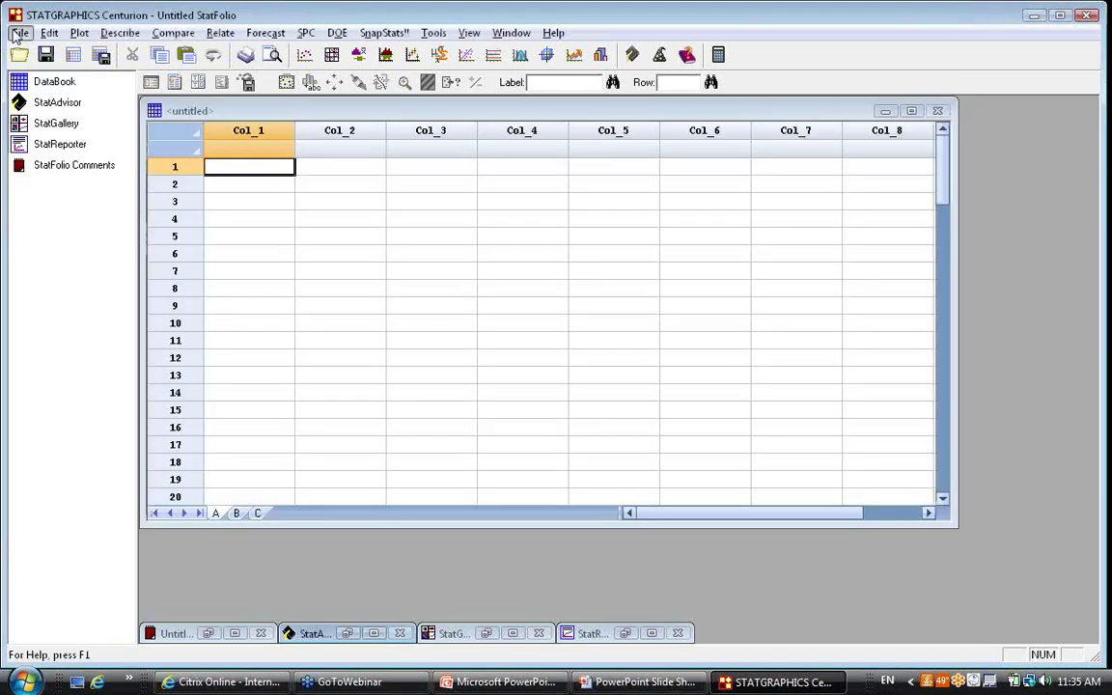
pyautogui.click(20, 33)
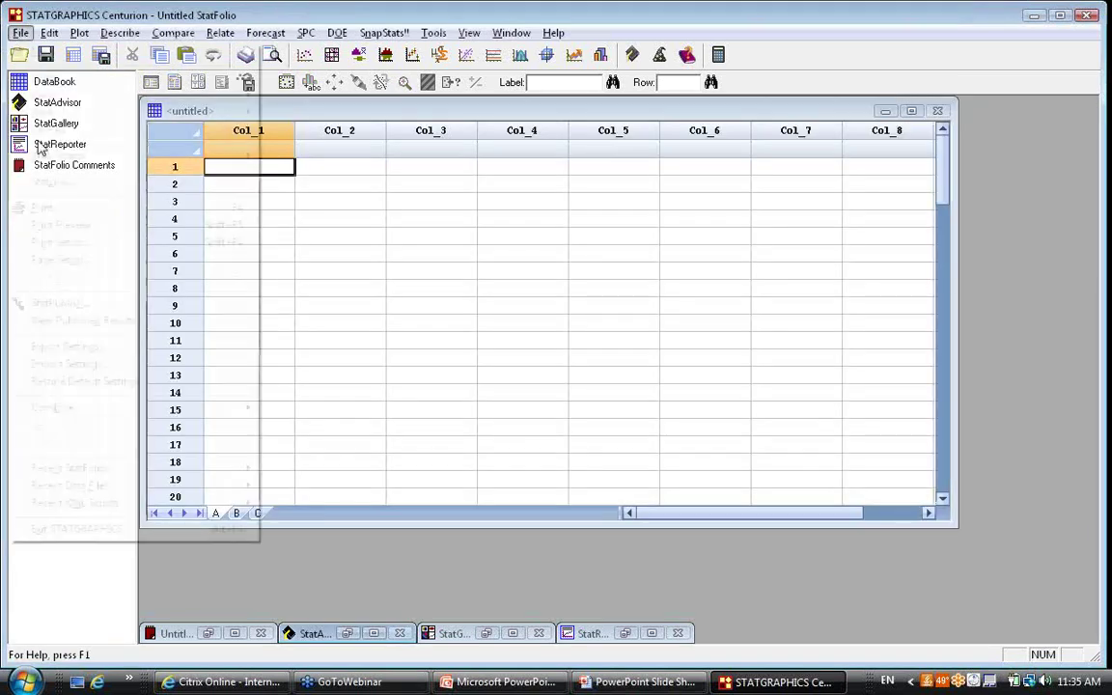
pyautogui.moveTo(115, 484)
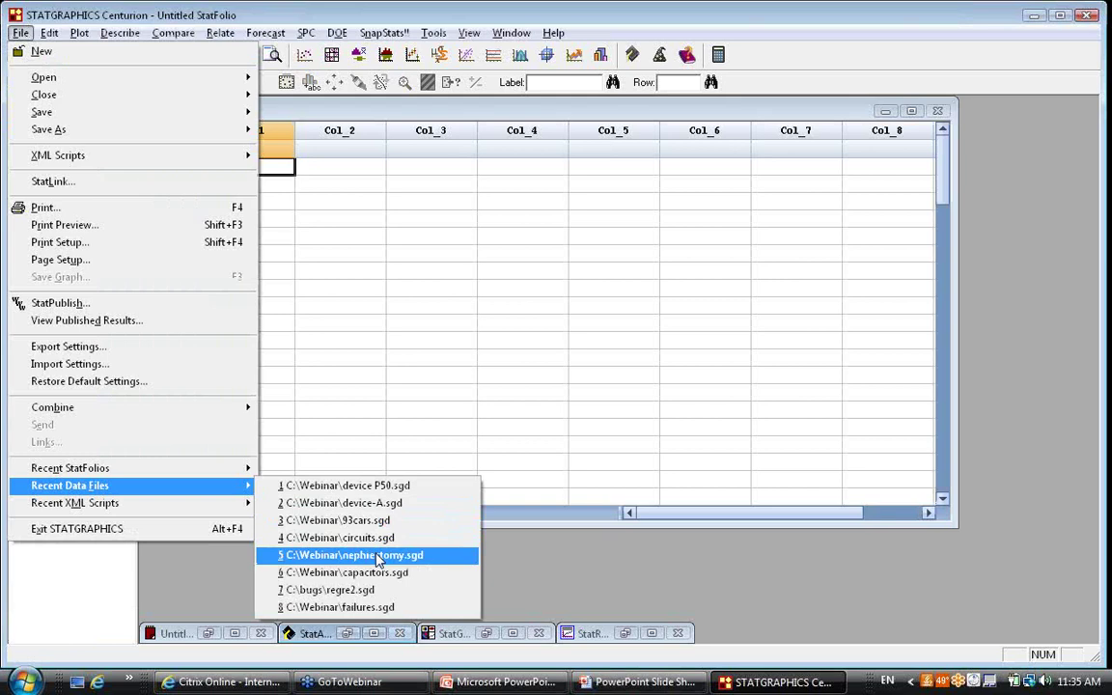
pyautogui.click(378, 556)
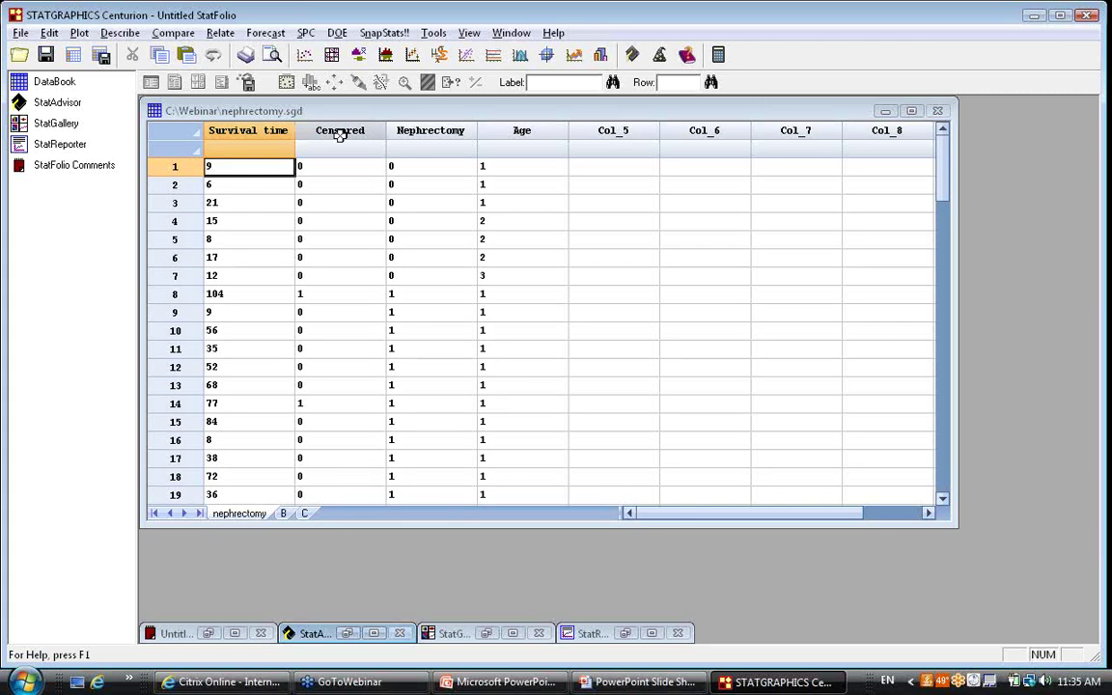
# Examine all rows of survival time, censoring, nephrectomy and age in the nephrectomy datasheet, and return to the first row.
pyautogui.click(943, 500)
pyautogui.click(944, 500)
pyautogui.click(944, 500)
pyautogui.doubleClick(943, 500)
pyautogui.click(944, 500)
pyautogui.doubleClick(944, 500)
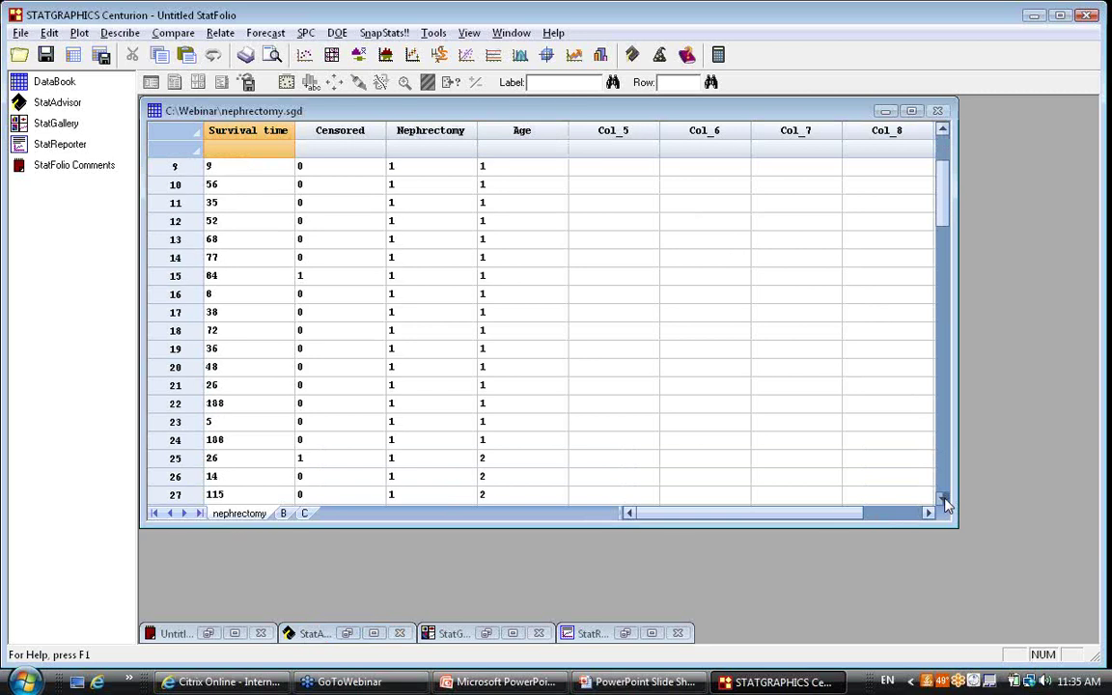
pyautogui.doubleClick(944, 500)
pyautogui.click(943, 499)
pyautogui.doubleClick(944, 500)
pyautogui.click(944, 499)
pyautogui.doubleClick(944, 500)
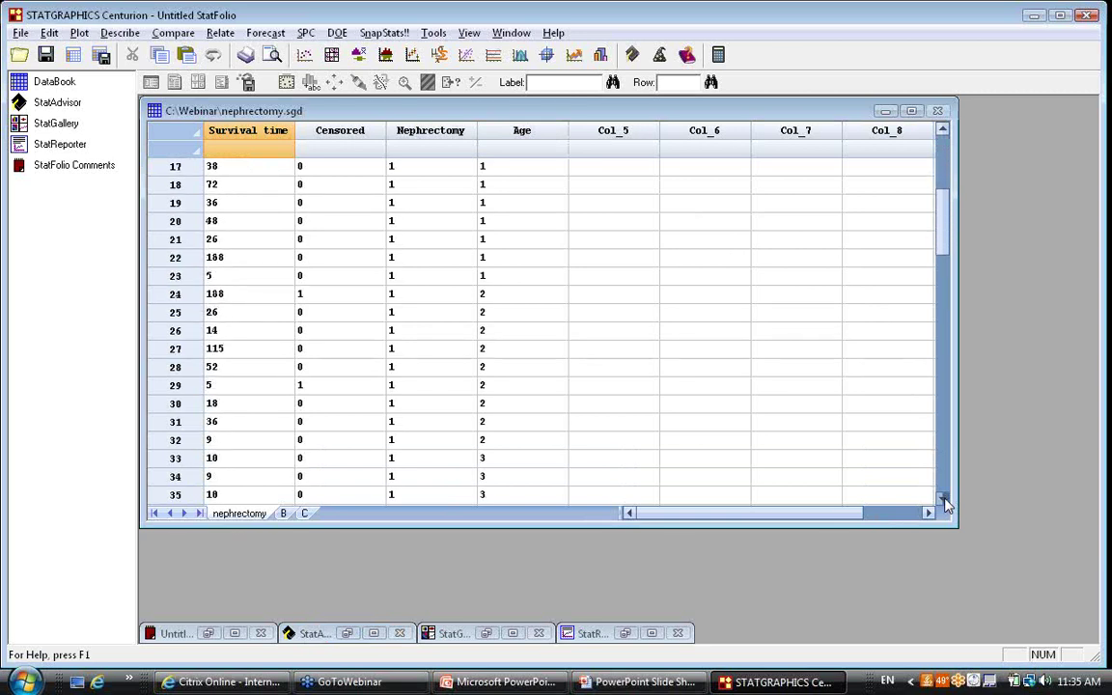
pyautogui.doubleClick(944, 499)
pyautogui.doubleClick(943, 499)
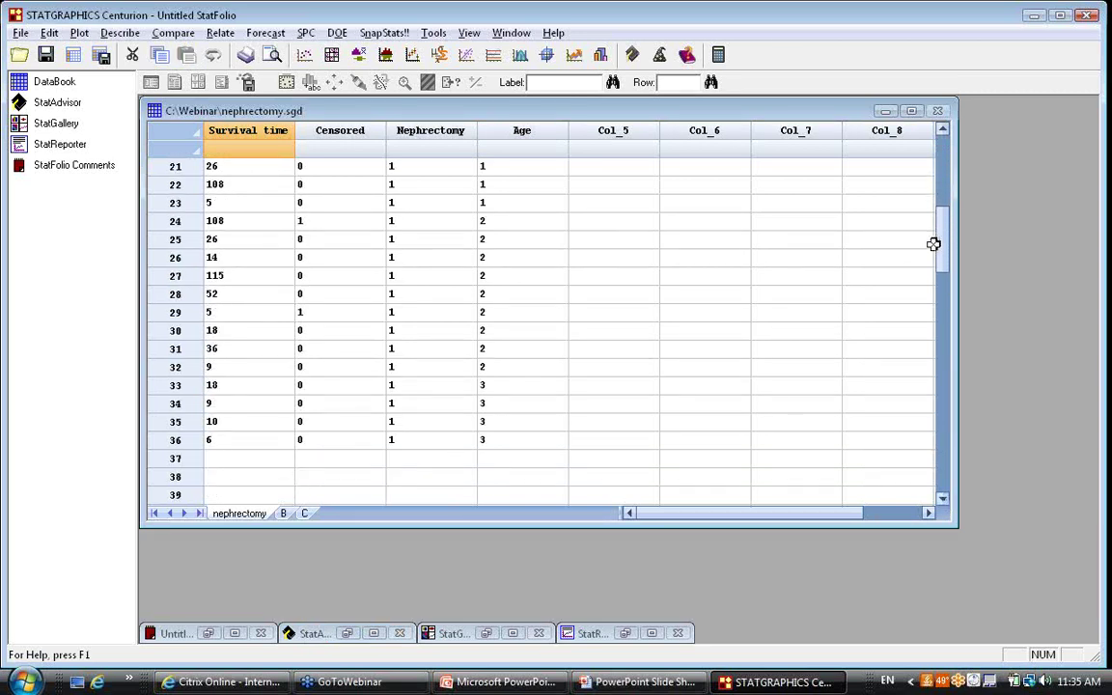
pyautogui.moveTo(947, 240); pyautogui.dragTo(944, 164)
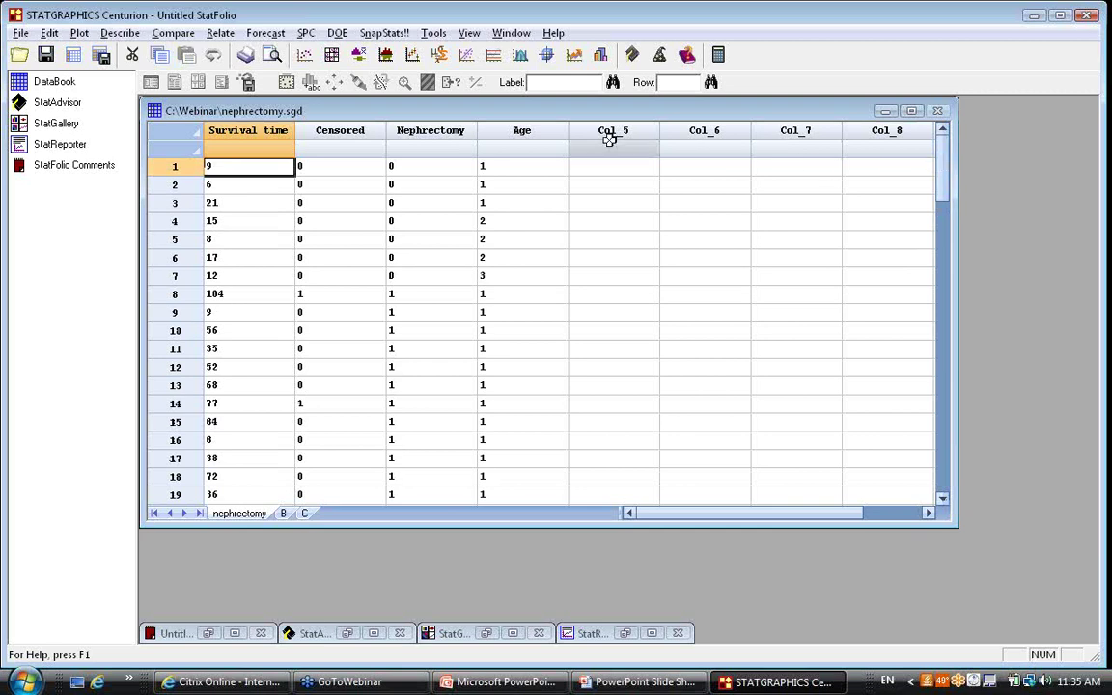
# Start a Cox Proportional Hazards analysis with Survival time as the dependent variable and Censored as the censoring variable.
pyautogui.click(221, 34)
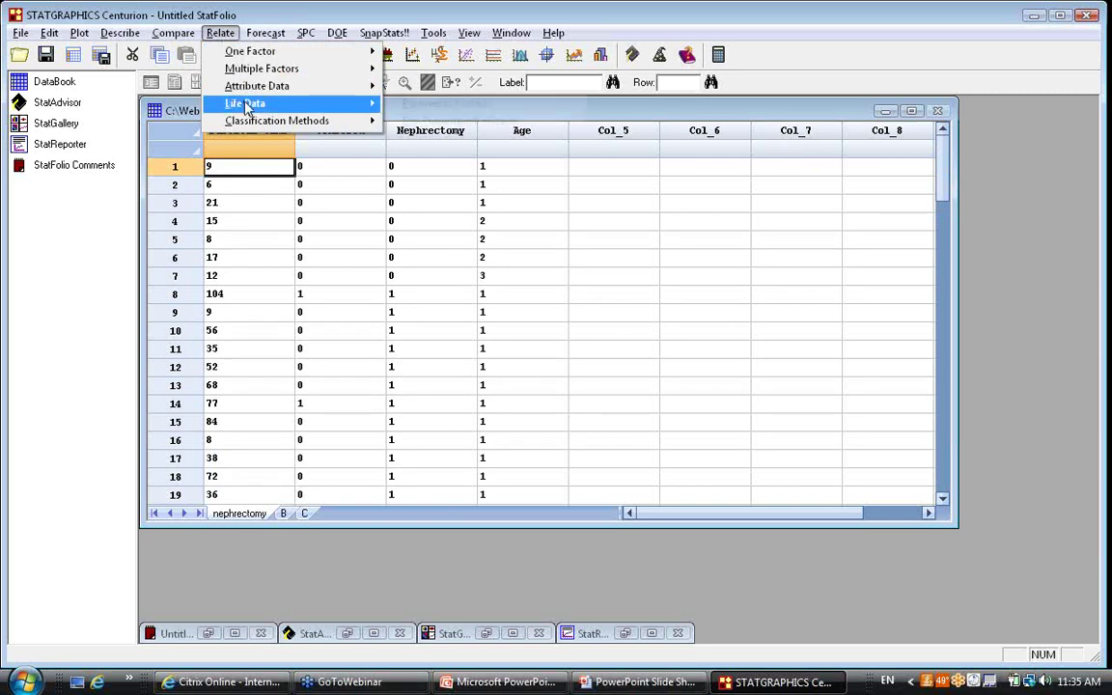
pyautogui.moveTo(246, 108)
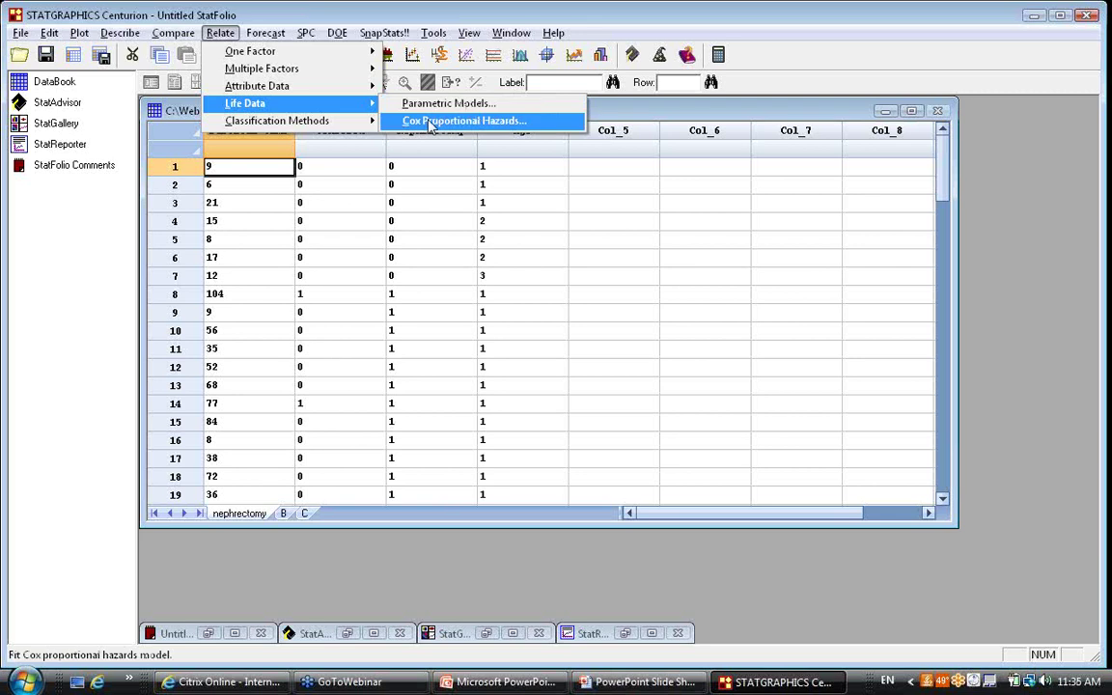
pyautogui.click(430, 124)
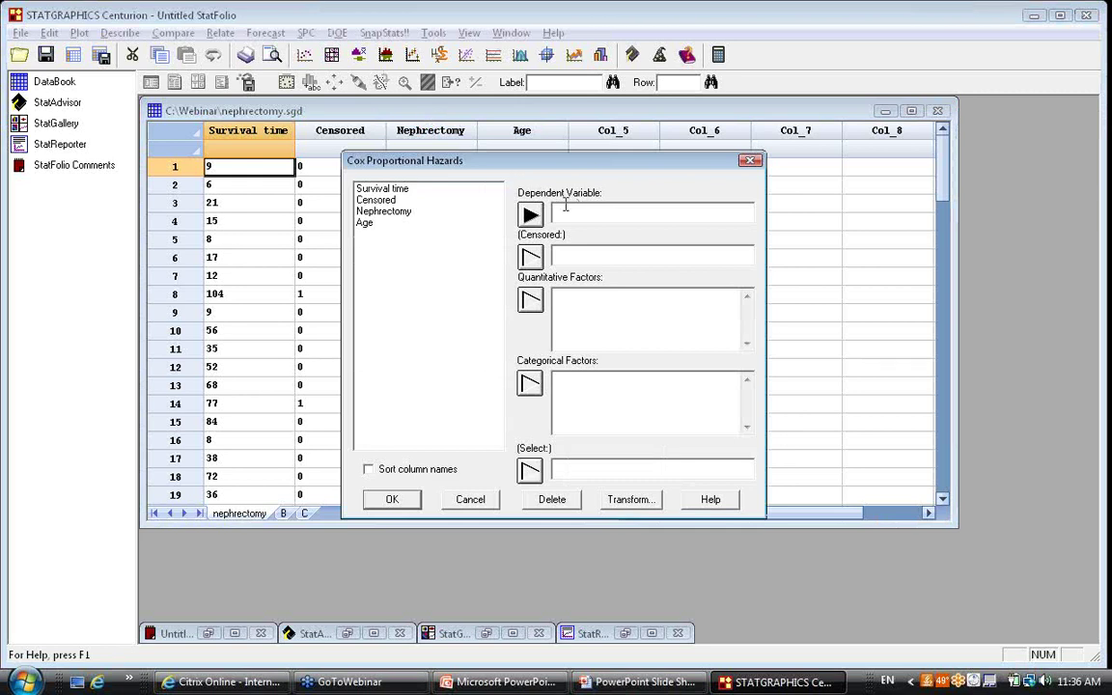
pyautogui.click(372, 189)
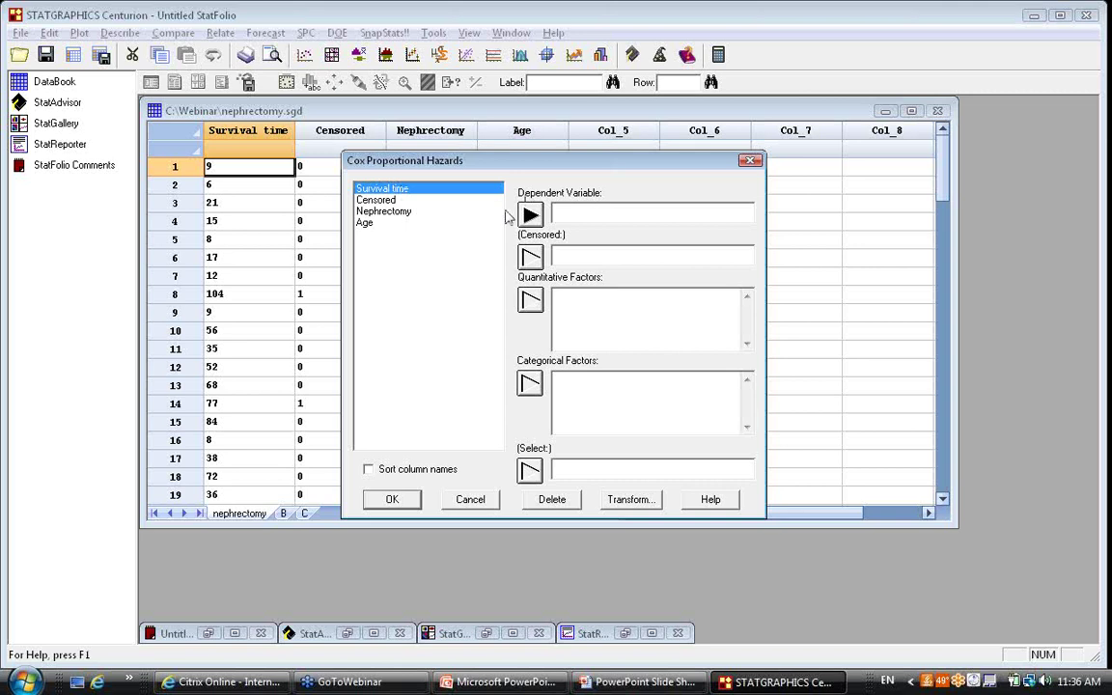
pyautogui.click(530, 214)
pyautogui.click(375, 199)
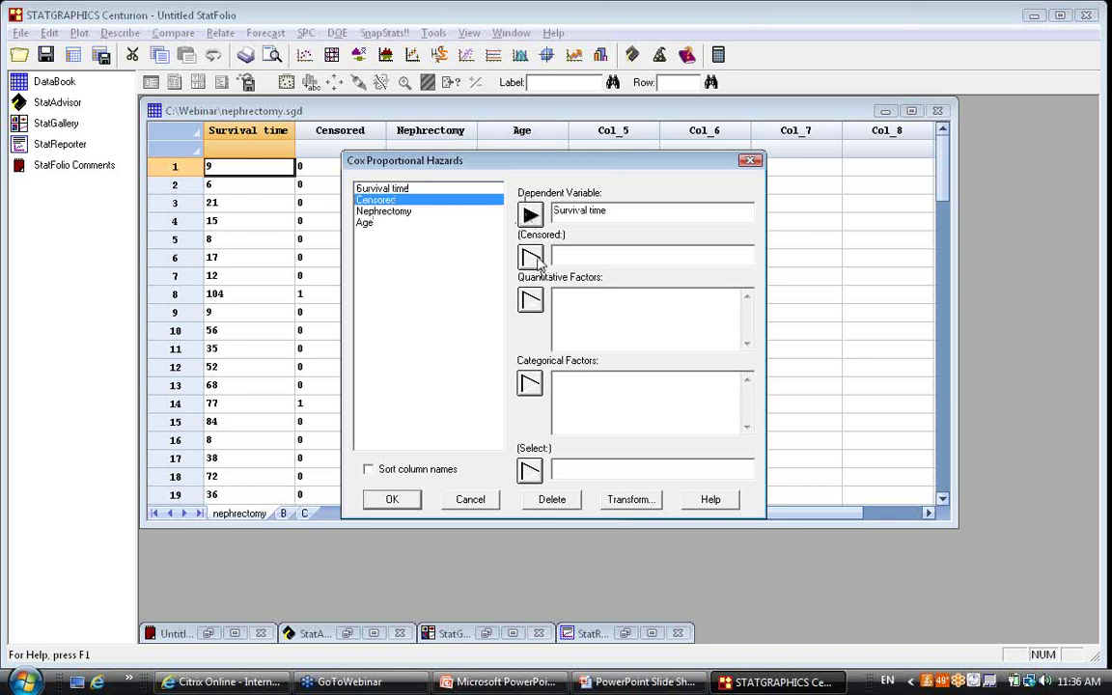
pyautogui.click(530, 258)
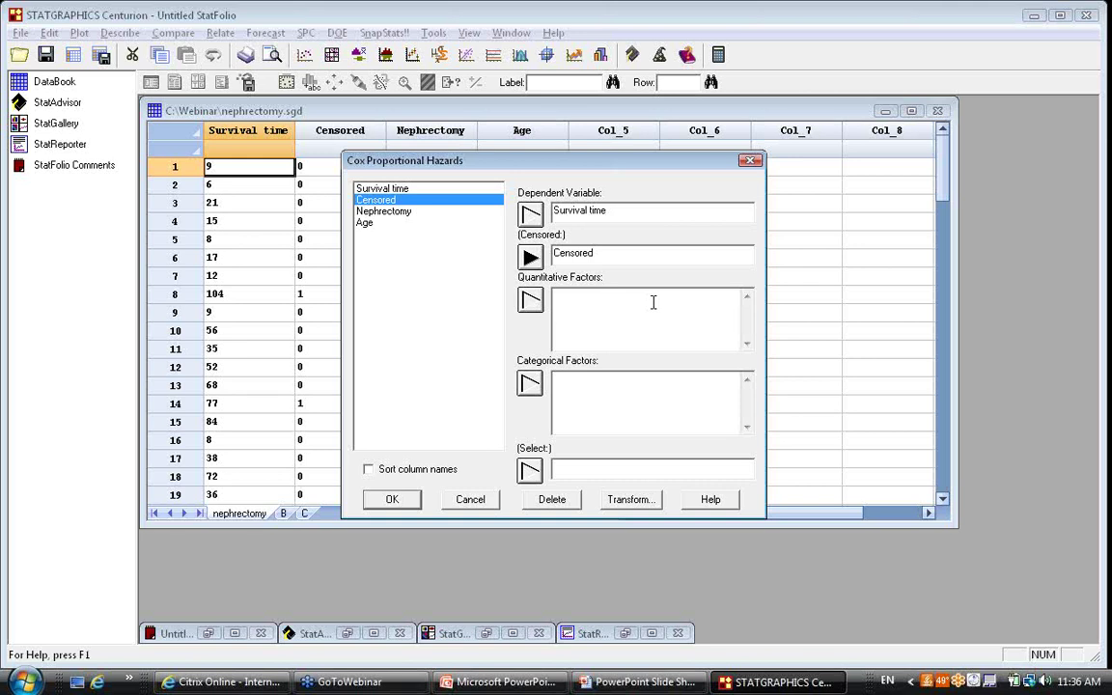
# Add Nephrectomy and Age as categorical factors and accept the Cox Proportional Hazards variable selection.
pyautogui.click(610, 392)
pyautogui.click(572, 297)
pyautogui.click(386, 213)
pyautogui.keyDown('ctrl'); pyautogui.click(387, 223); pyautogui.keyUp('ctrl')
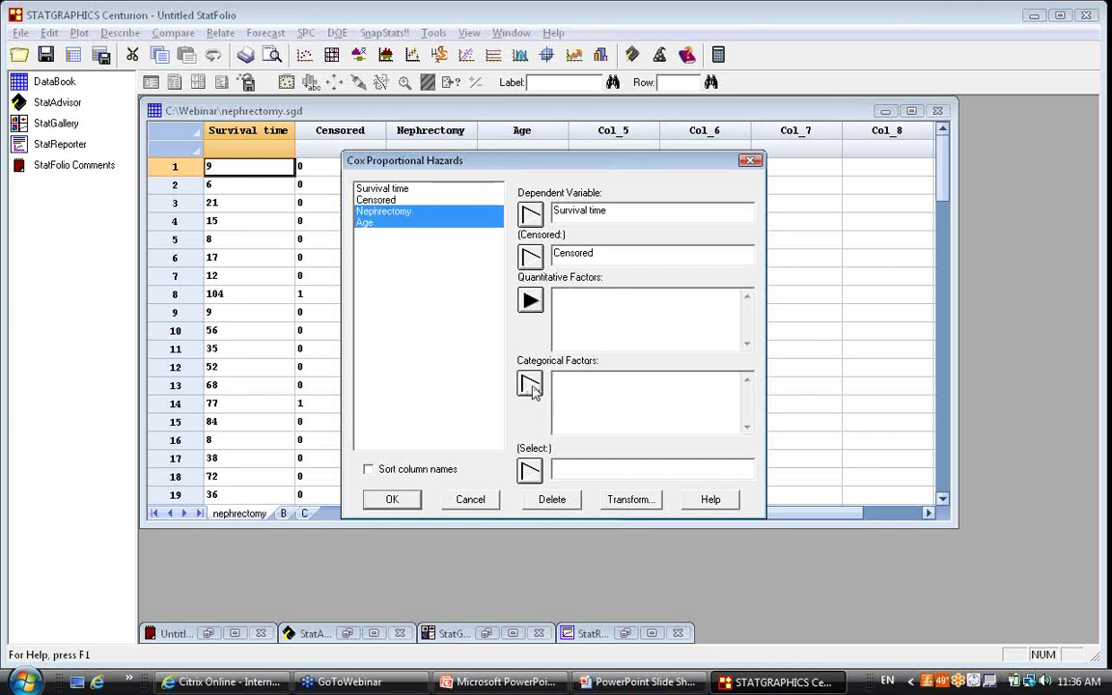
pyautogui.click(530, 385)
pyautogui.click(392, 499)
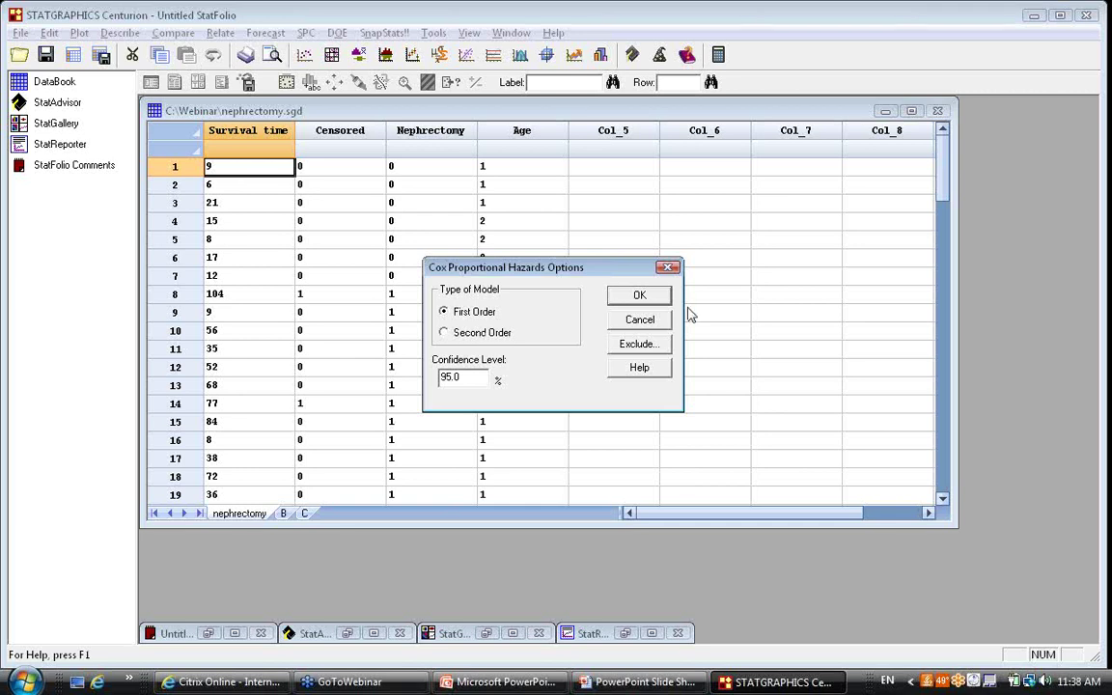
# Fit the first-order model at a 95.0% confidence level, adding the Hazard Function graph to the Analysis Summary and Survival Function.
pyautogui.click(636, 297)
pyautogui.click(633, 300)
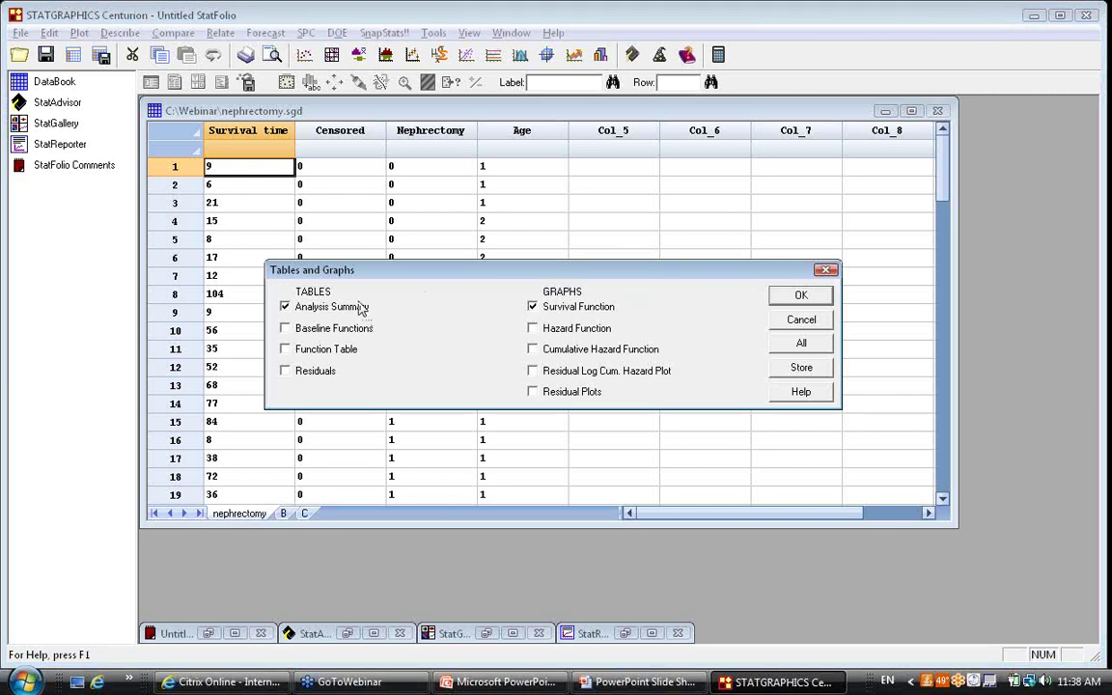
pyautogui.click(559, 332)
pyautogui.click(800, 295)
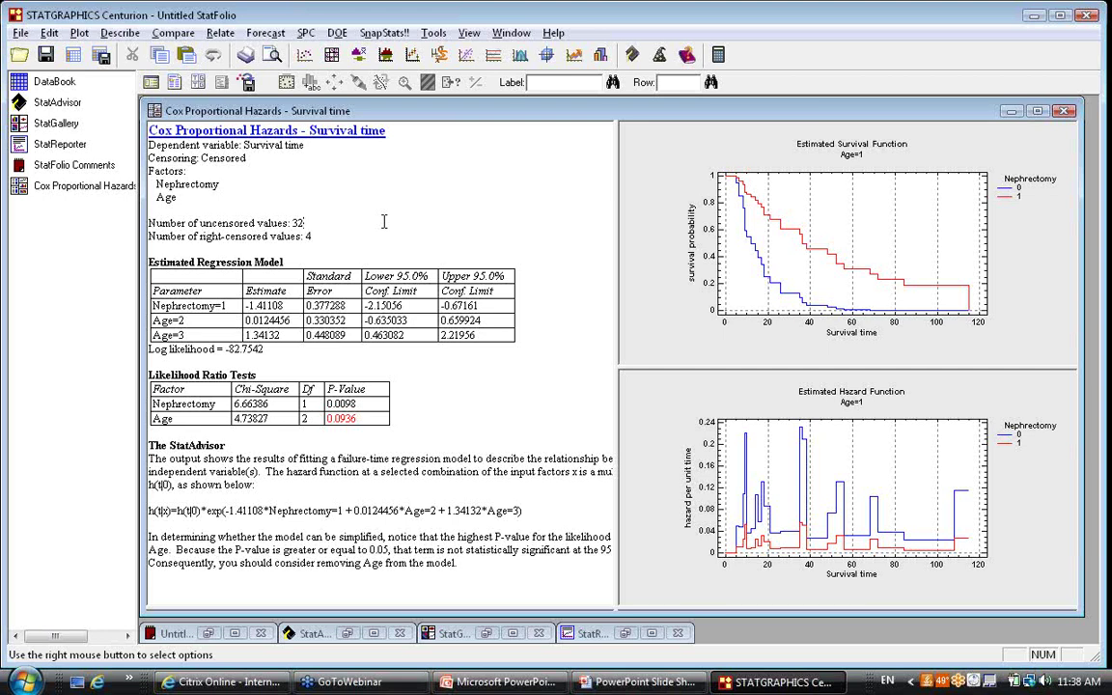
# Review the censoring counts, the Estimated Regression Model table and the fitted hazard equation in the analysis summary.
pyautogui.click(333, 237)
pyautogui.moveTo(140, 253); pyautogui.dragTo(403, 389)
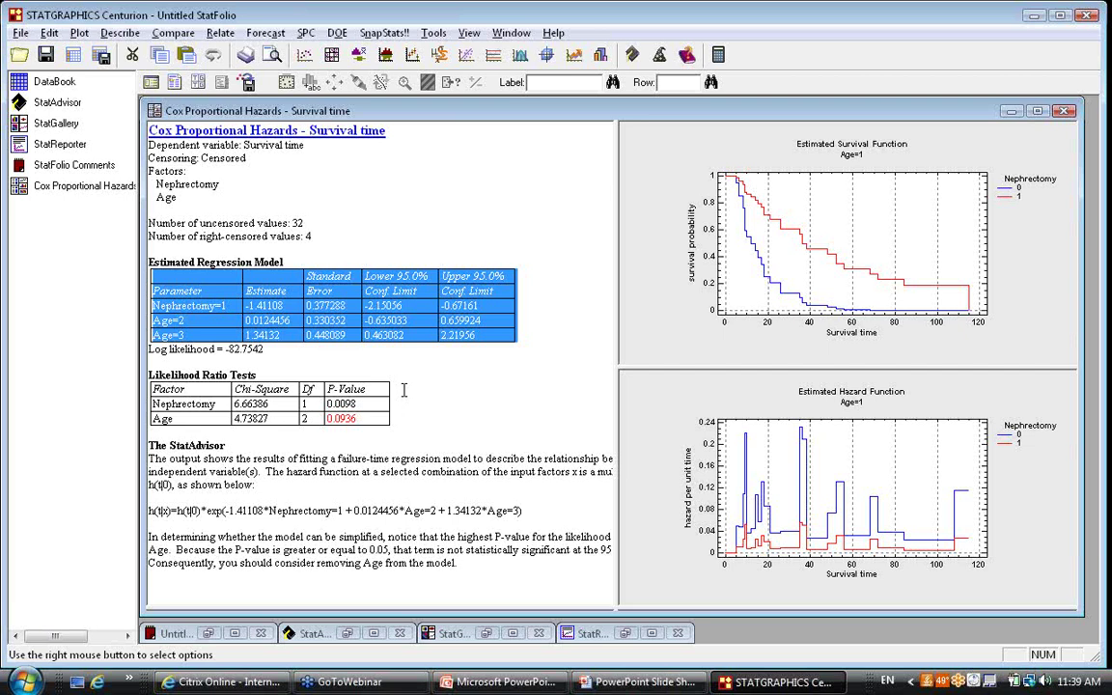
pyautogui.click(291, 254)
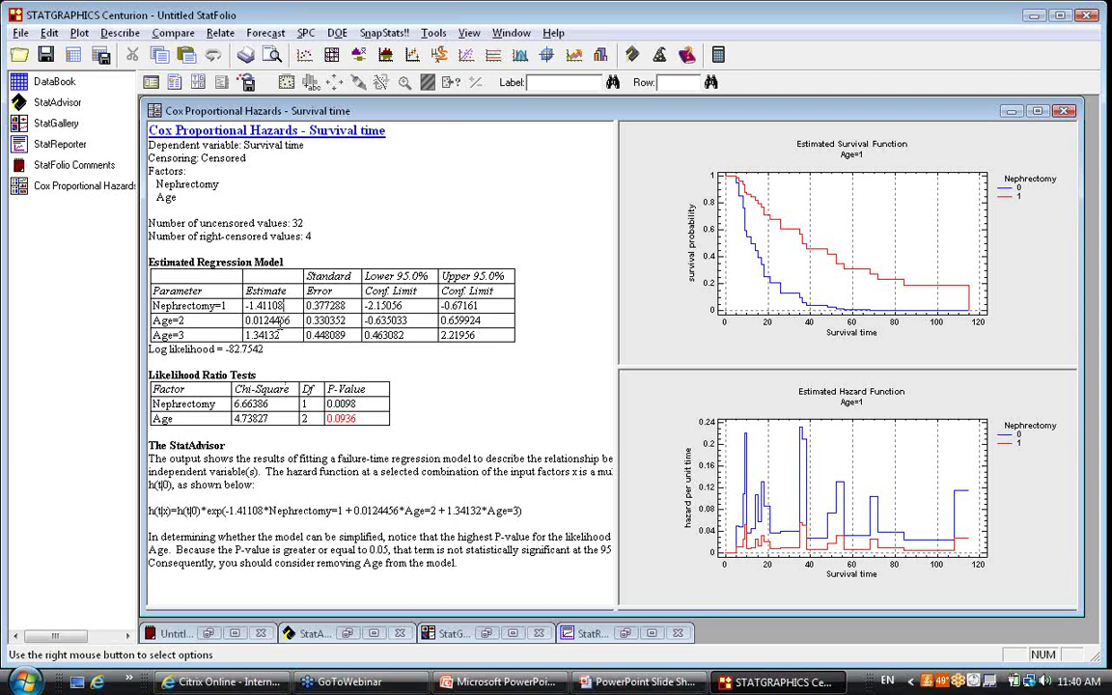
pyautogui.click(292, 305)
pyautogui.click(538, 510)
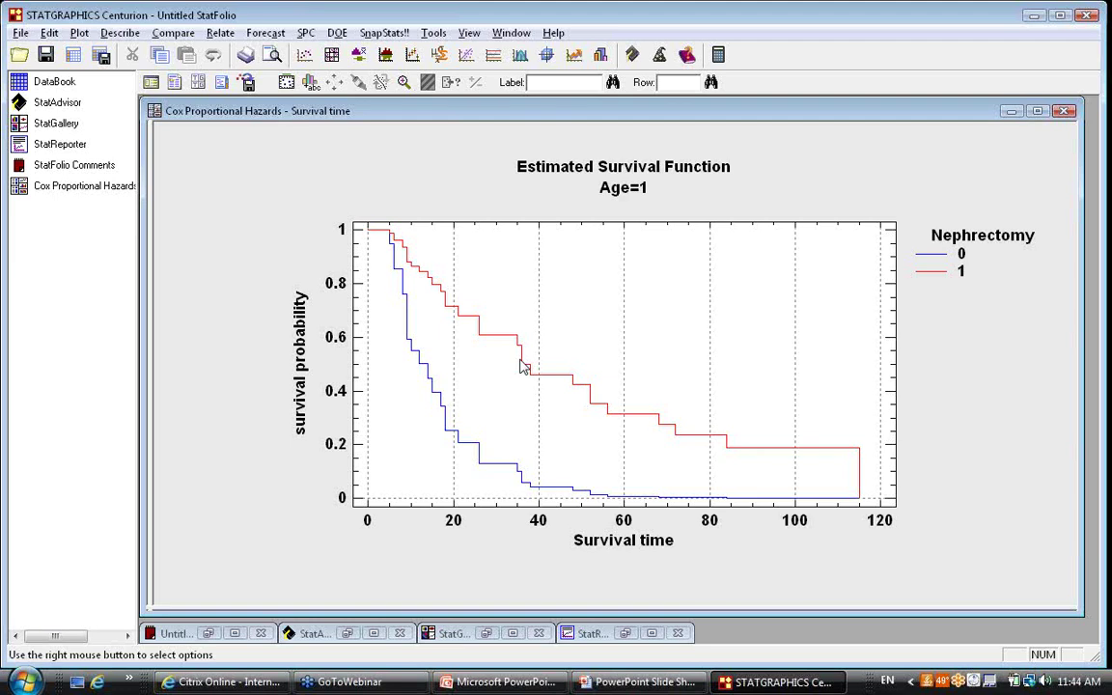
# Set the survival function plot to compare the Nephrectomy levels with Age held at 2.
pyautogui.rightClick(501, 193)
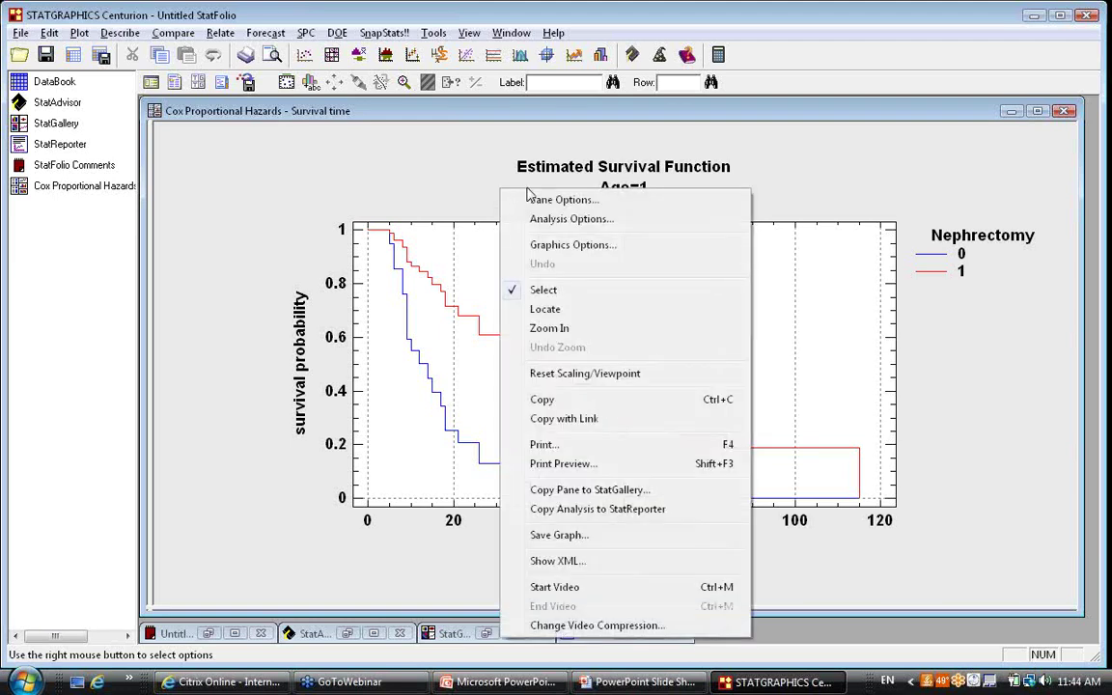
pyautogui.click(555, 201)
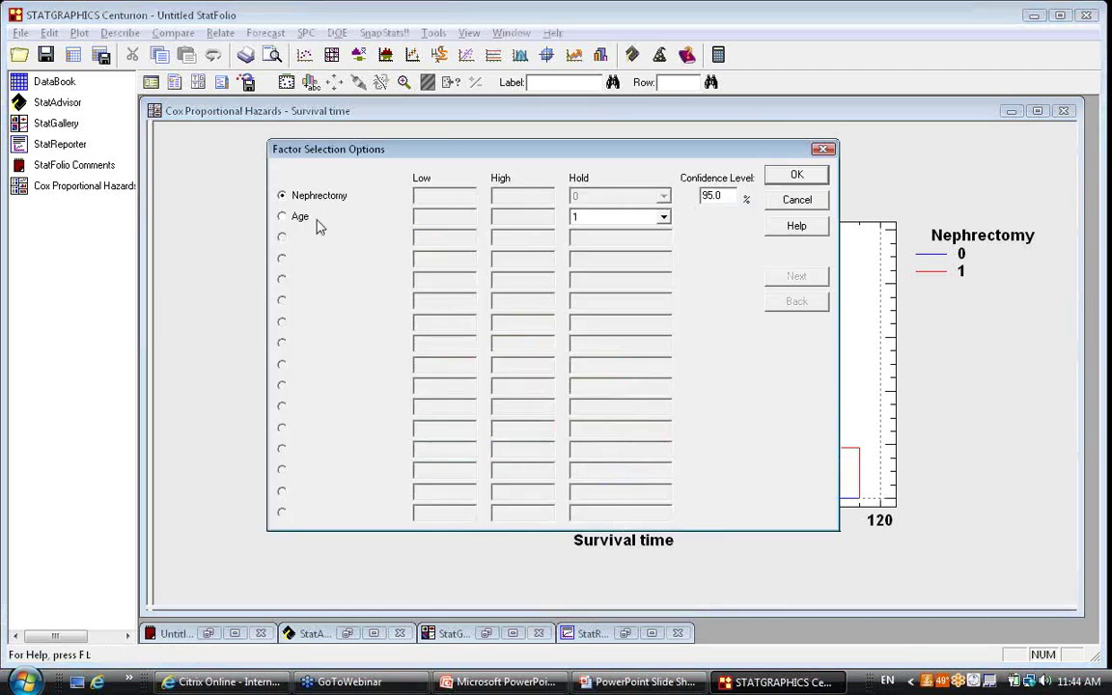
pyautogui.click(664, 218)
pyautogui.click(653, 250)
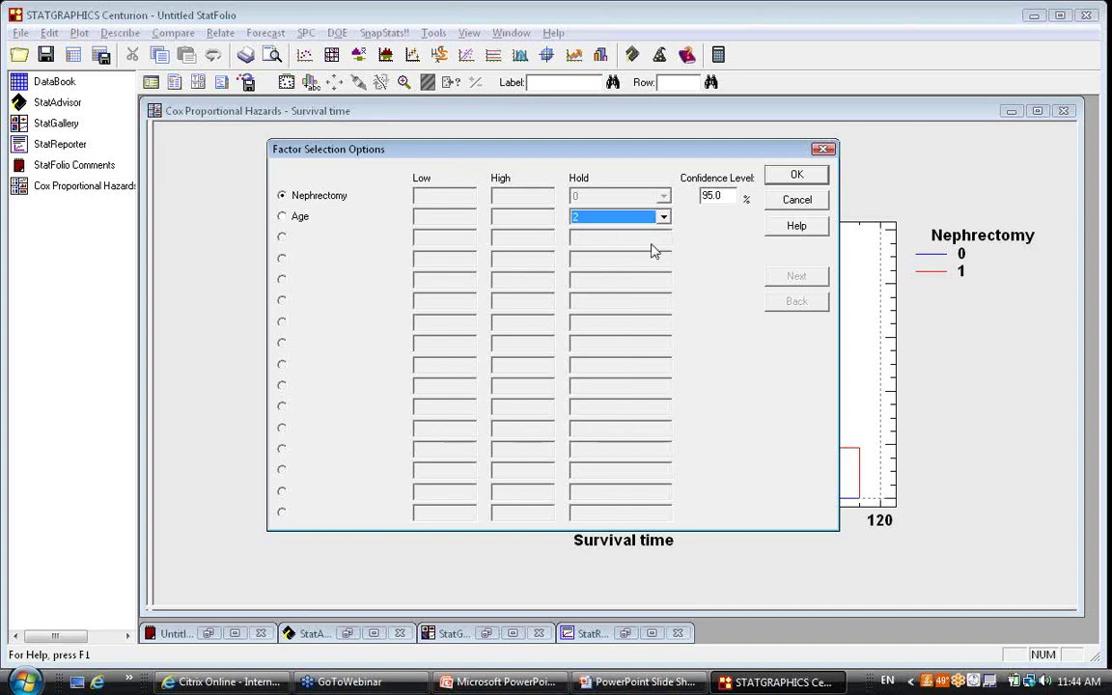
pyautogui.click(794, 177)
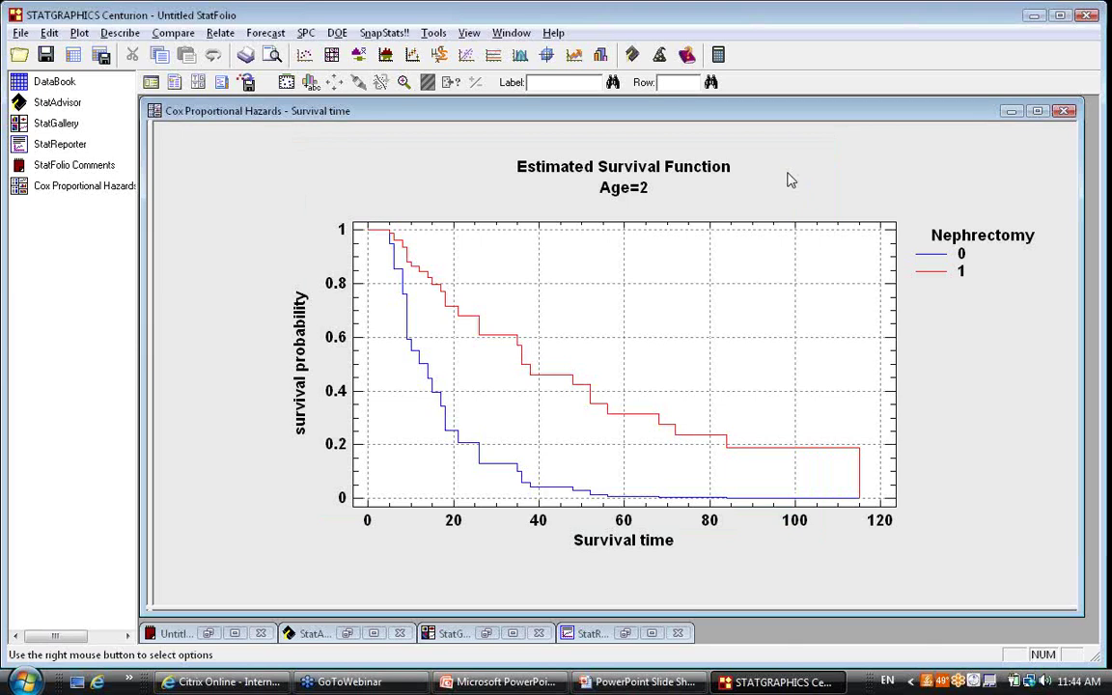
# Set the survival function plot to hold Age at 3.
pyautogui.rightClick(542, 203)
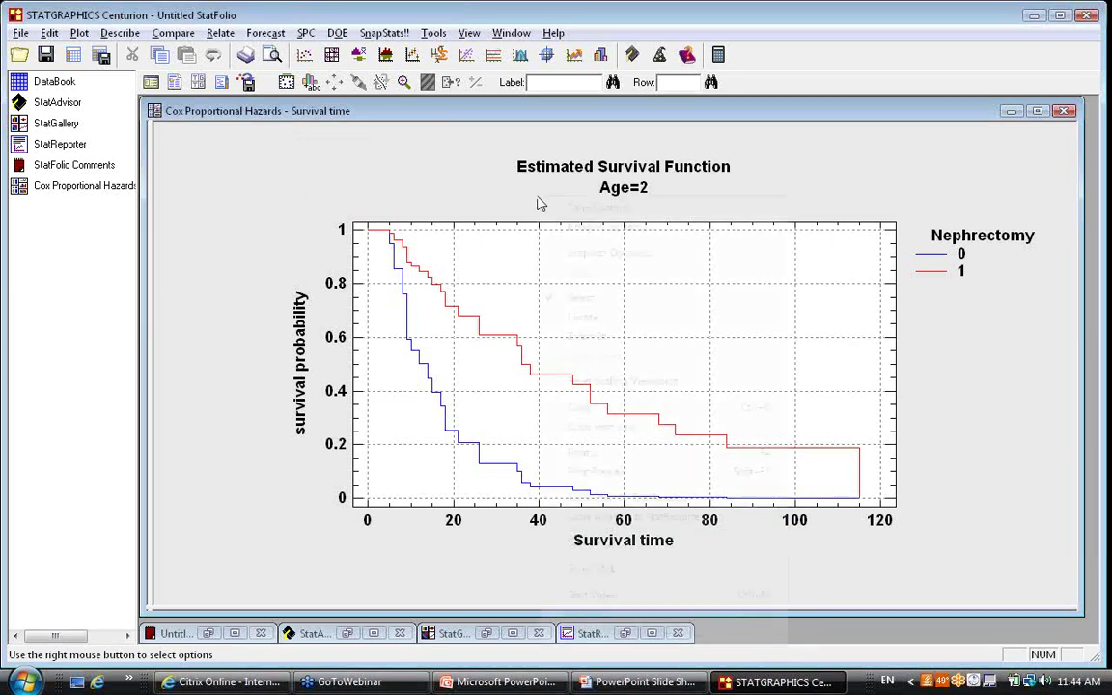
pyautogui.click(589, 209)
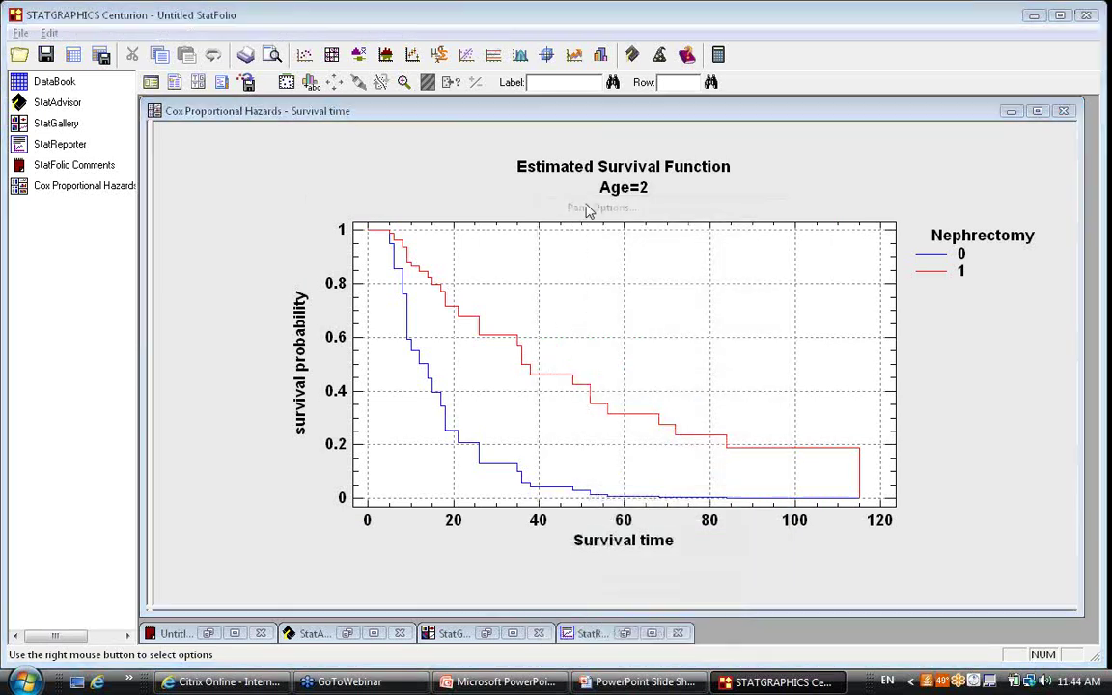
pyautogui.write('3')
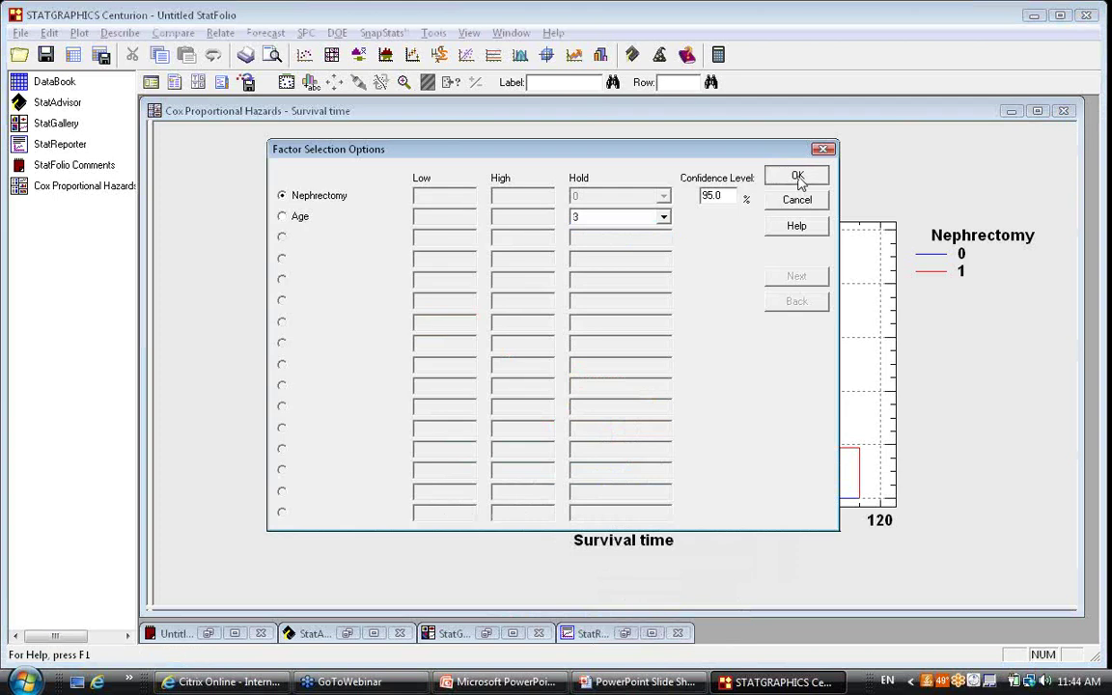
pyautogui.click(797, 176)
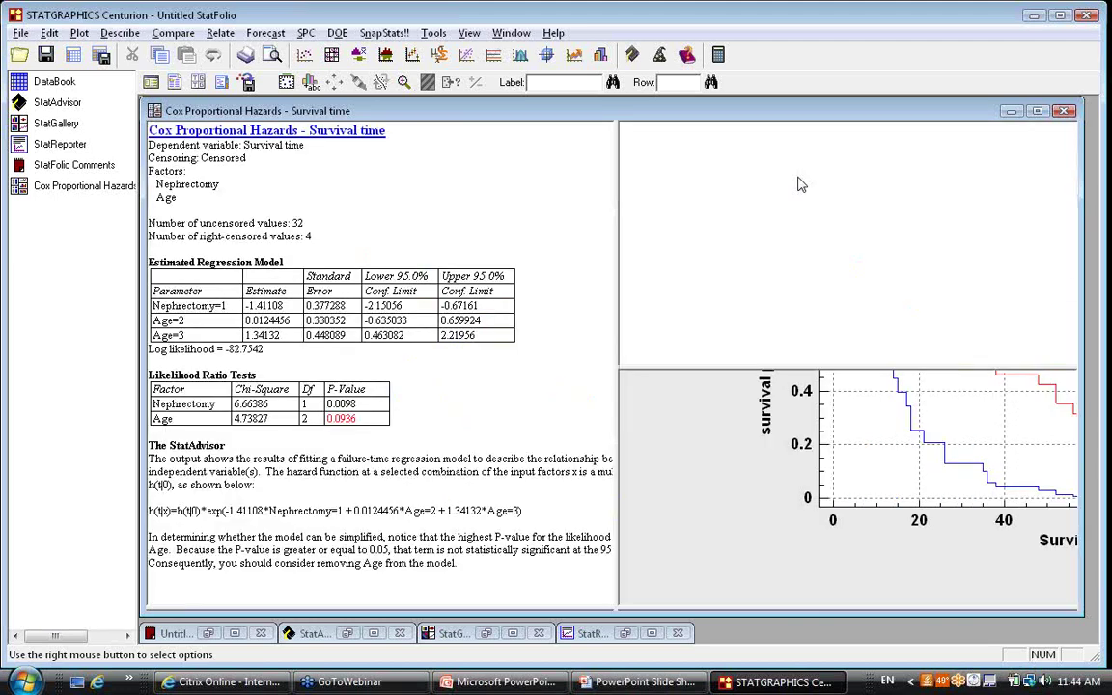
# Enlarge the Estimated Hazard Function graph to compare the two Nephrectomy levels at Age 3.
pyautogui.doubleClick(934, 445)
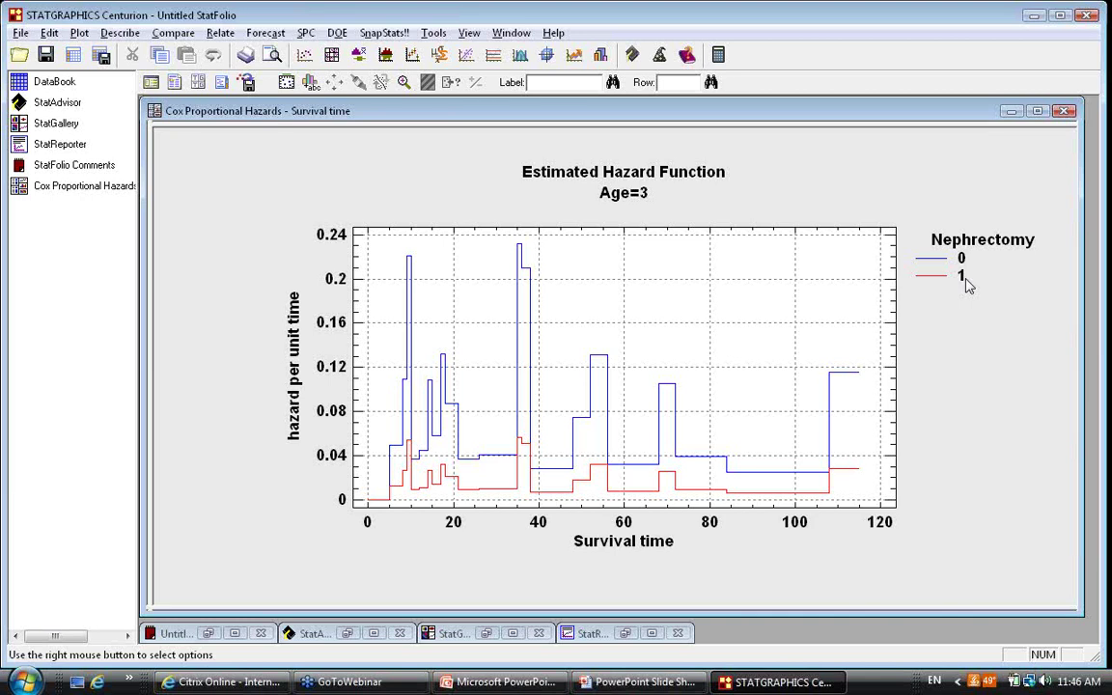
# Switch to the PowerPoint slide show and advance to the Example #6 – Life data regression slide.
pyautogui.click(629, 683)
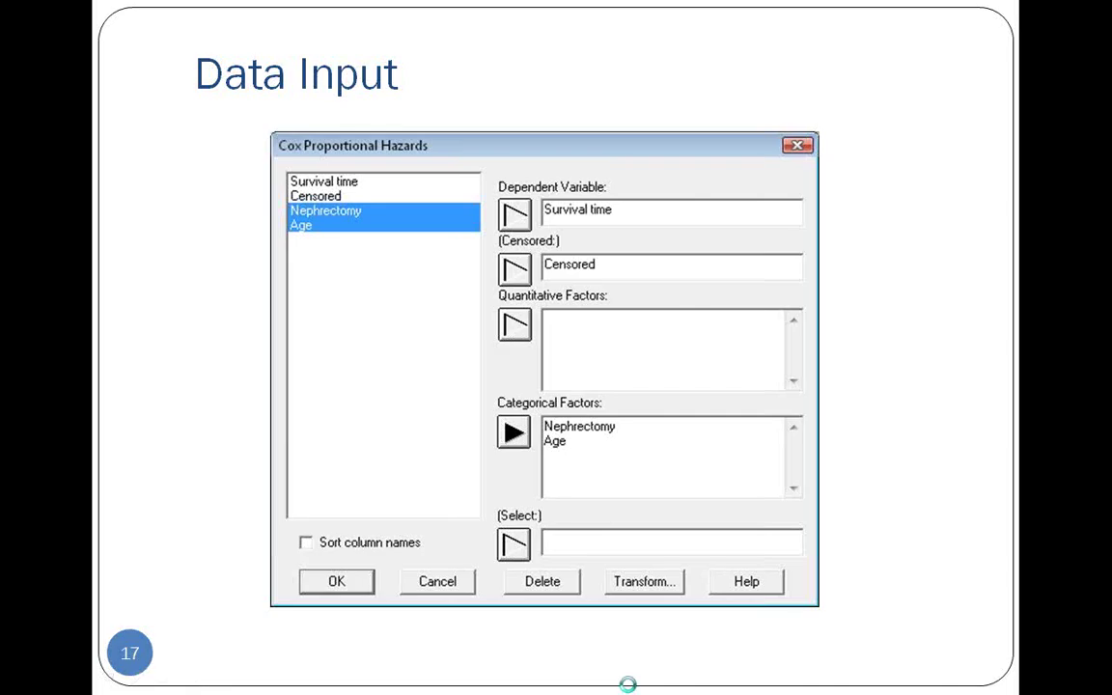
pyautogui.click(629, 685)
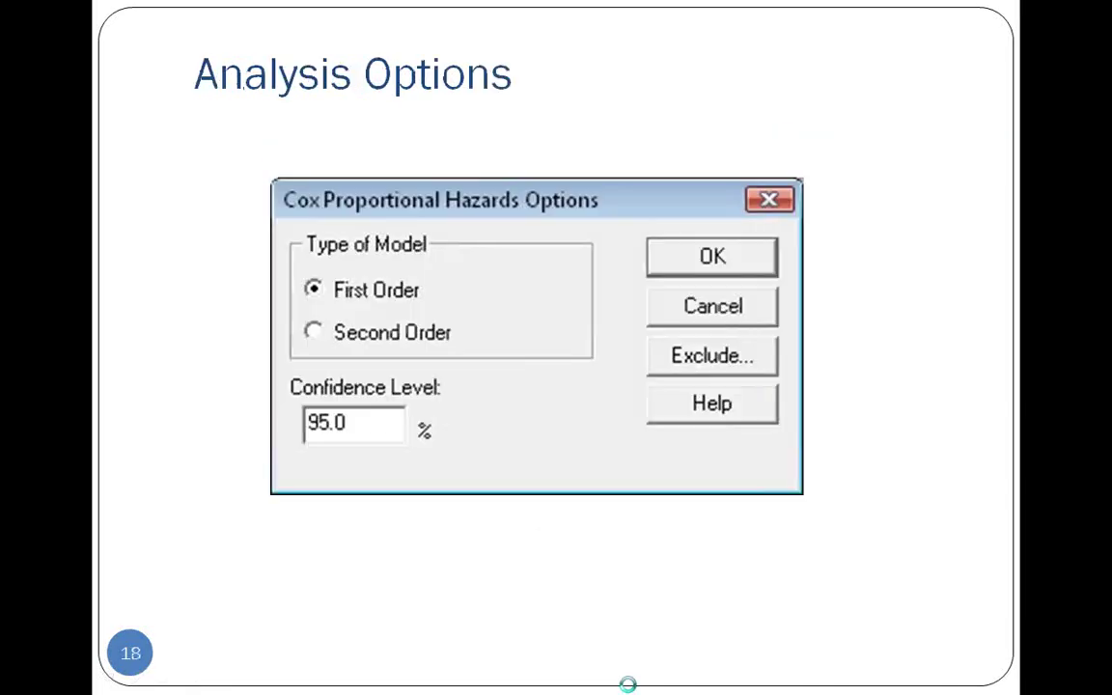
pyautogui.click(628, 685)
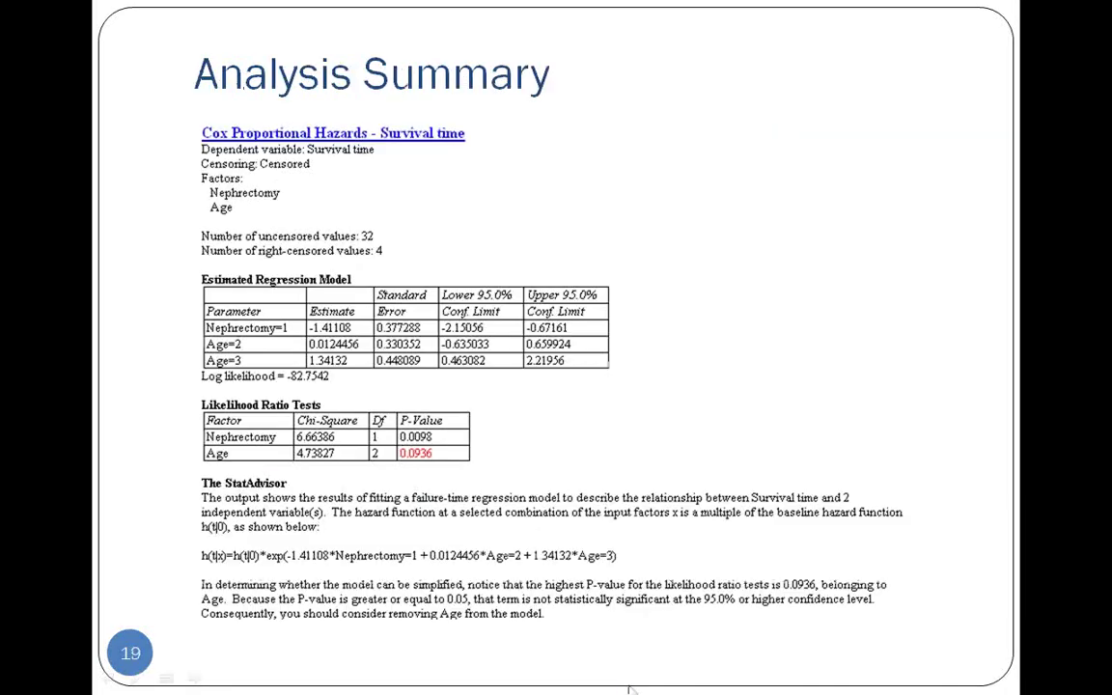
pyautogui.click(628, 687)
pyautogui.click(628, 687)
pyautogui.press('Right')
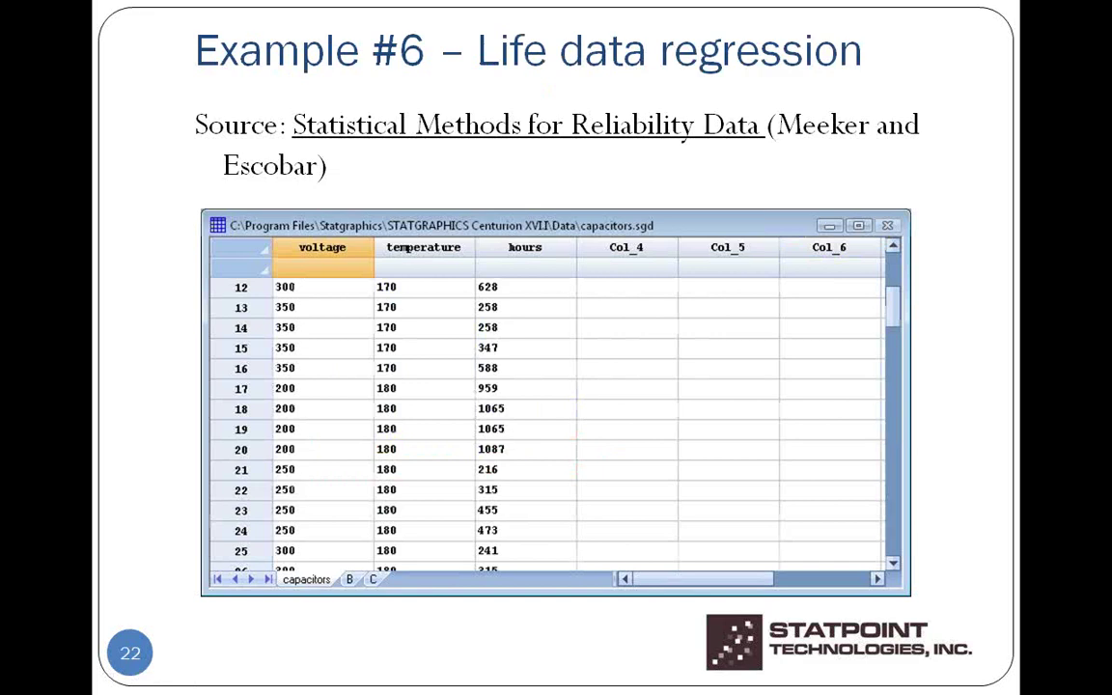
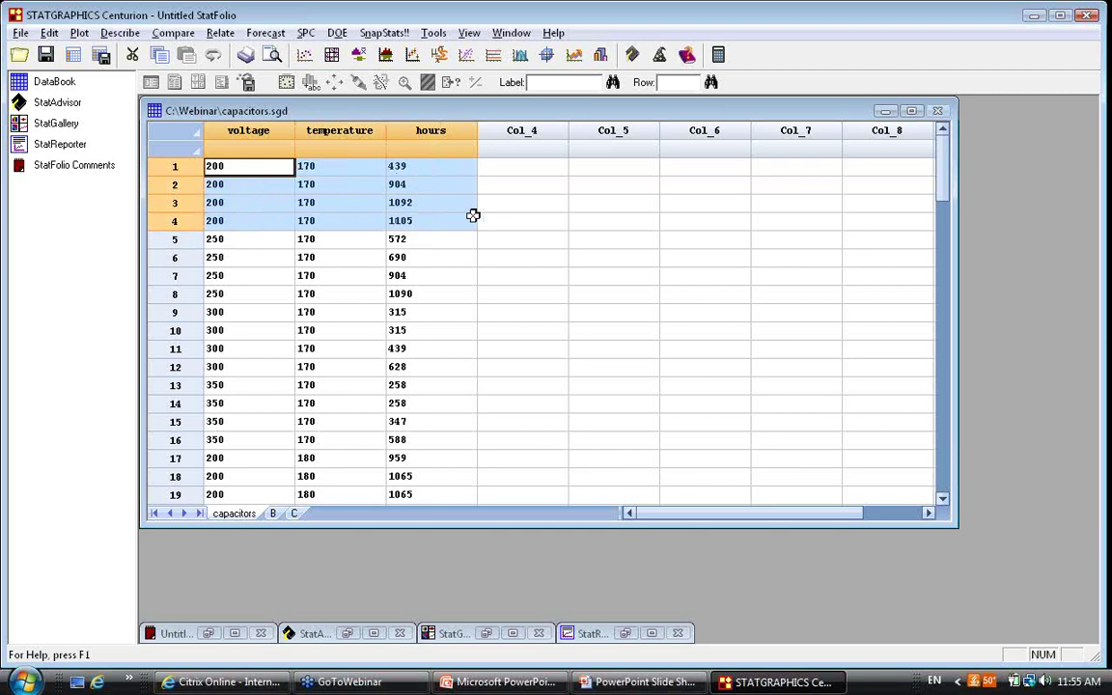
# Set up a parametric Life Data Regression on the capacitors data with hours as dependent variable and voltage and temperature as quantitative factors.
pyautogui.moveTo(426, 166); pyautogui.dragTo(429, 220)
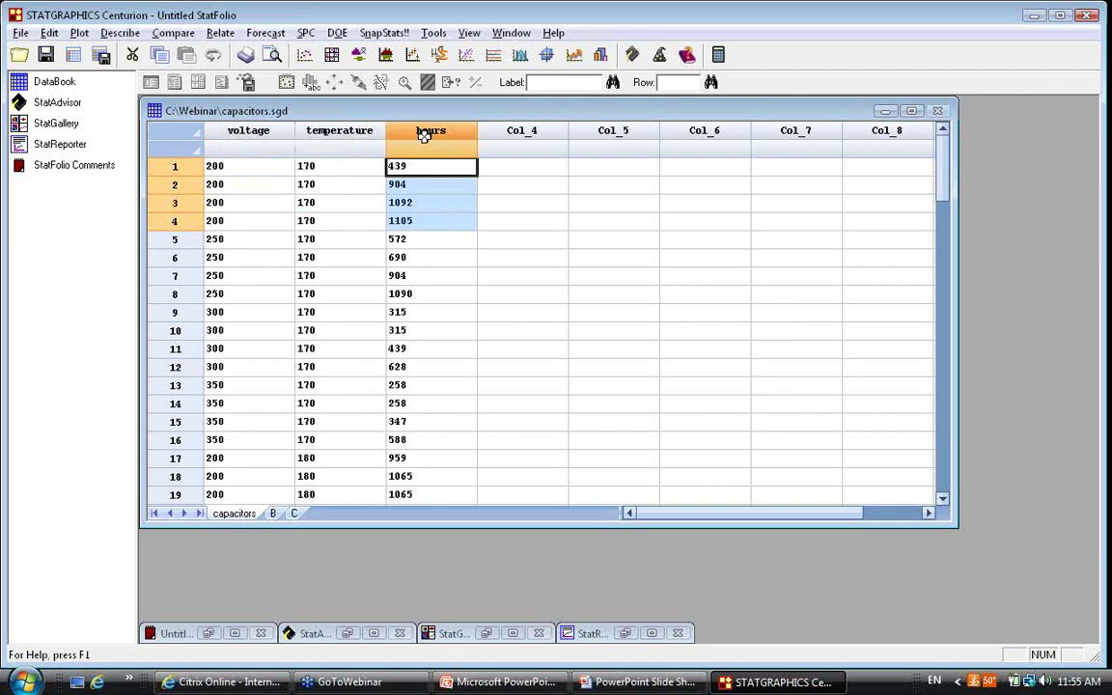
pyautogui.click(511, 130)
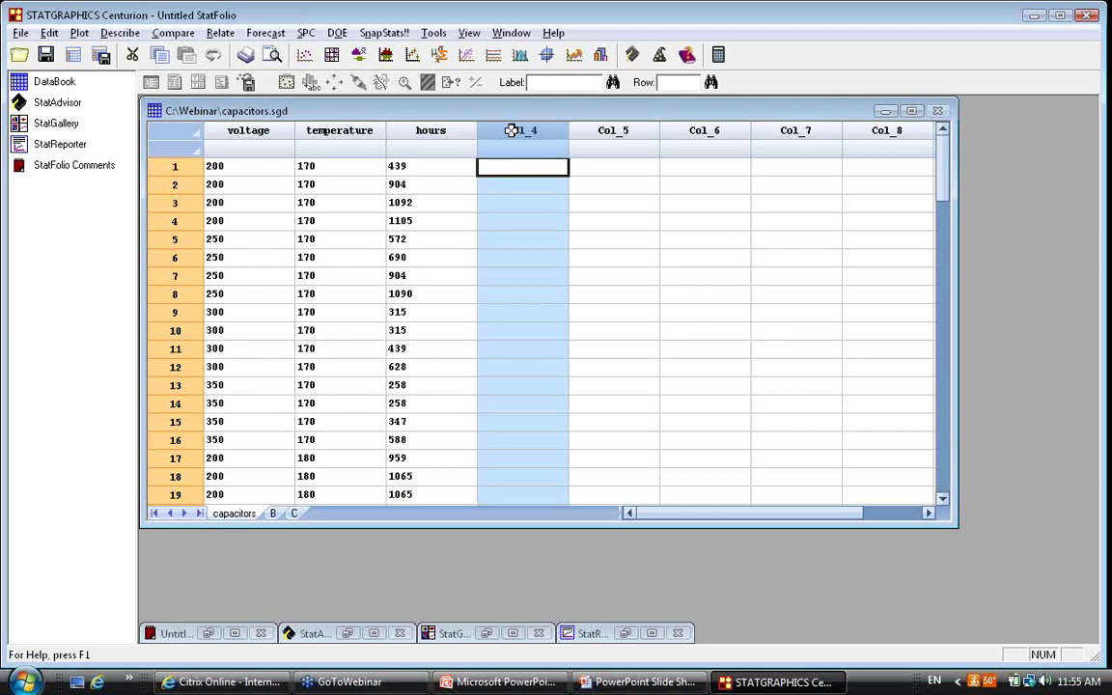
pyautogui.click(221, 34)
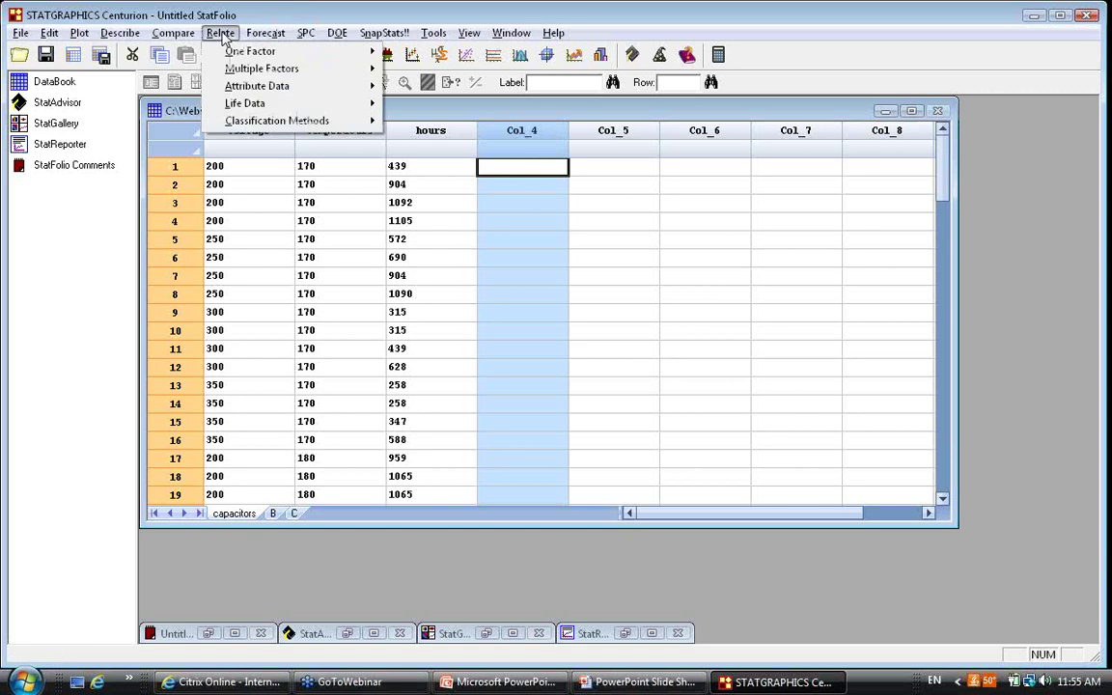
pyautogui.moveTo(245, 107)
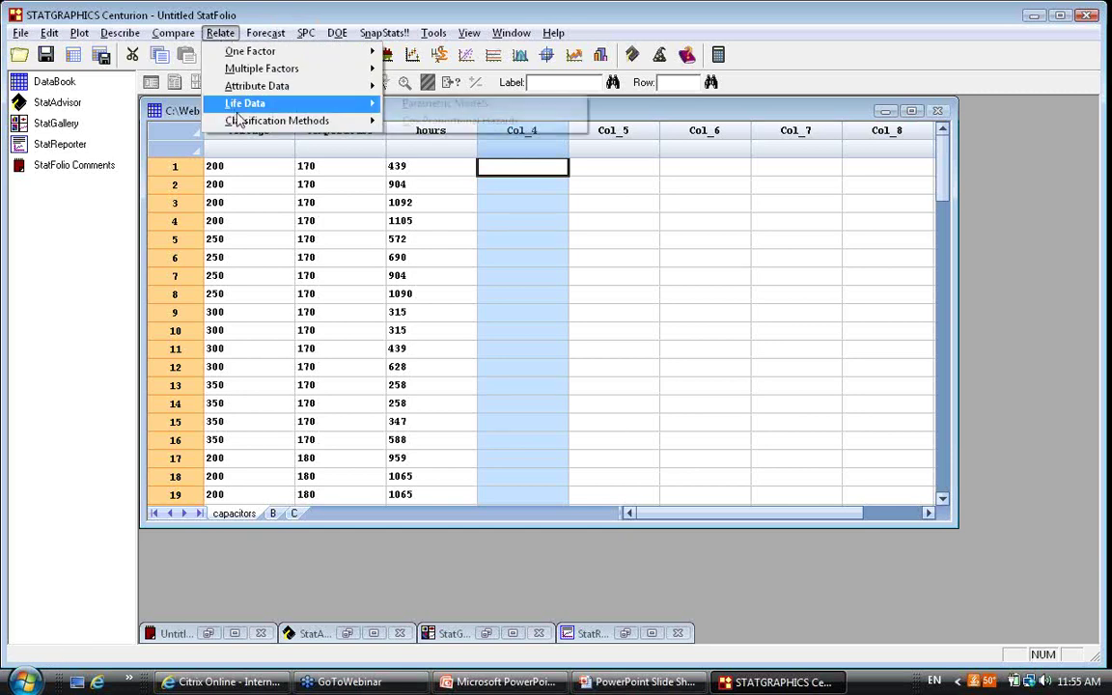
pyautogui.click(422, 104)
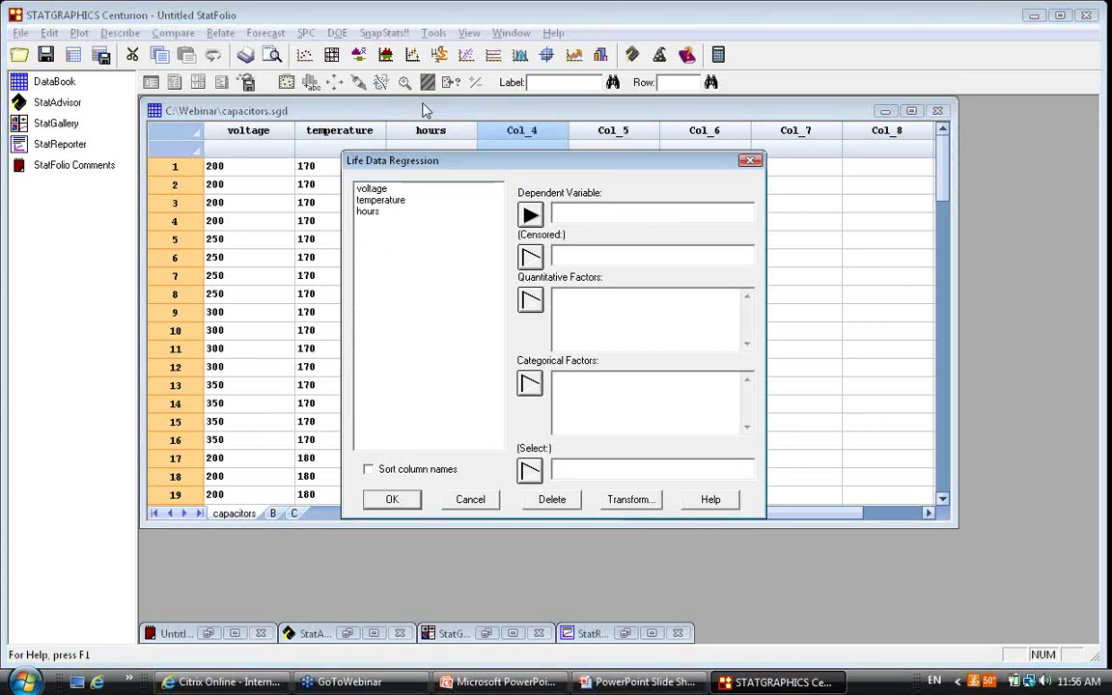
pyautogui.click(377, 212)
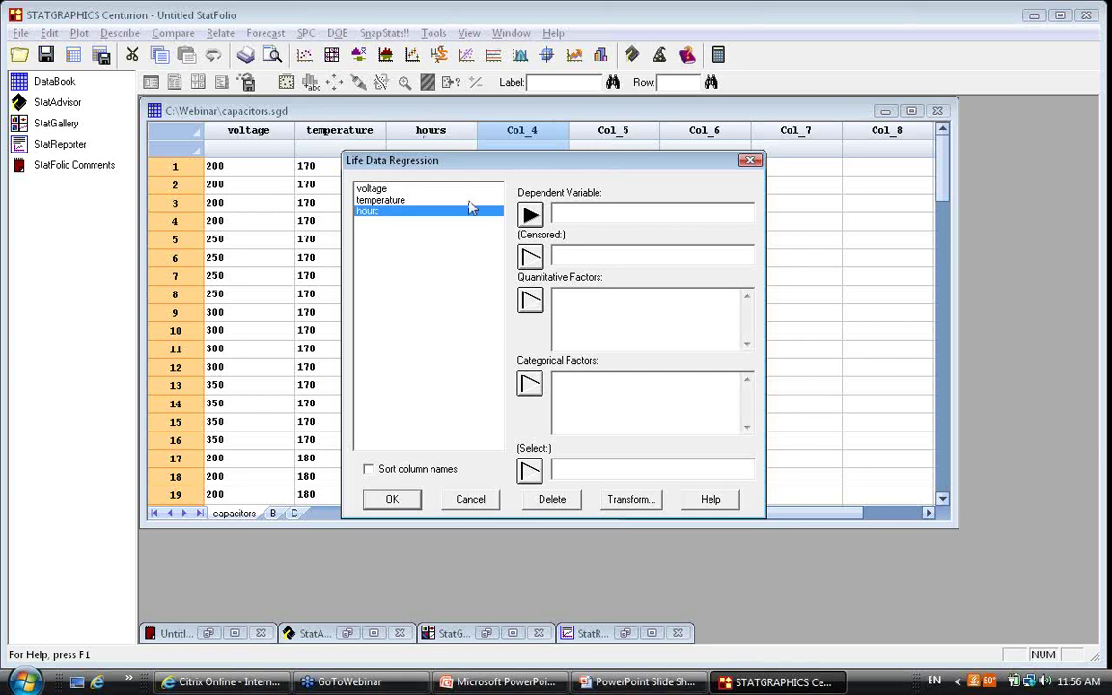
pyautogui.click(530, 214)
pyautogui.click(368, 189)
pyautogui.keyDown('shift'); pyautogui.click(386, 199); pyautogui.keyUp('shift')
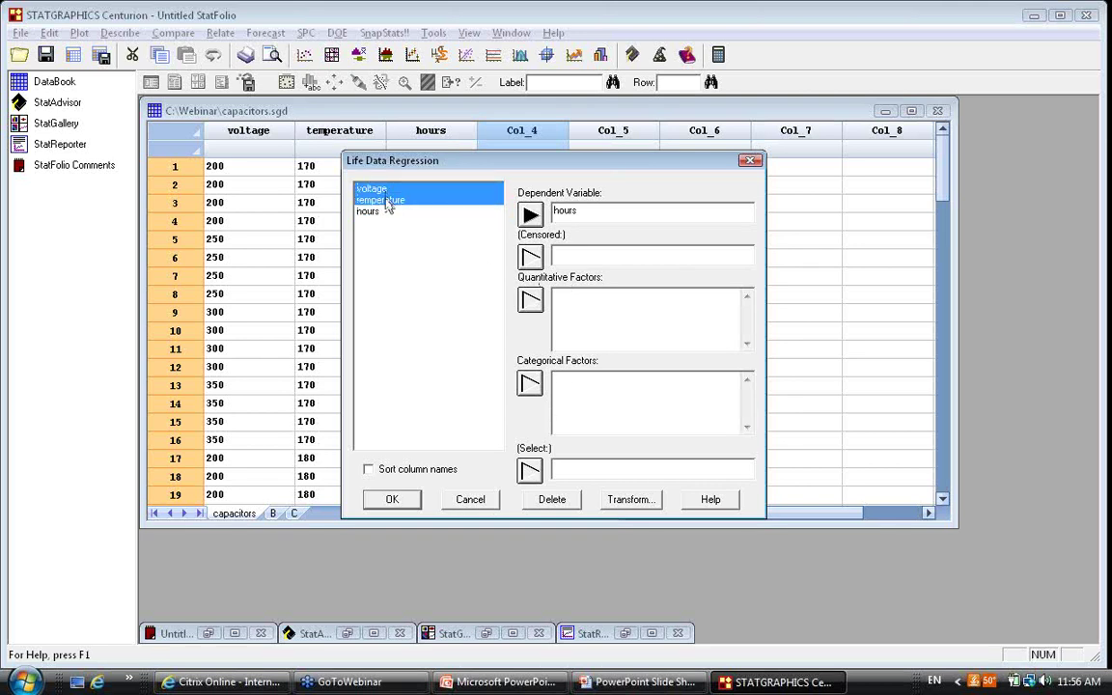
pyautogui.click(530, 300)
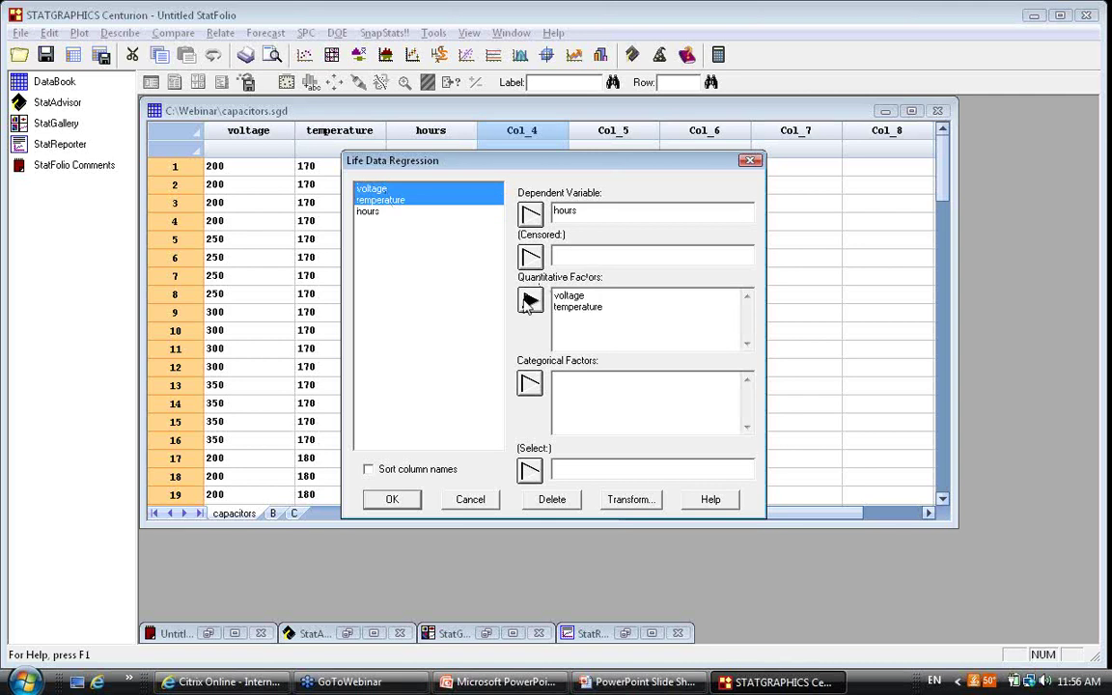
pyautogui.click(394, 500)
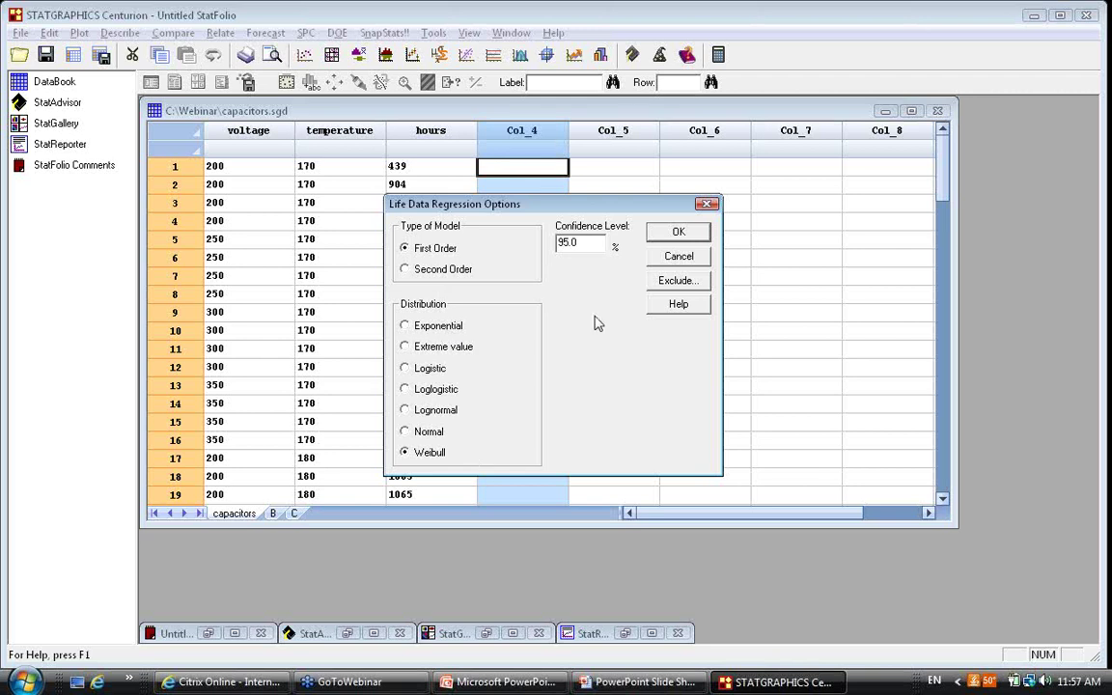
# Fit a first-order Weibull model at a 95.0% confidence level, adding the Percentiles table and Percentile Plot.
pyautogui.click(676, 234)
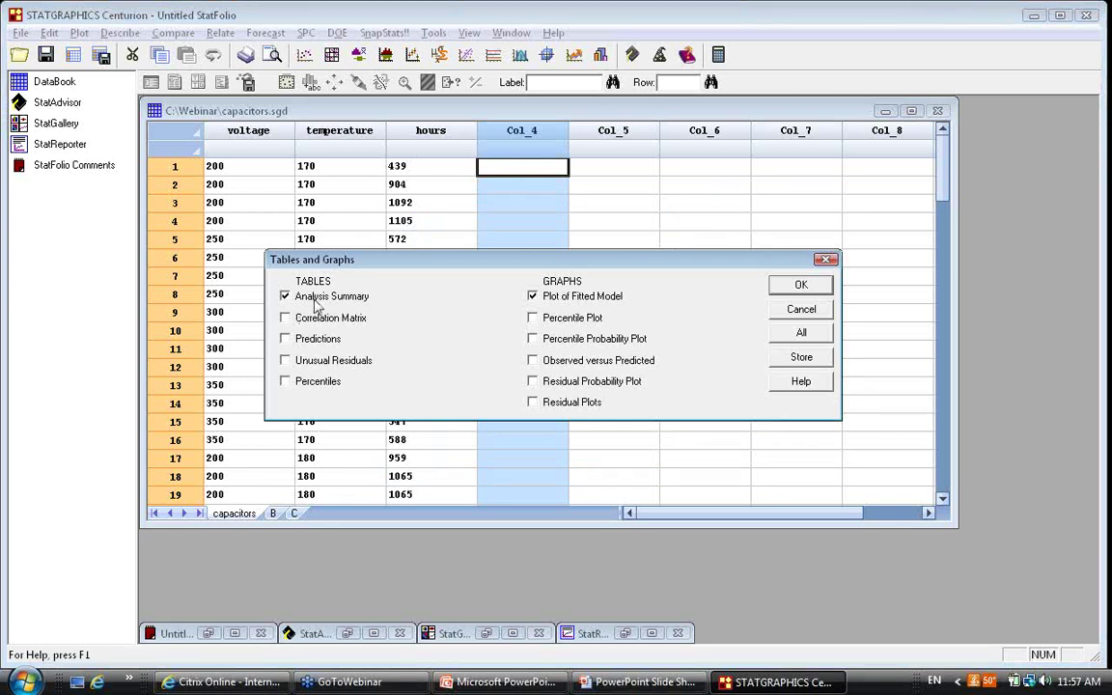
pyautogui.click(320, 383)
pyautogui.click(801, 285)
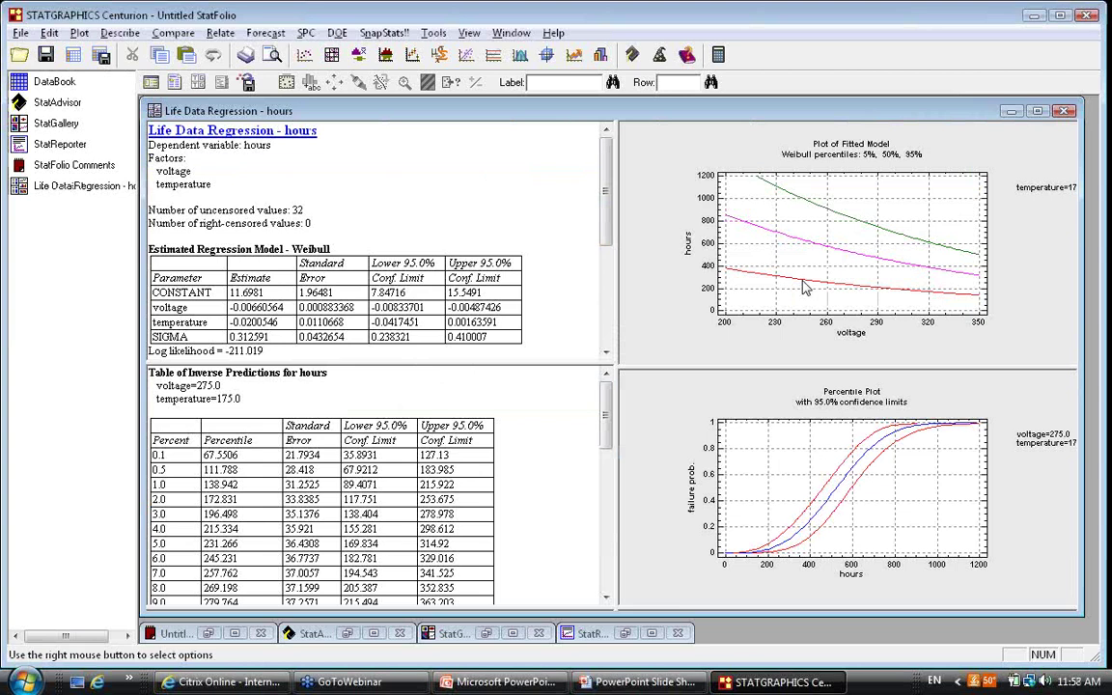
# Enlarge the Plot of Fitted Model, shift its plotting area left to make room for the temperature label, and restore the multi-pane view.
pyautogui.doubleClick(362, 217)
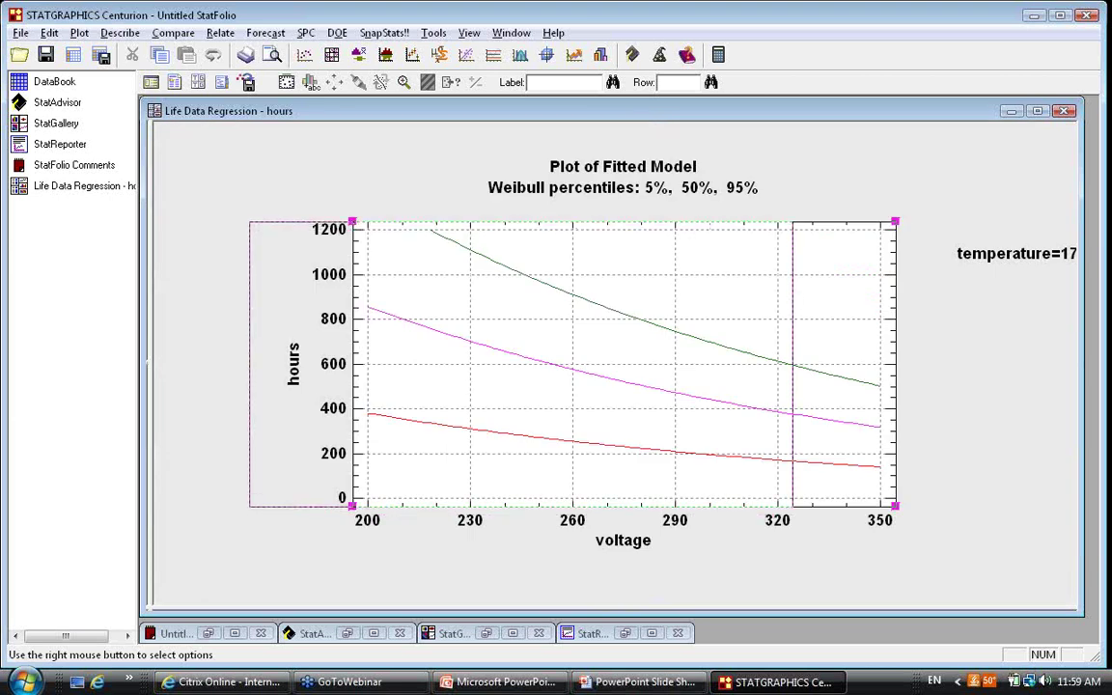
pyautogui.moveTo(944, 258); pyautogui.dragTo(921, 259)
pyautogui.click(880, 376)
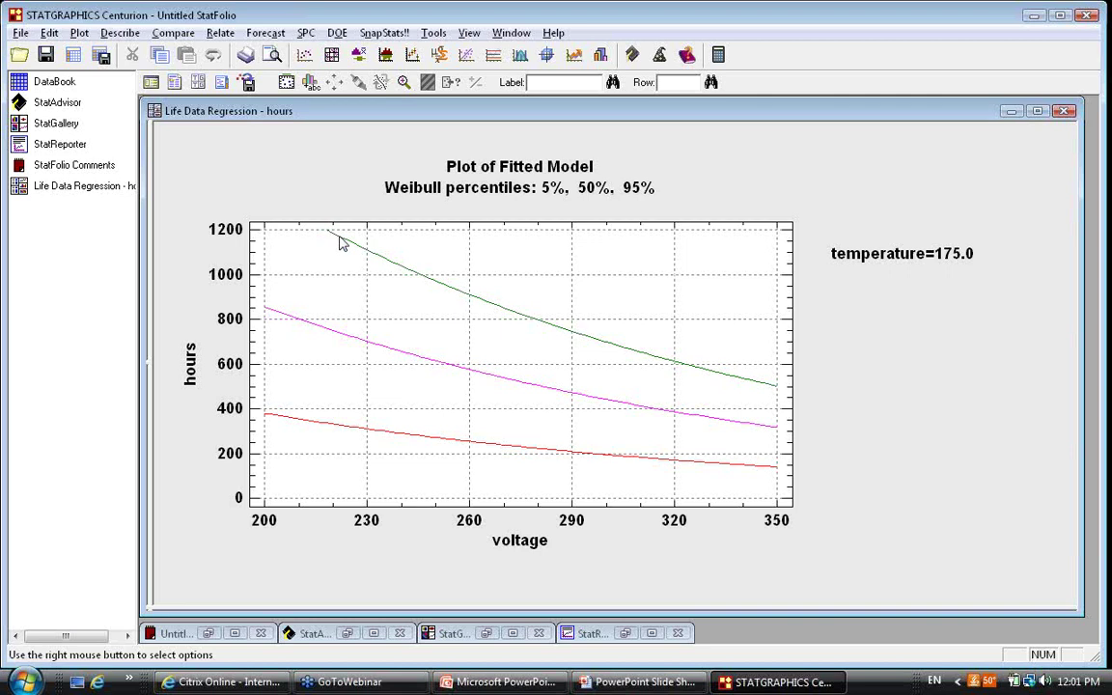
pyautogui.doubleClick(1014, 533)
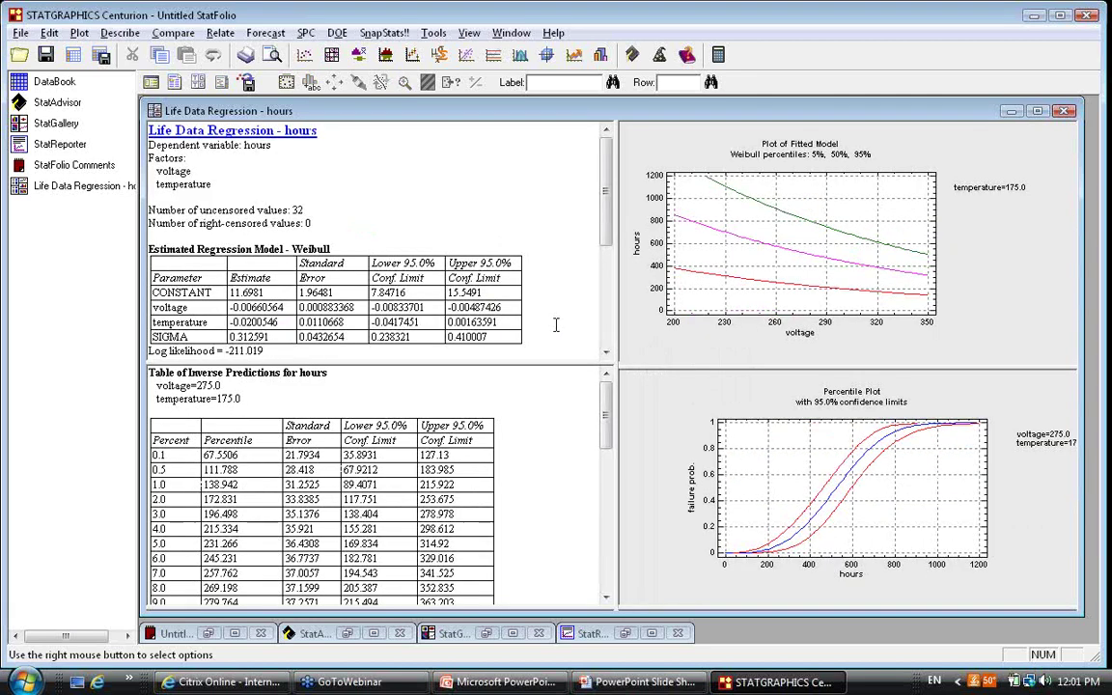
# Enlarge the analysis summary and refit the Weibull regression as a Second Order model.
pyautogui.doubleClick(550, 321)
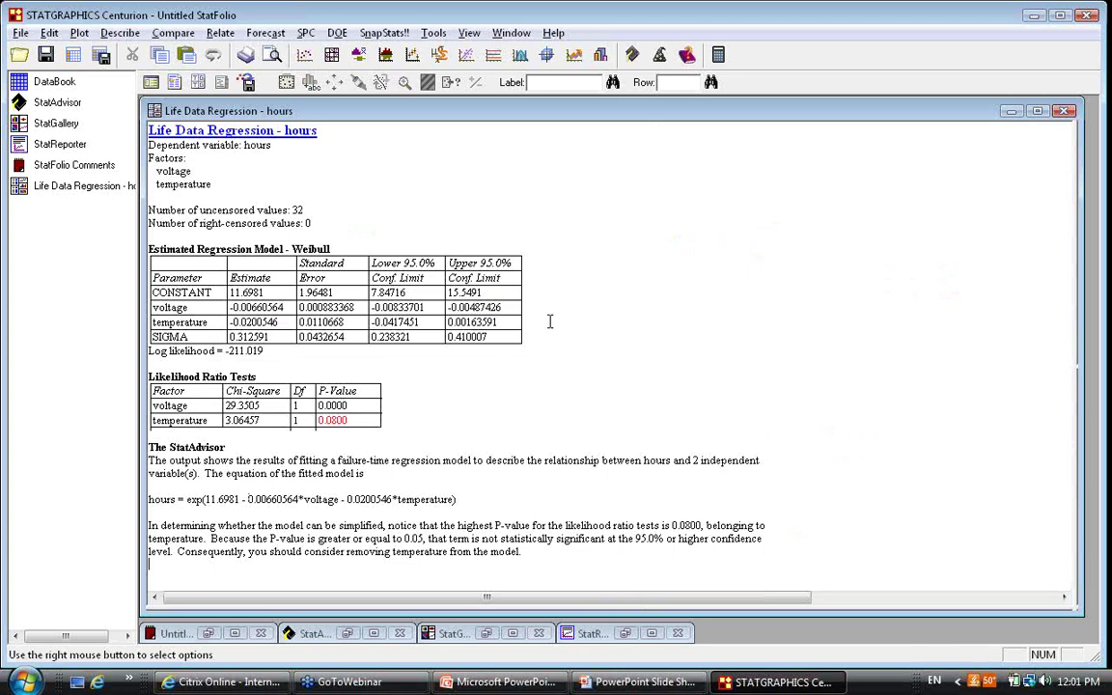
pyautogui.rightClick(592, 197)
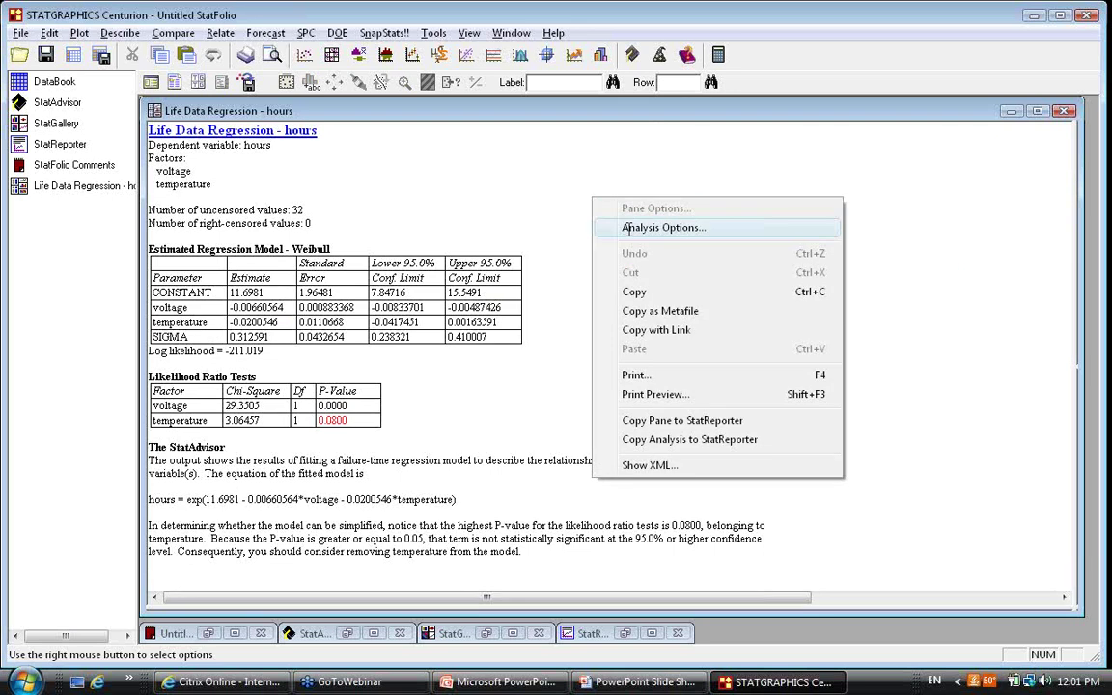
pyautogui.click(628, 227)
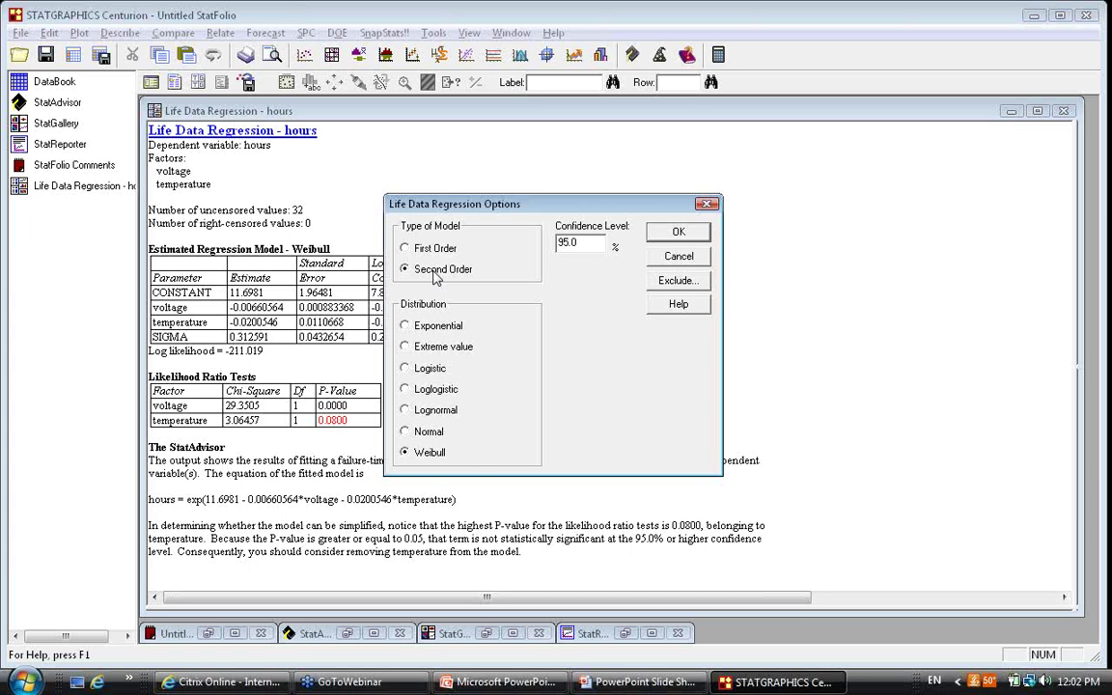
pyautogui.click(675, 232)
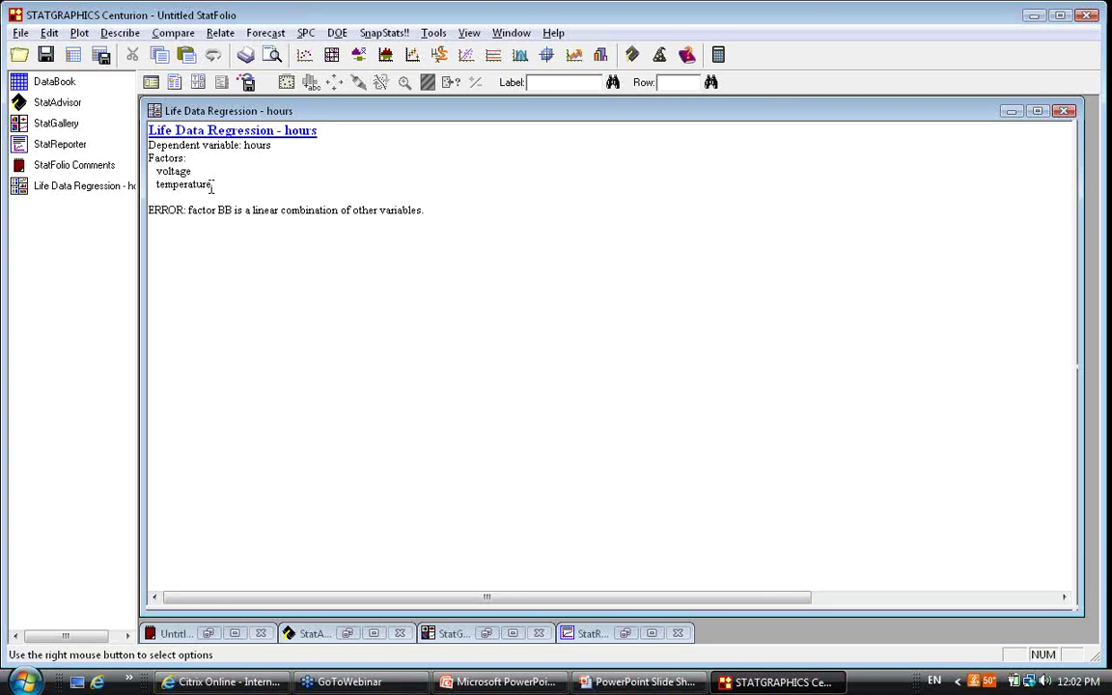
# Exclude the temperature^2 term from the second-order model and refit it.
pyautogui.rightClick(526, 174)
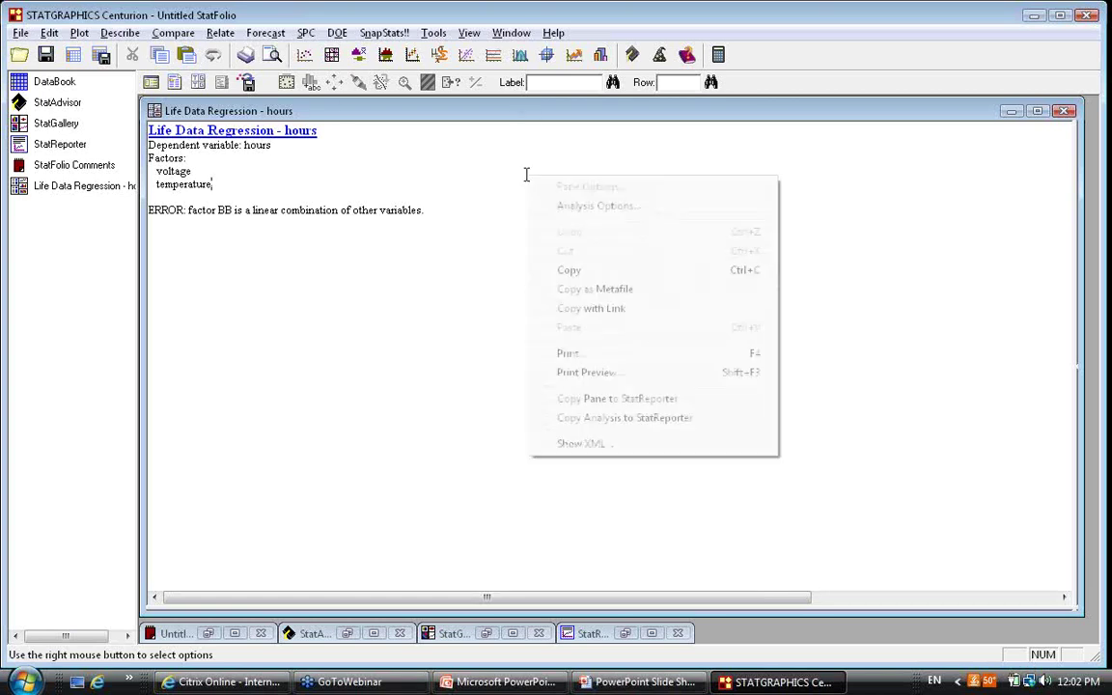
pyautogui.click(596, 205)
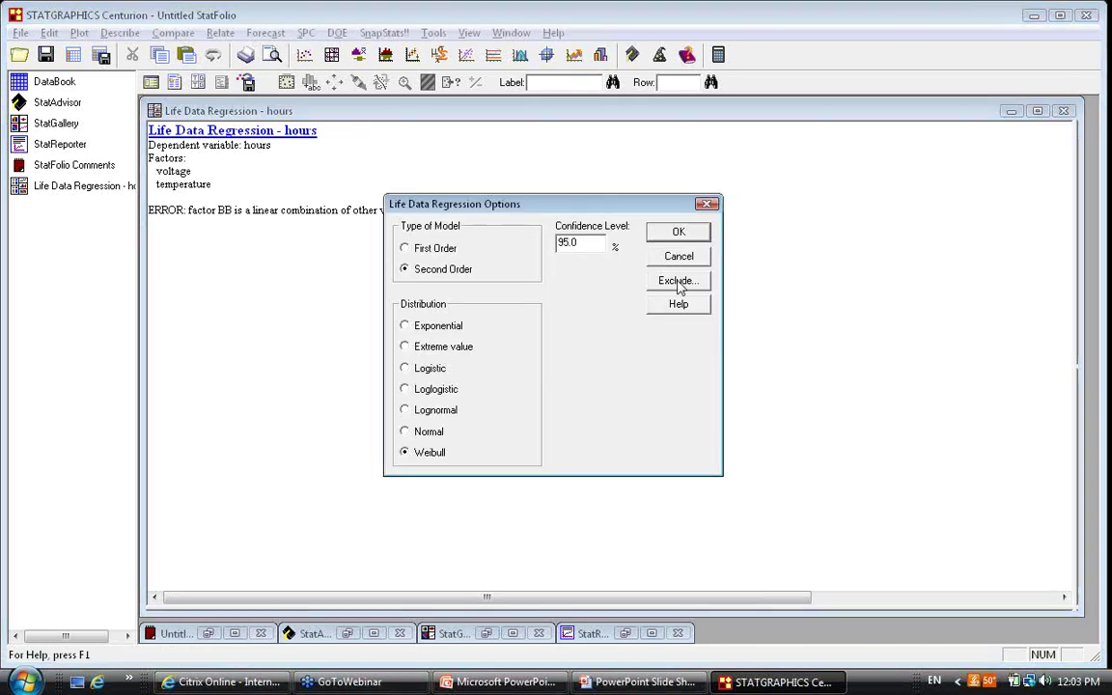
pyautogui.click(679, 283)
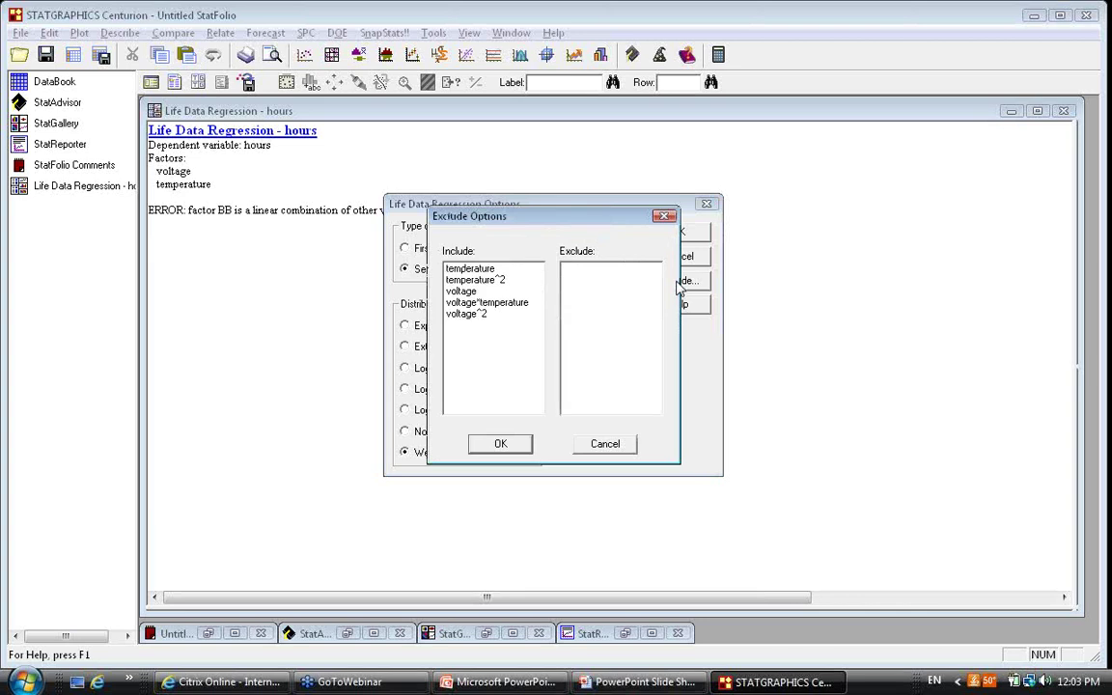
pyautogui.doubleClick(491, 281)
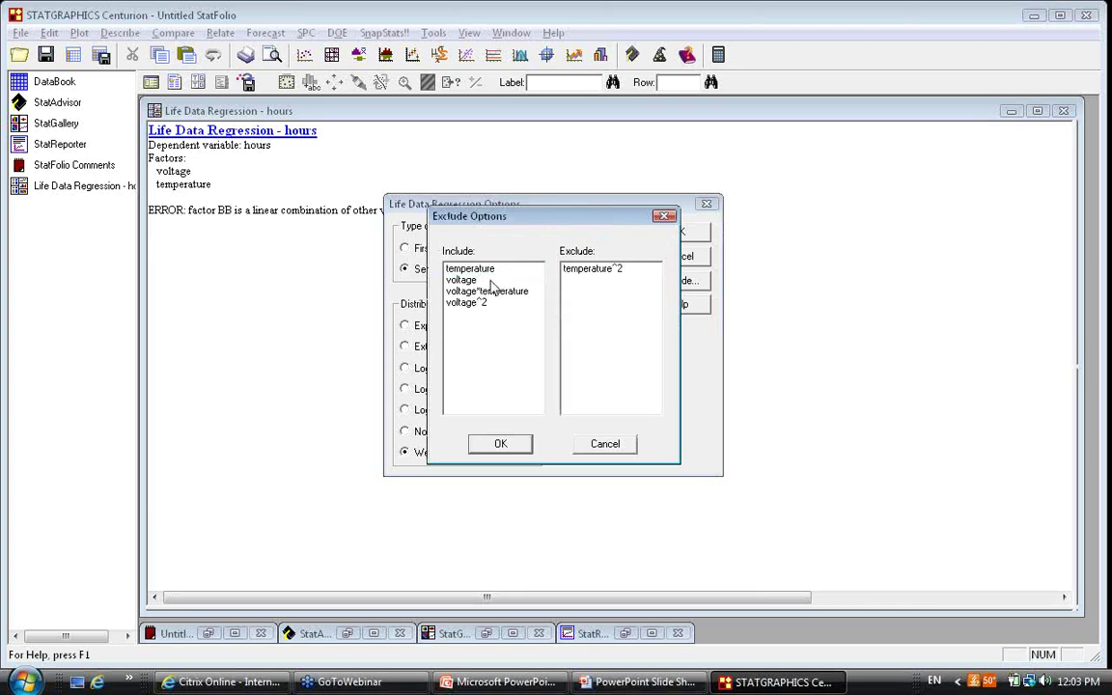
pyautogui.click(525, 450)
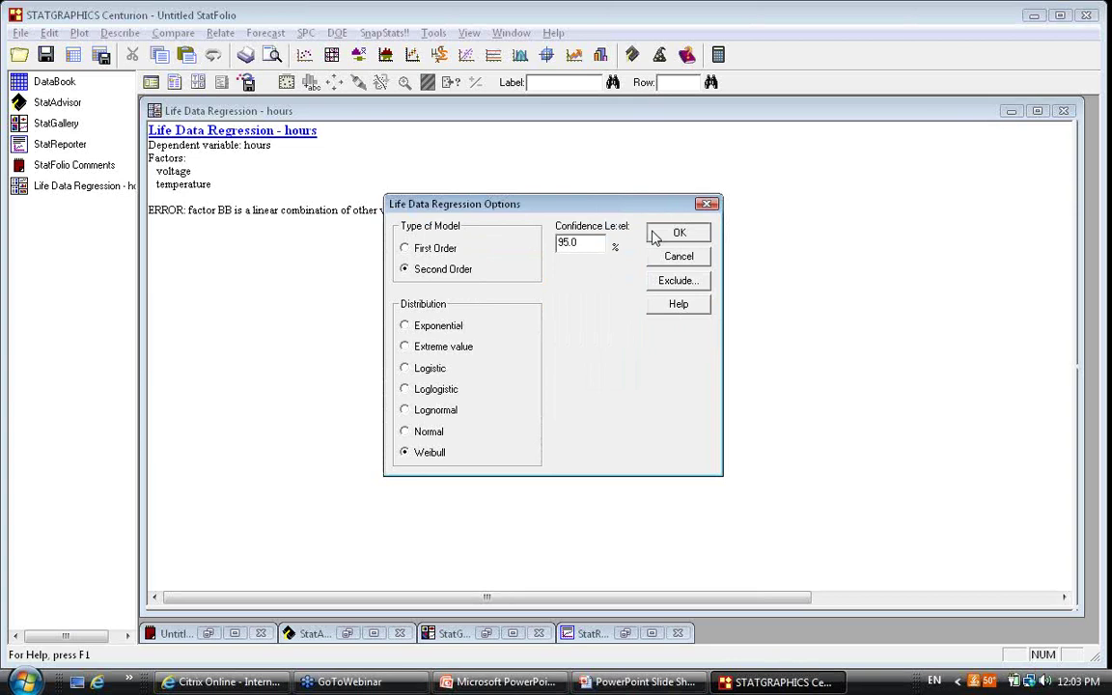
pyautogui.click(675, 234)
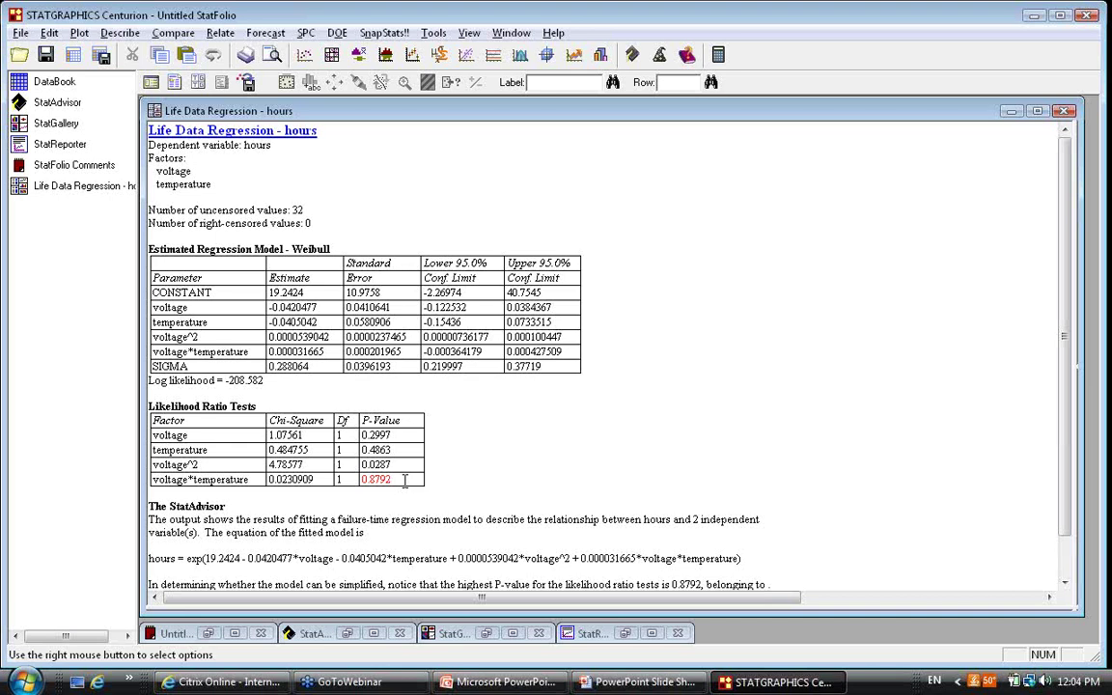
# Exclude the voltage*temperature term from the second-order Weibull model as well and refit it.
pyautogui.rightClick(521, 190)
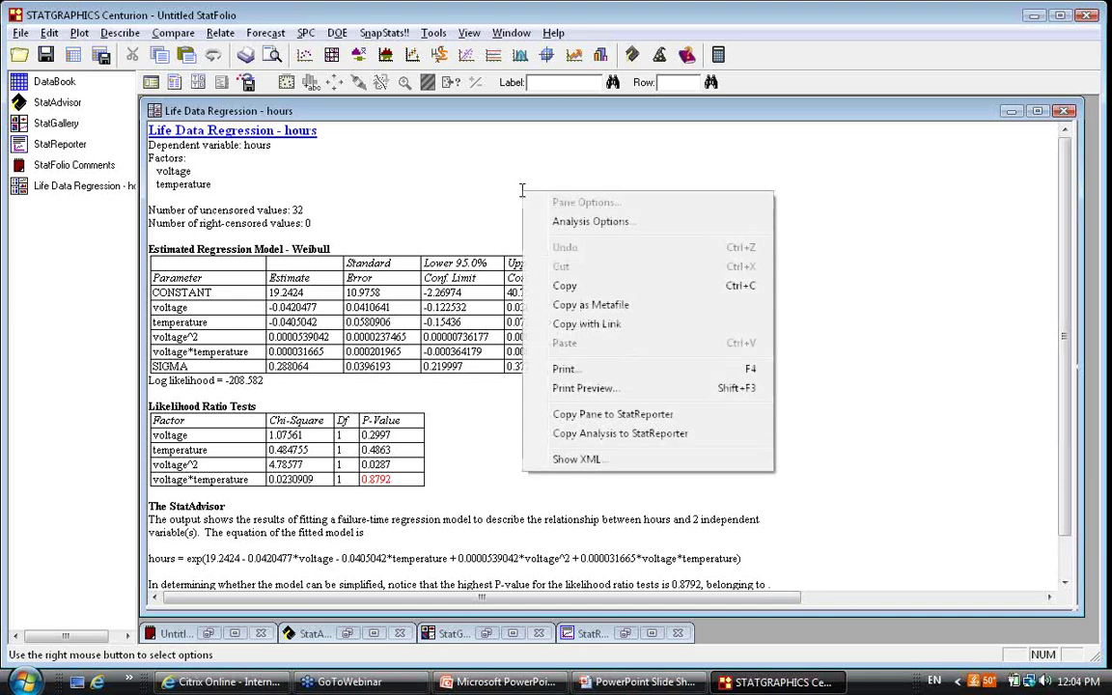
pyautogui.click(578, 221)
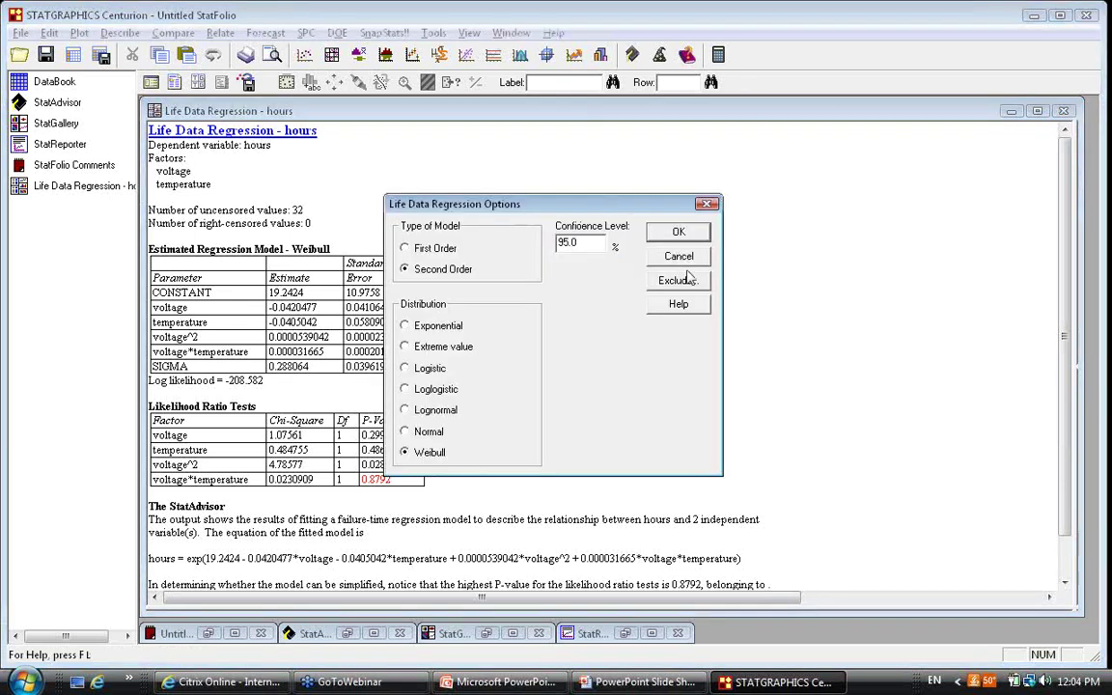
pyautogui.click(687, 281)
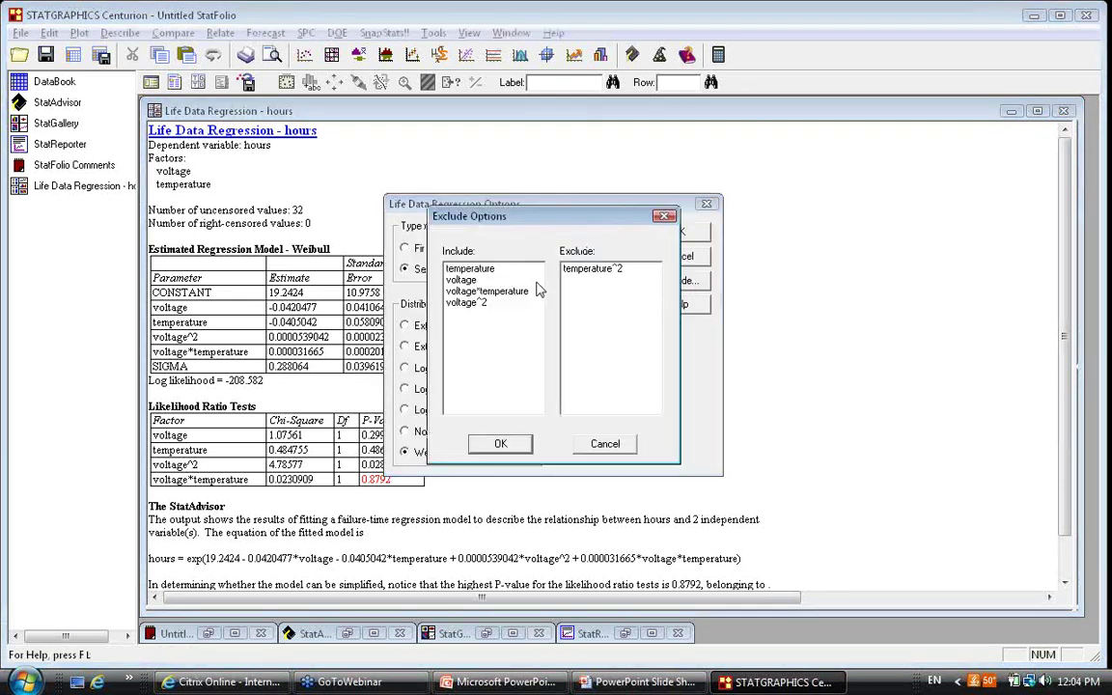
pyautogui.doubleClick(517, 293)
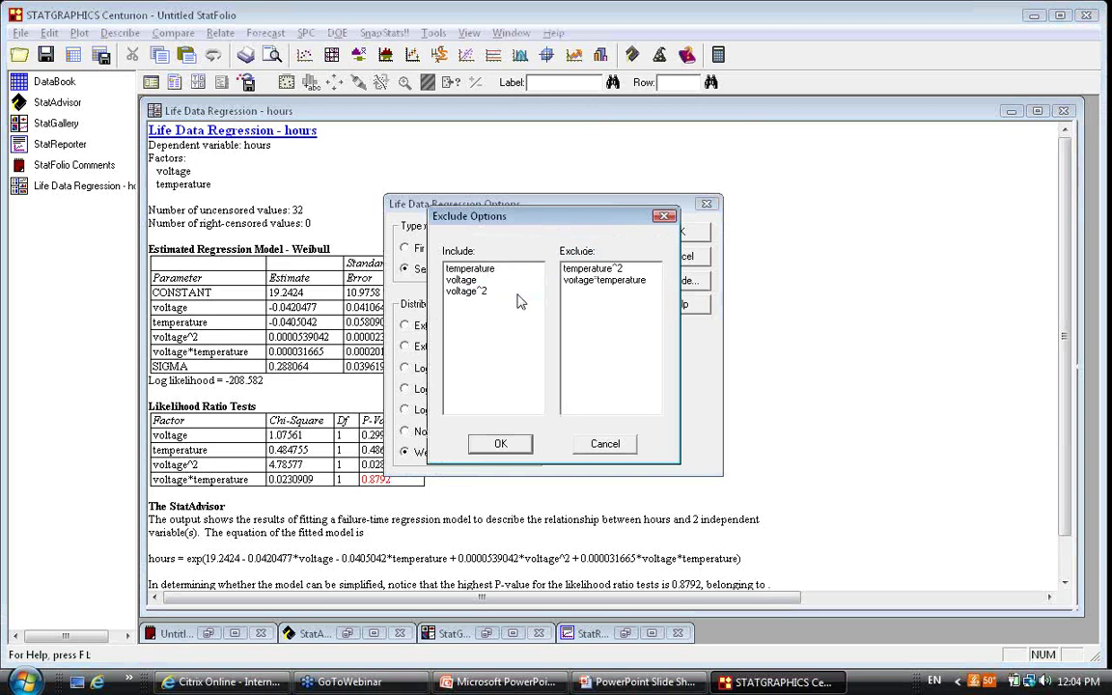
pyautogui.click(502, 443)
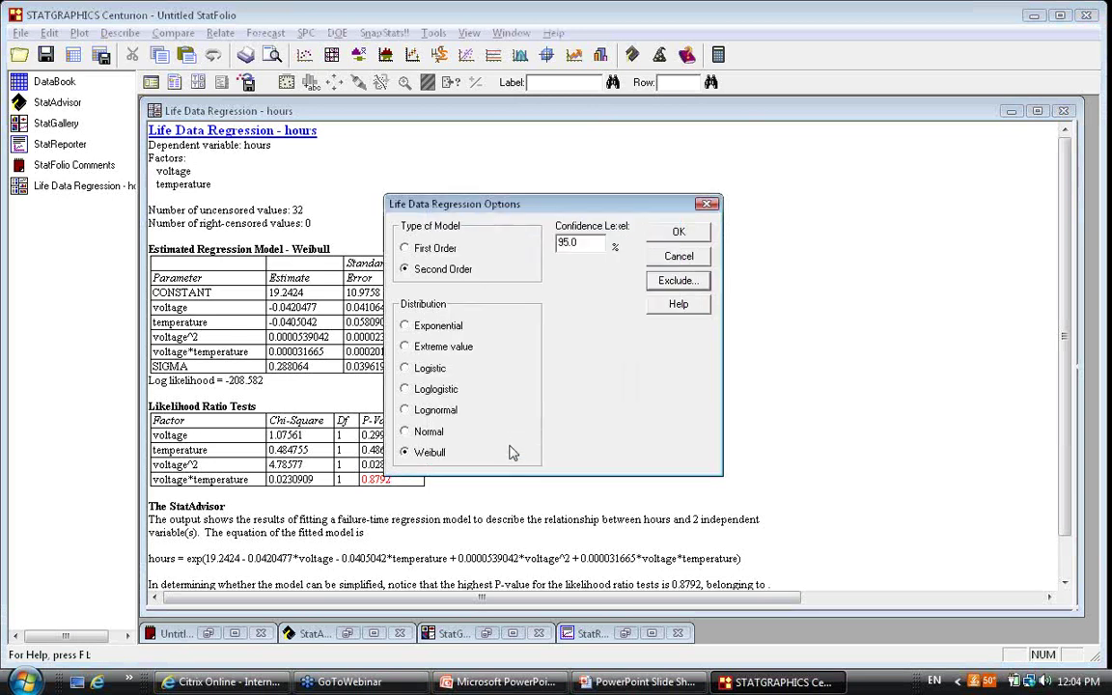
pyautogui.click(681, 234)
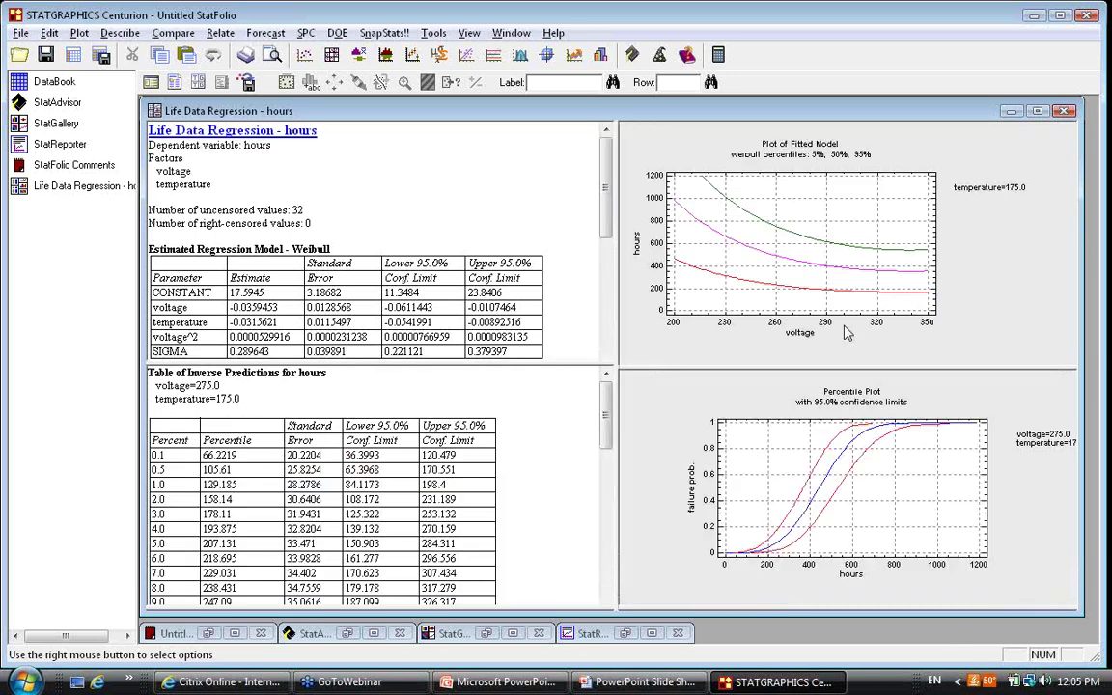
# View the Plot of Fitted Model enlarged, and shift the enlarged Percentile Plot's plotting area left to fit its voltage and temperature labels.
pyautogui.doubleClick(846, 333)
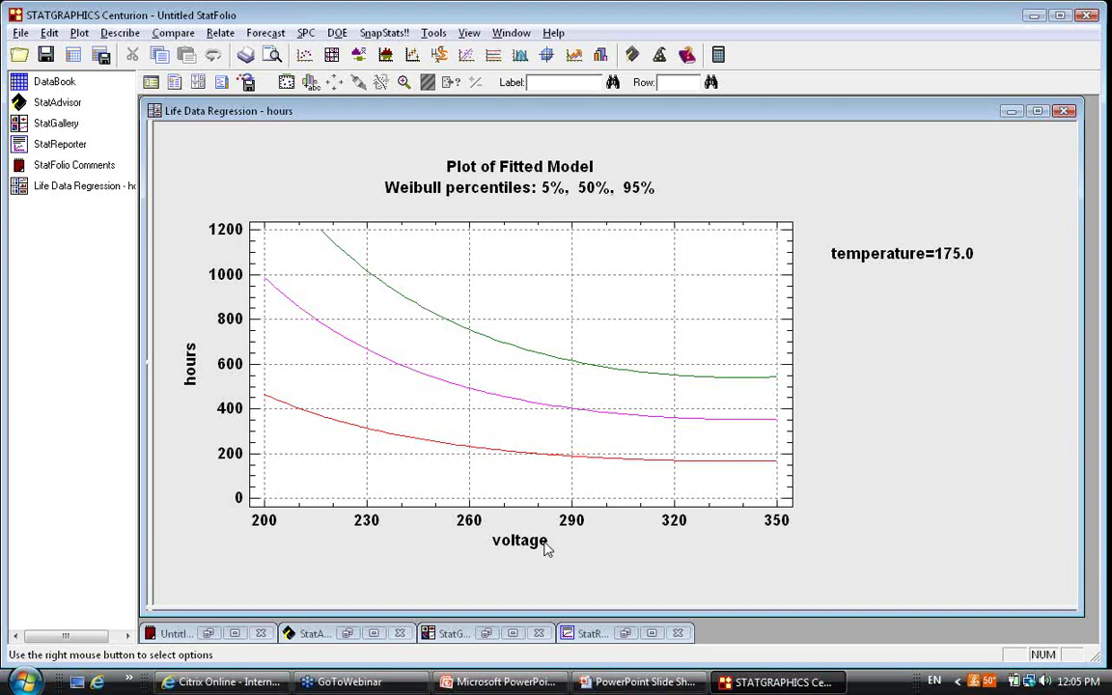
pyautogui.doubleClick(845, 283)
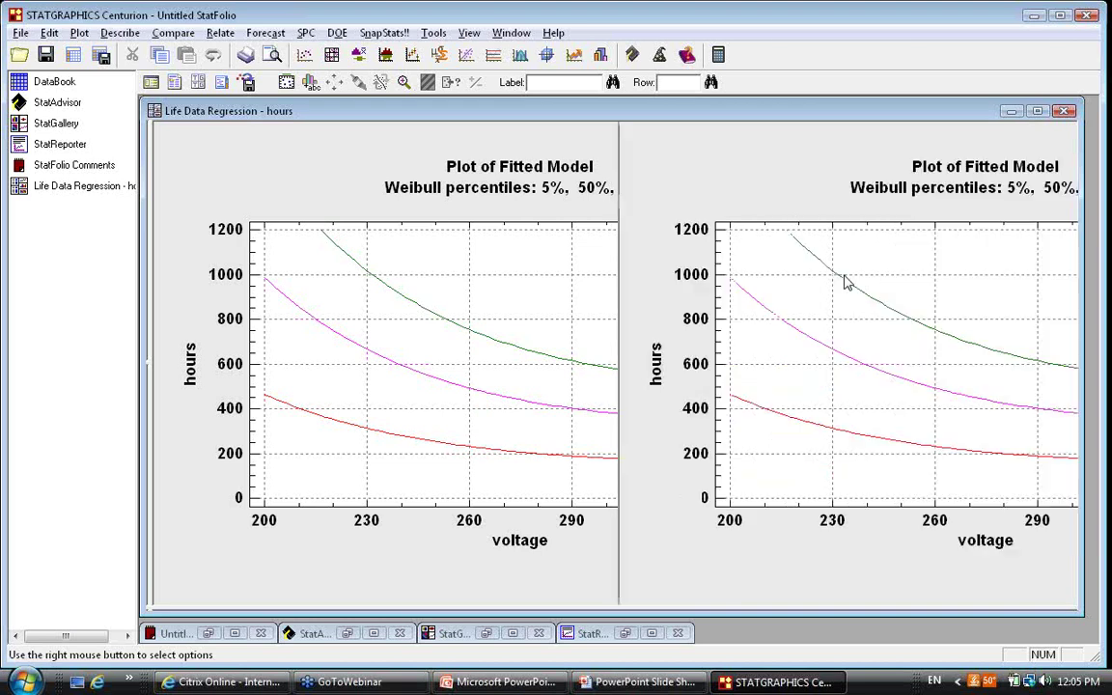
pyautogui.doubleClick(872, 460)
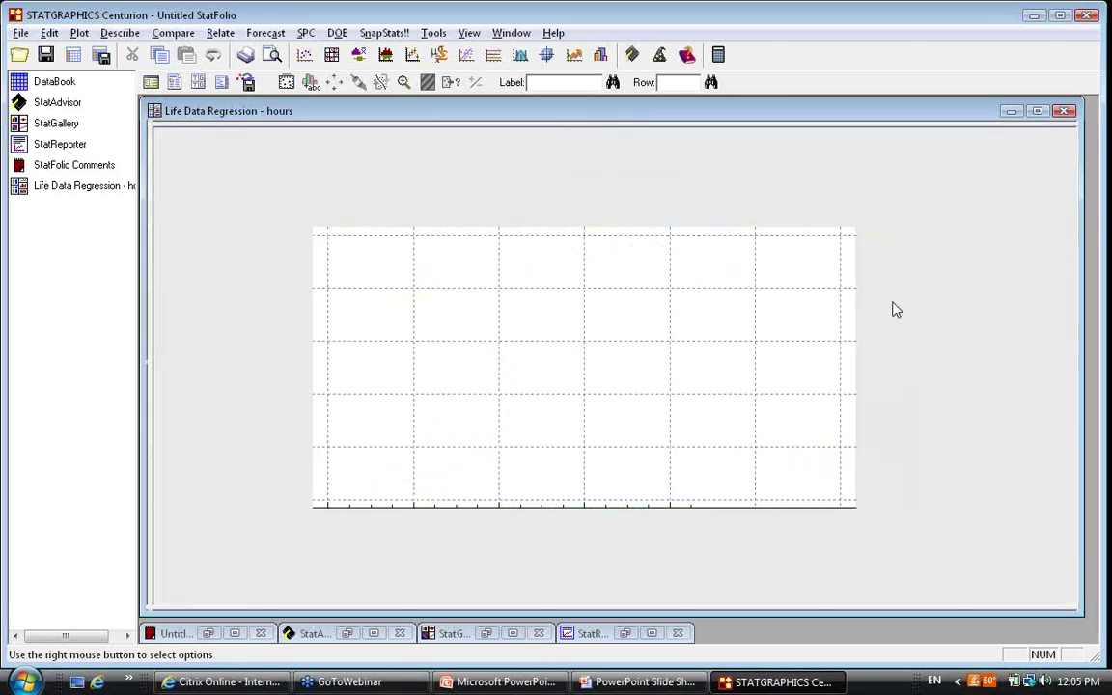
pyautogui.click(932, 275)
pyautogui.moveTo(911, 265); pyautogui.dragTo(911, 265)
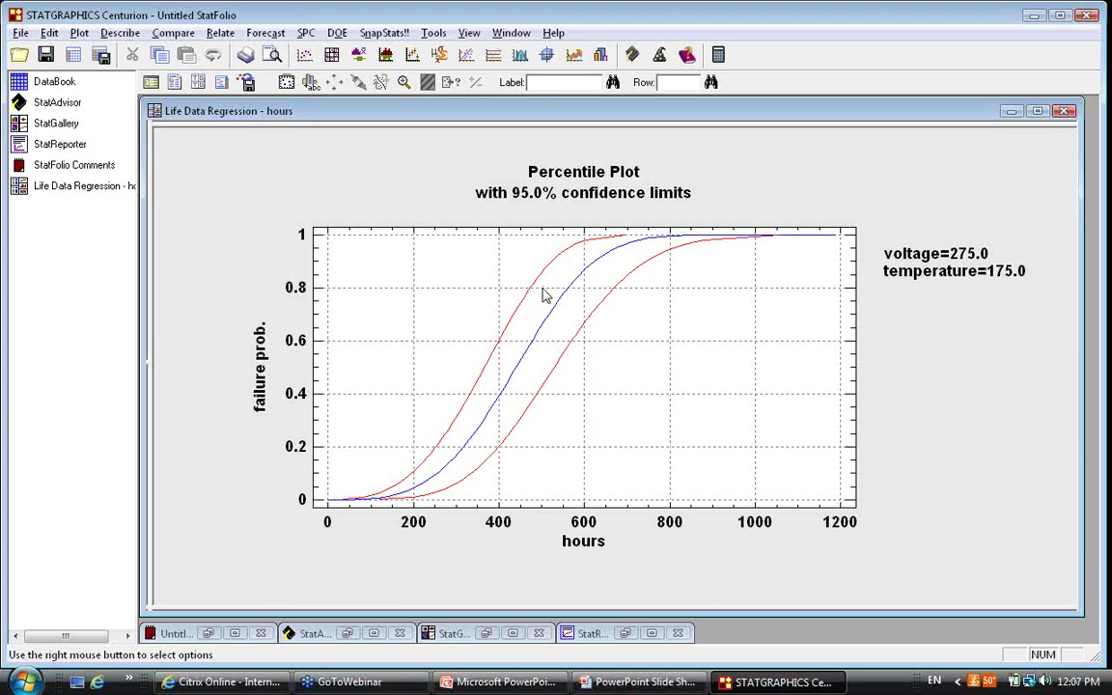
# Locate the hours at a failure probability of about 0.8 on both confidence limit curves of the Percentile Plot, and restore the multi-pane view.
pyautogui.rightClick(691, 270)
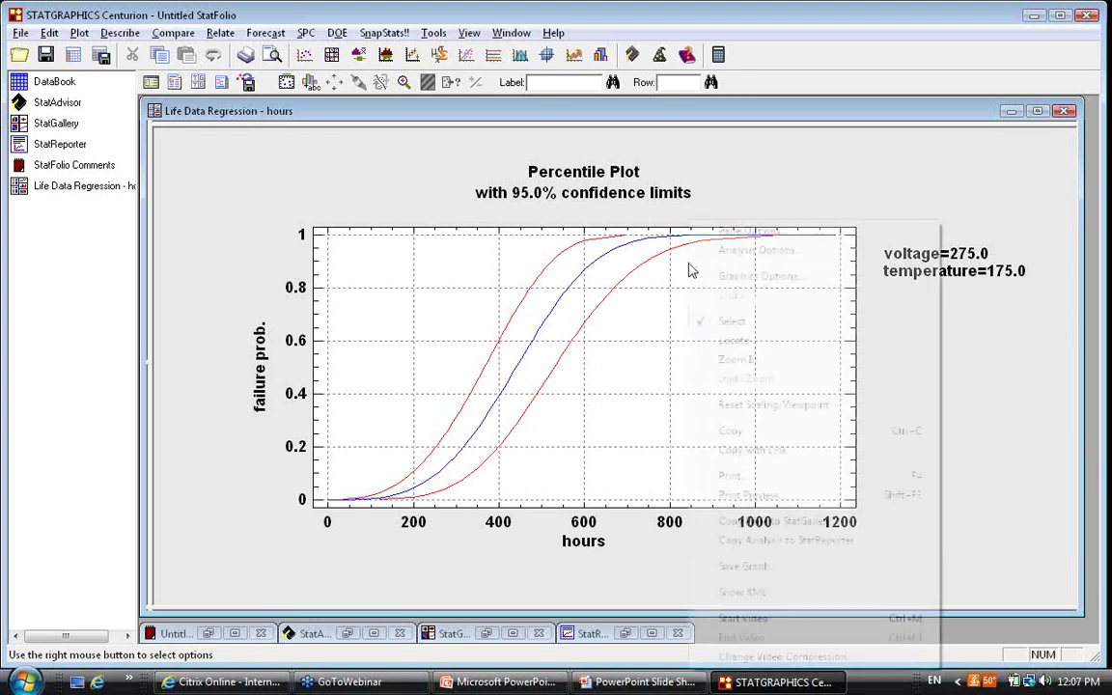
pyautogui.click(740, 349)
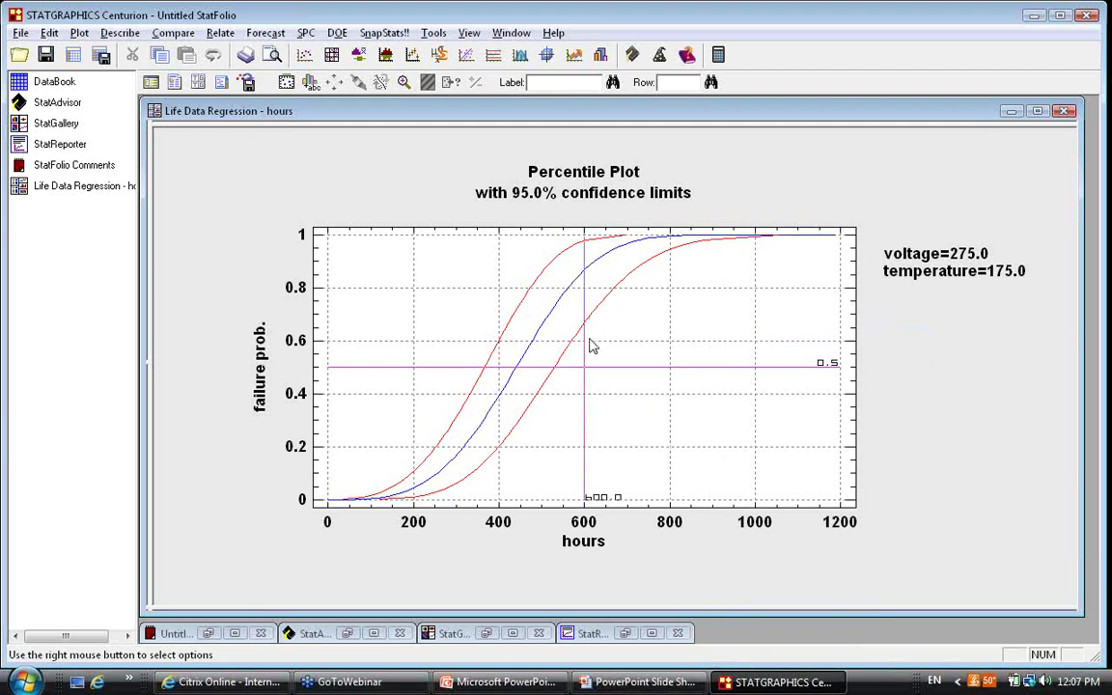
pyautogui.moveTo(587, 292); pyautogui.dragTo(531, 287)
pyautogui.moveTo(531, 391); pyautogui.dragTo(529, 390)
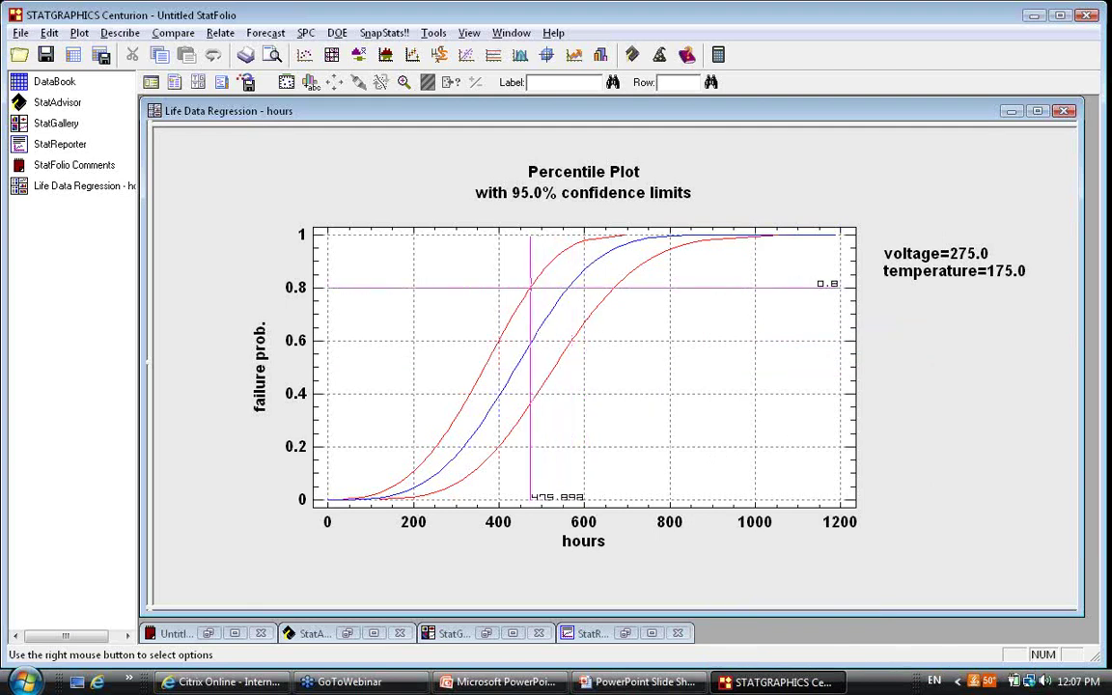
pyautogui.moveTo(529, 286); pyautogui.dragTo(615, 288)
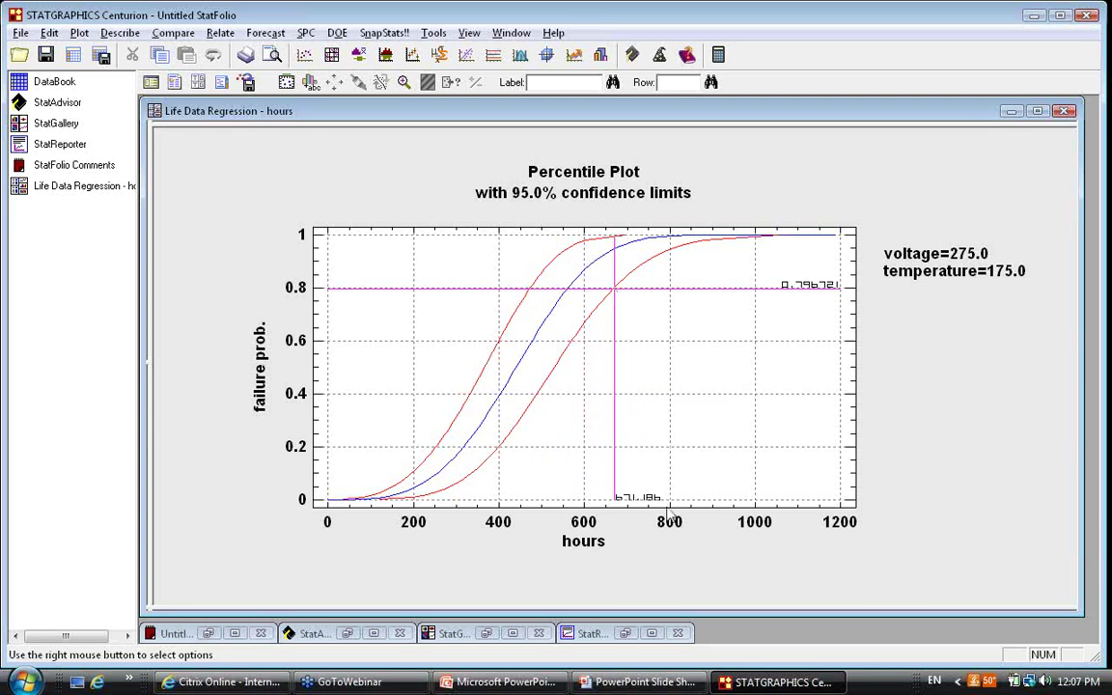
pyautogui.doubleClick(742, 347)
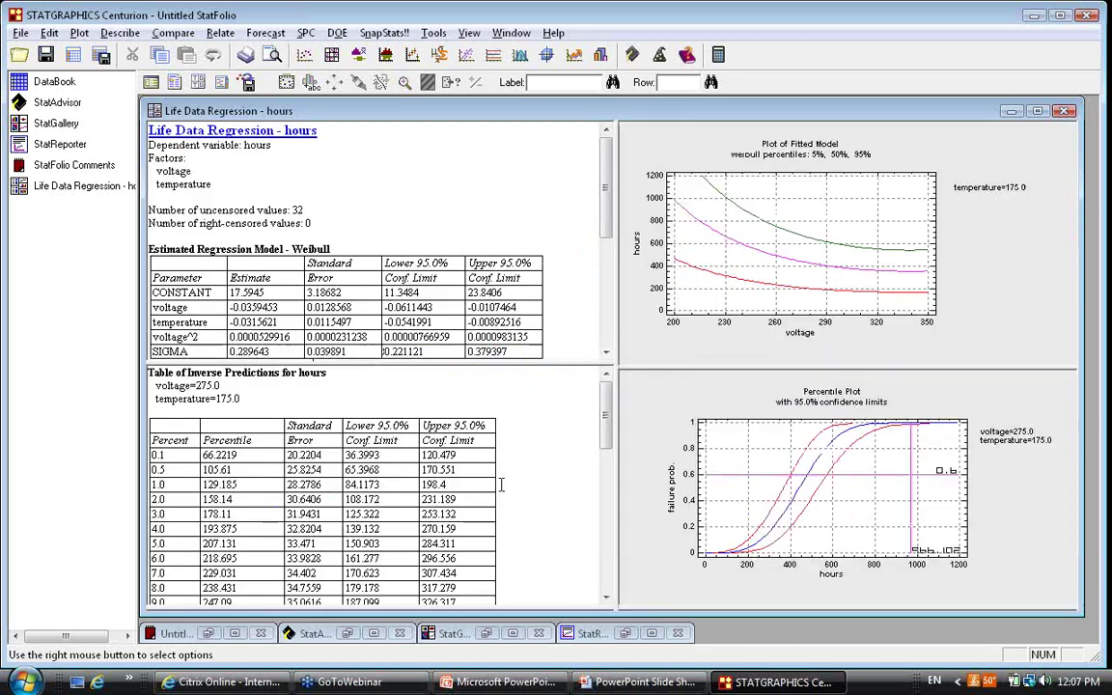
# Enlarge the Table of Inverse Predictions and highlight the percentile and confidence limits in its 80.0 percent row.
pyautogui.doubleClick(501, 485)
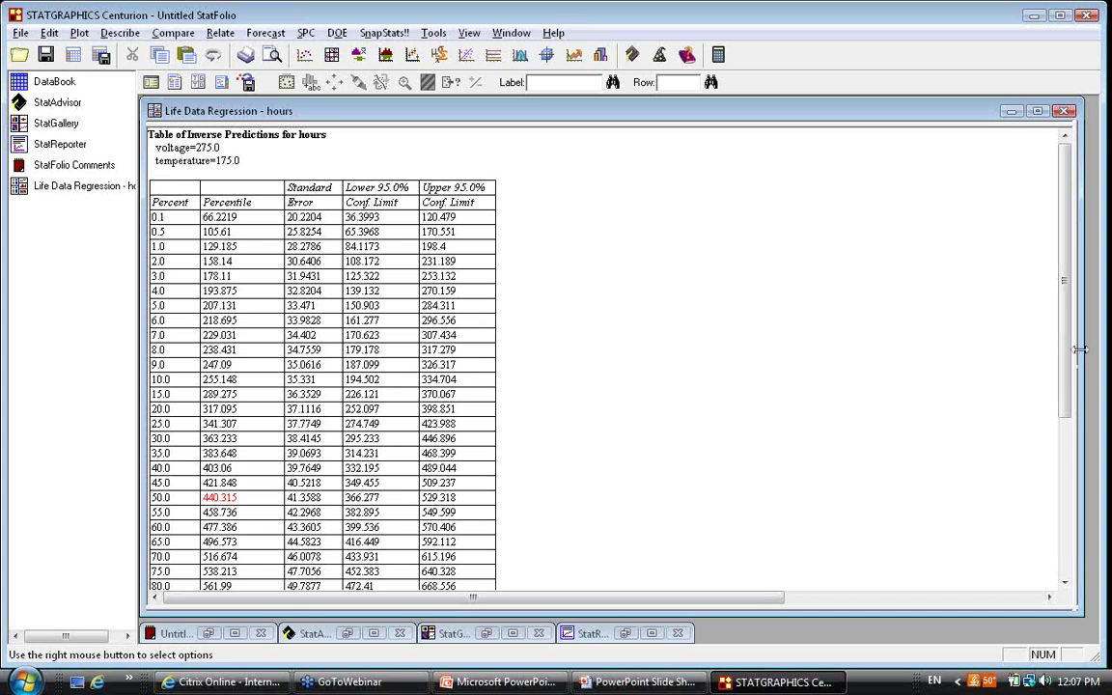
pyautogui.moveTo(1065, 359)
pyautogui.mouseDown()
pyautogui.moveTo(1064, 378)
pyautogui.moveTo(1064, 355)
pyautogui.mouseUp()
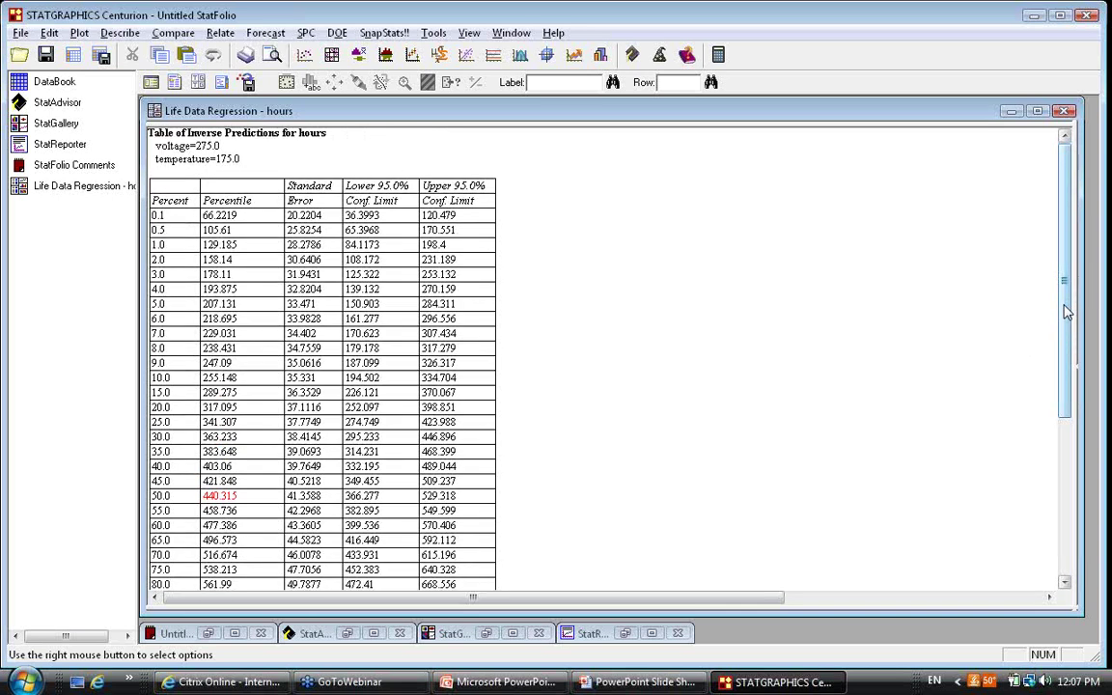
pyautogui.moveTo(1065, 305); pyautogui.dragTo(1062, 488)
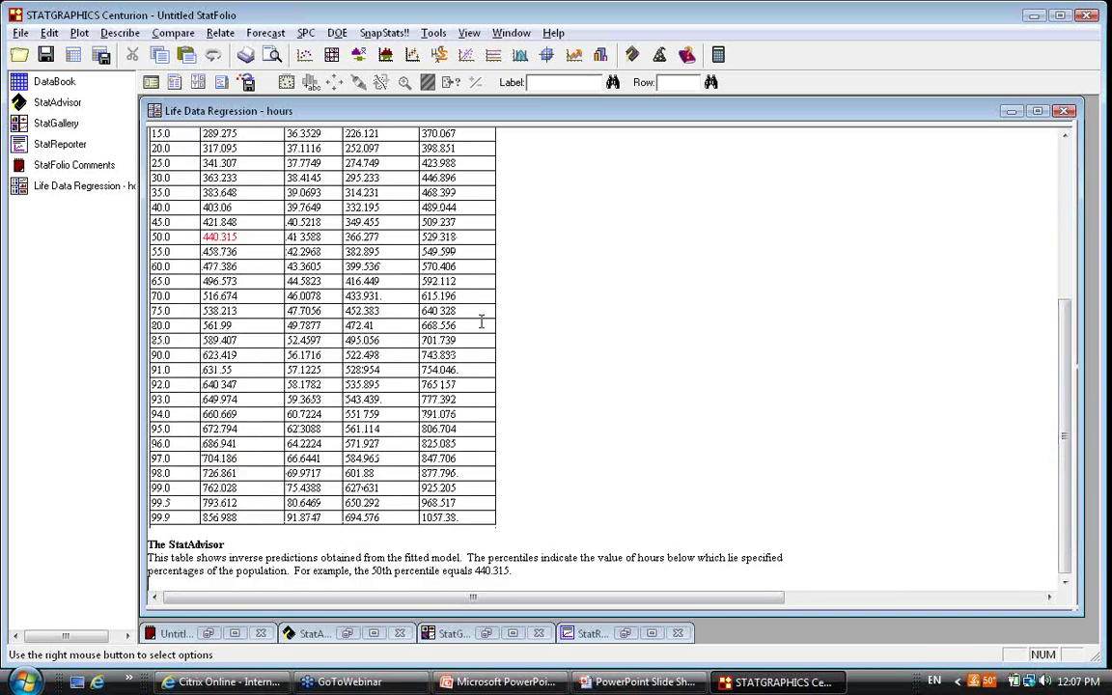
pyautogui.moveTo(477, 325); pyautogui.dragTo(246, 335)
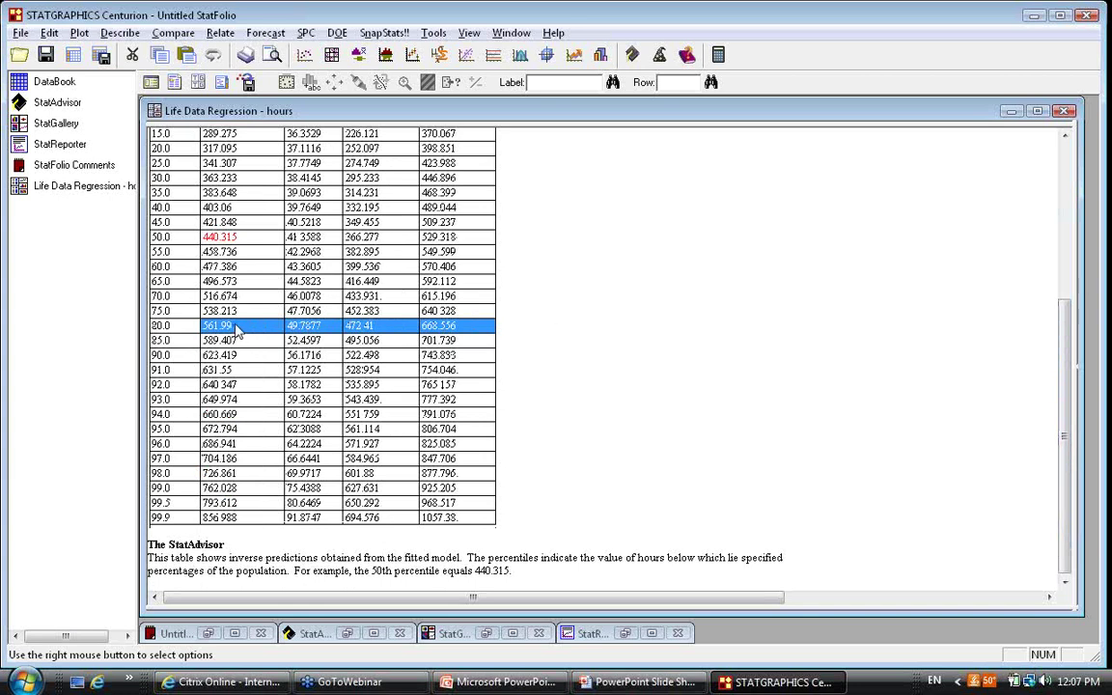
pyautogui.click(349, 327)
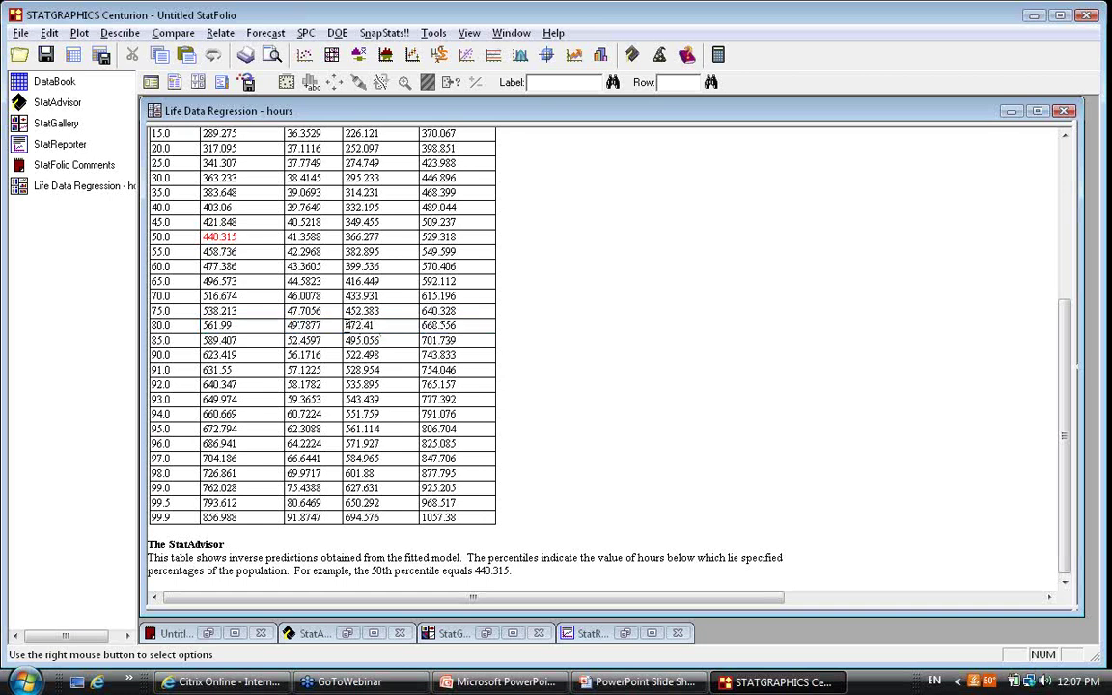
pyautogui.moveTo(350, 327); pyautogui.dragTo(425, 336)
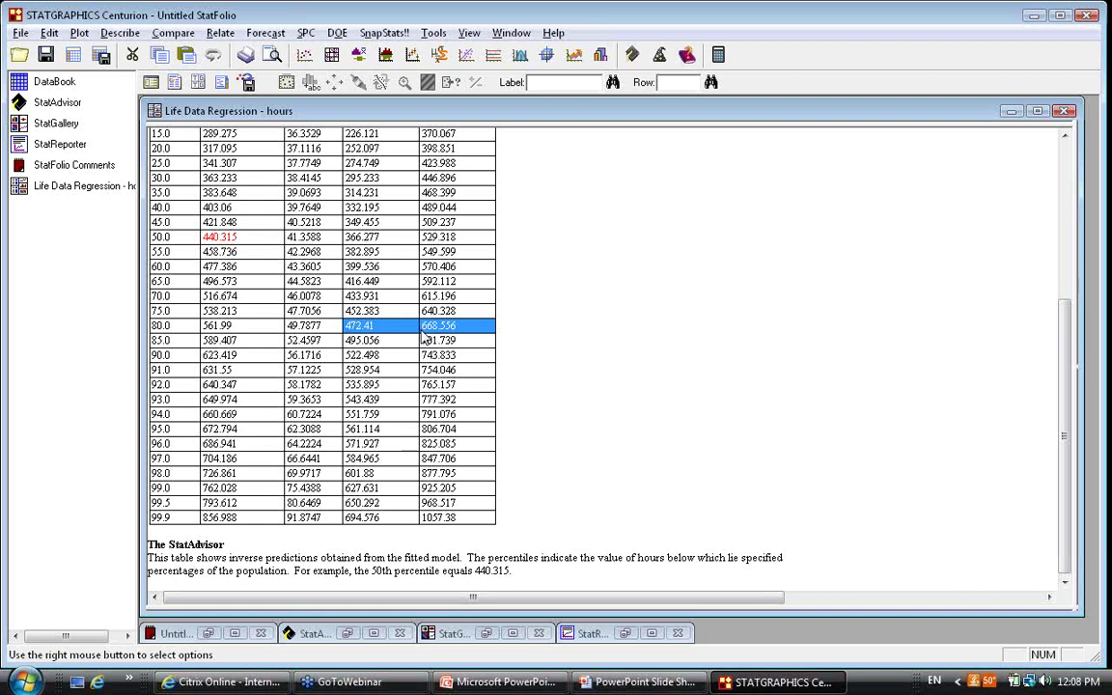
pyautogui.click(615, 683)
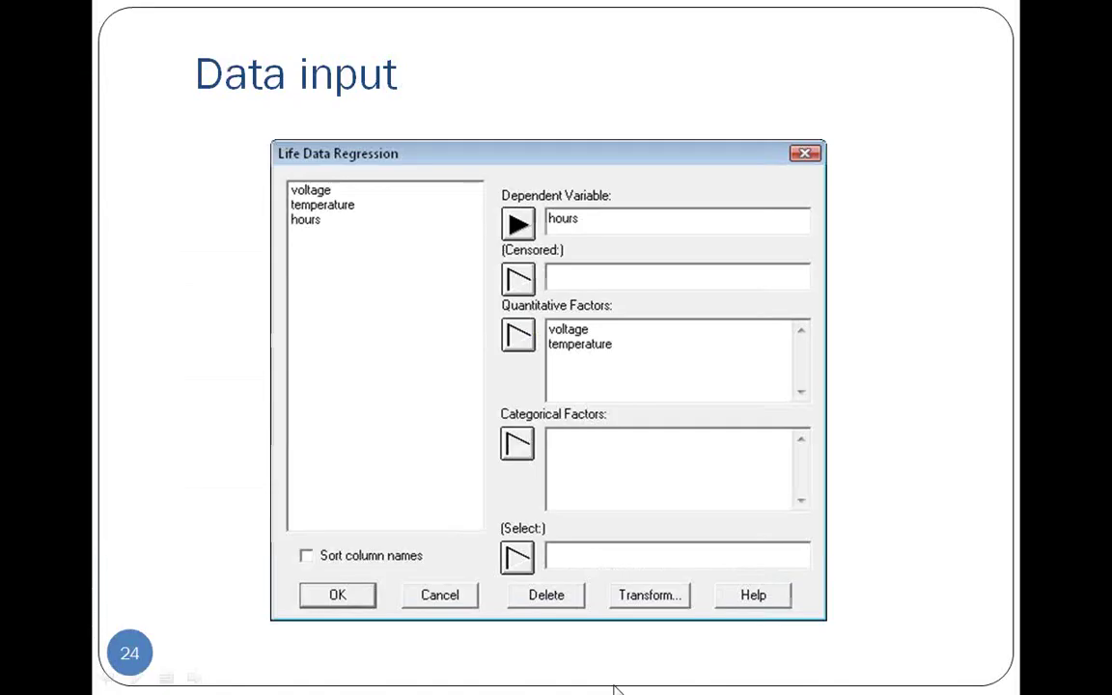
pyautogui.press('Right')
pyautogui.press('Right')
pyautogui.press('Right')
pyautogui.press('Right')
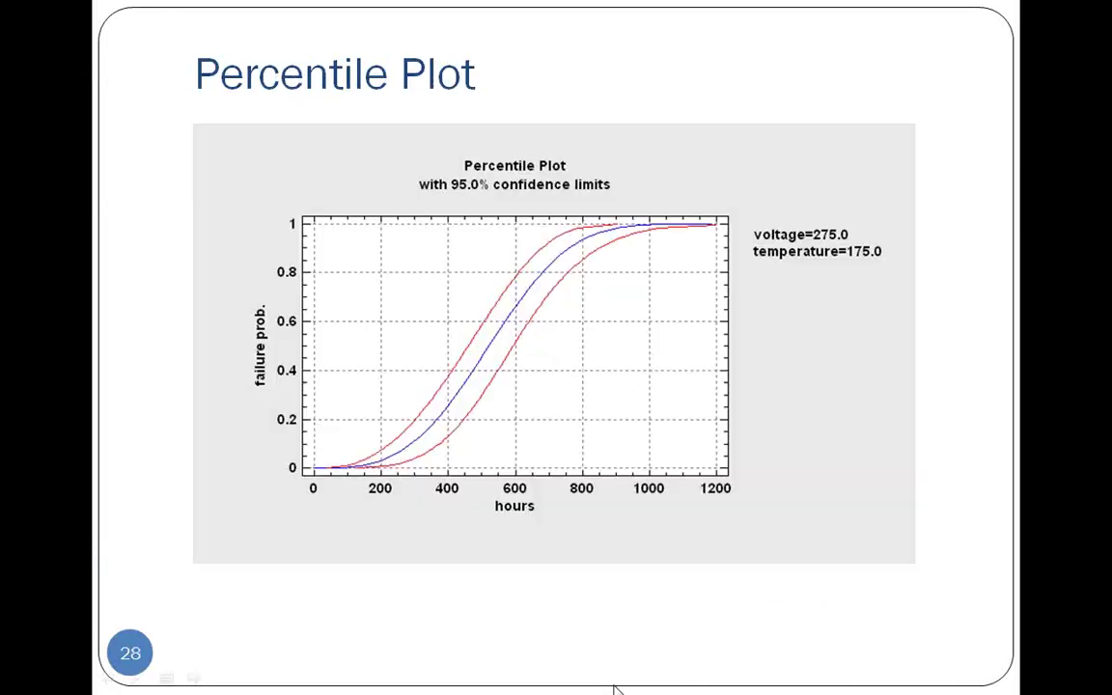
pyautogui.press('Right')
pyautogui.press('Right')
pyautogui.press('Right')
pyautogui.press('Right')
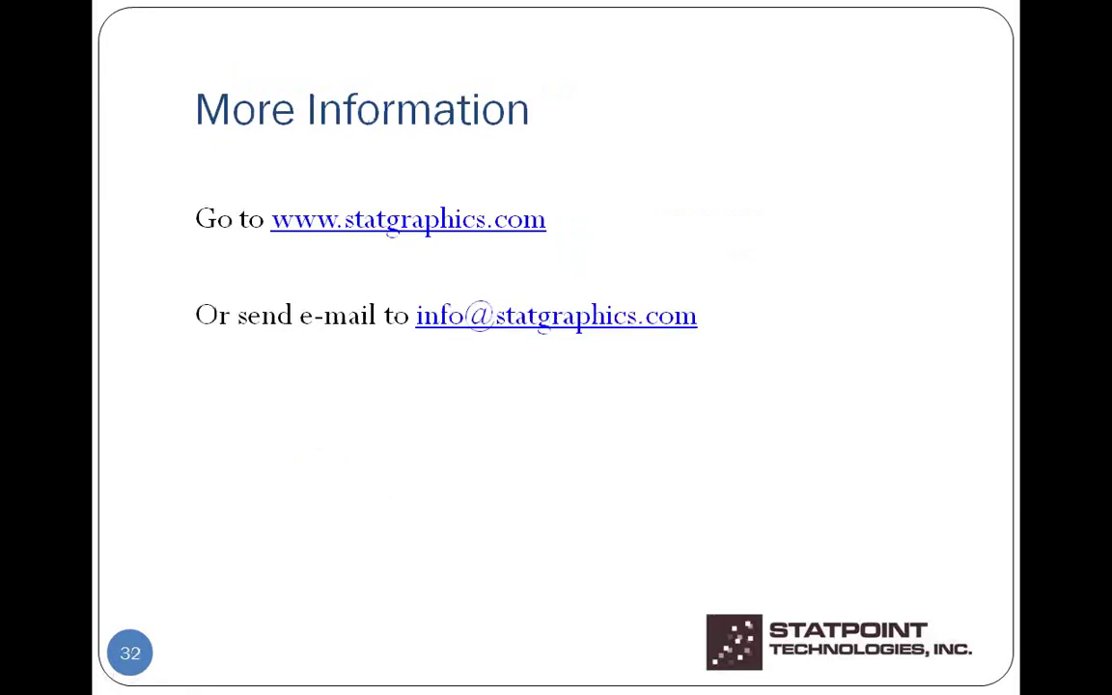
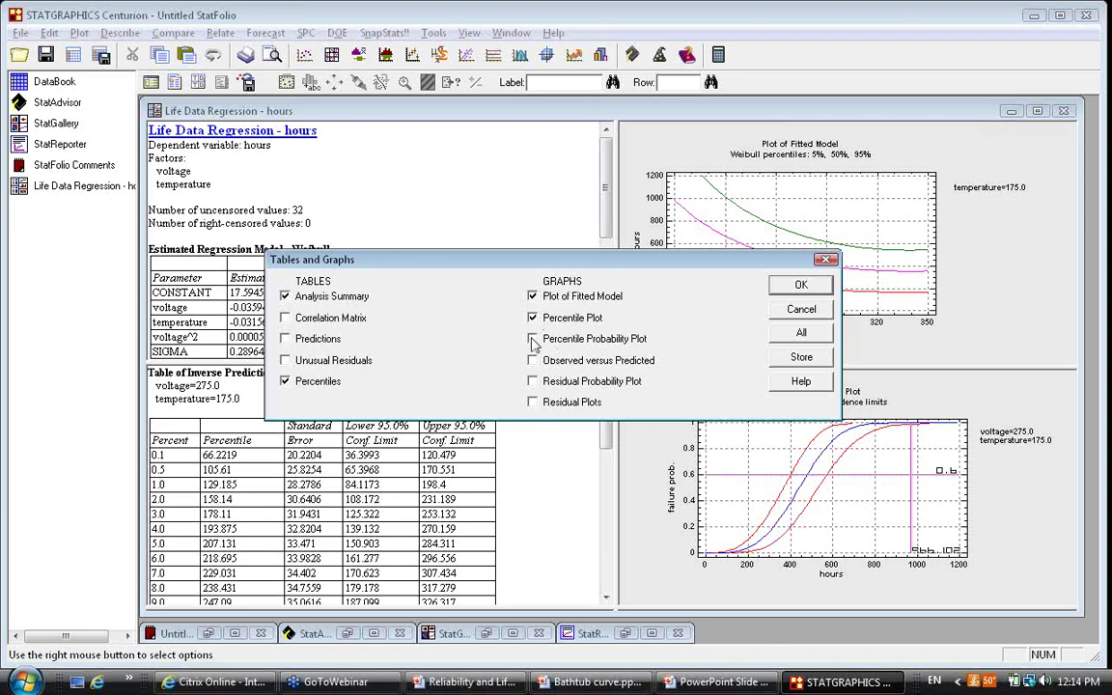
# Add the Percentile Probability Plot to the life data regression and view it enlarged.
pyautogui.click(533, 339)
pyautogui.click(800, 292)
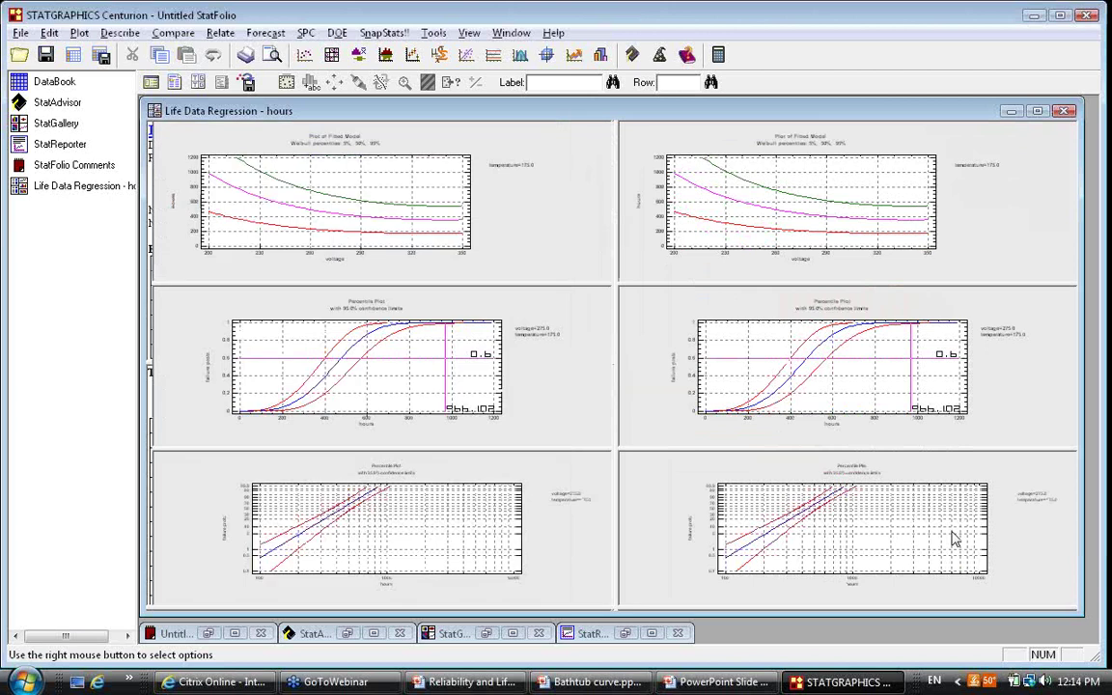
pyautogui.doubleClick(953, 538)
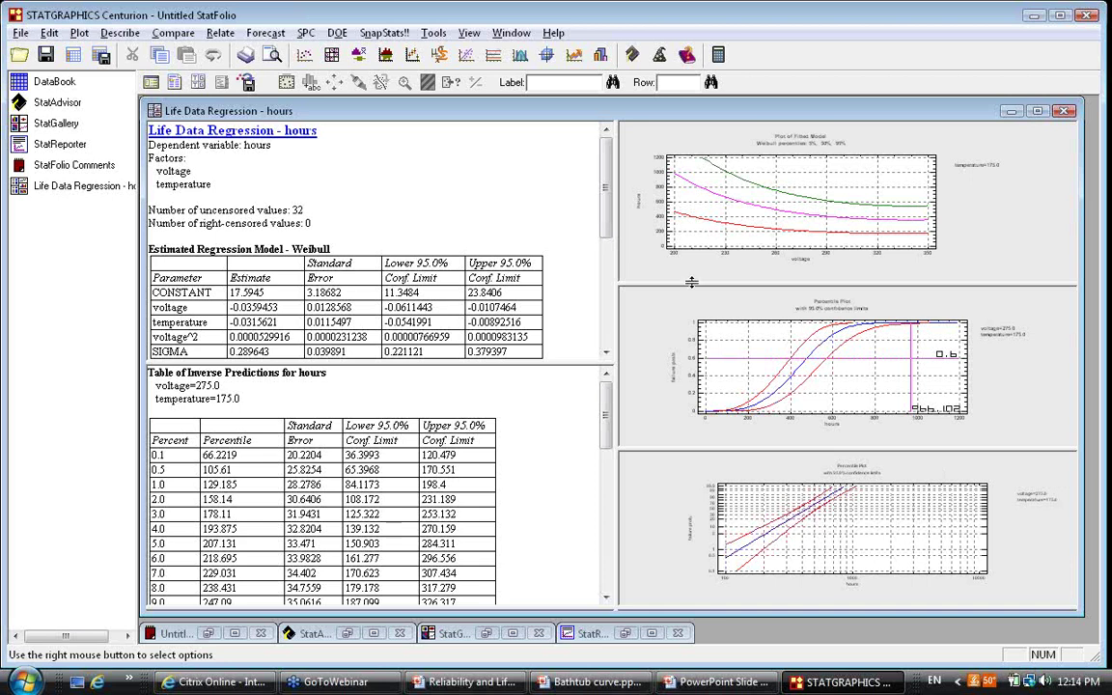
# Add the Residual Probability Plot to the life data regression, view it enlarged and restore the multi-pane view.
pyautogui.click(198, 83)
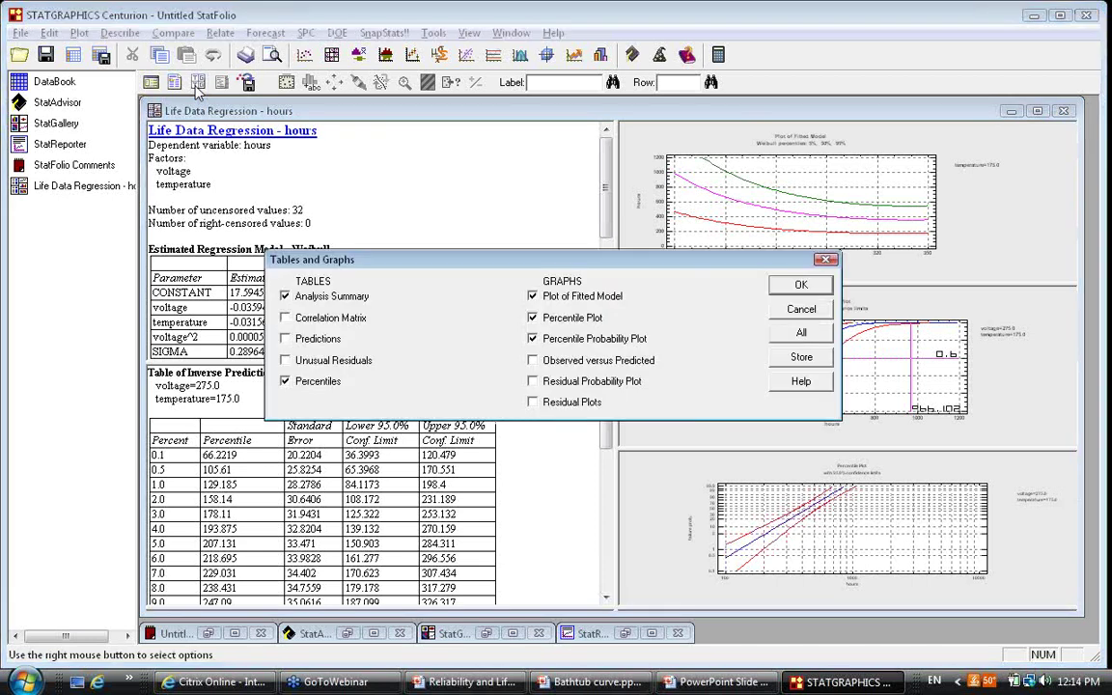
pyautogui.click(533, 382)
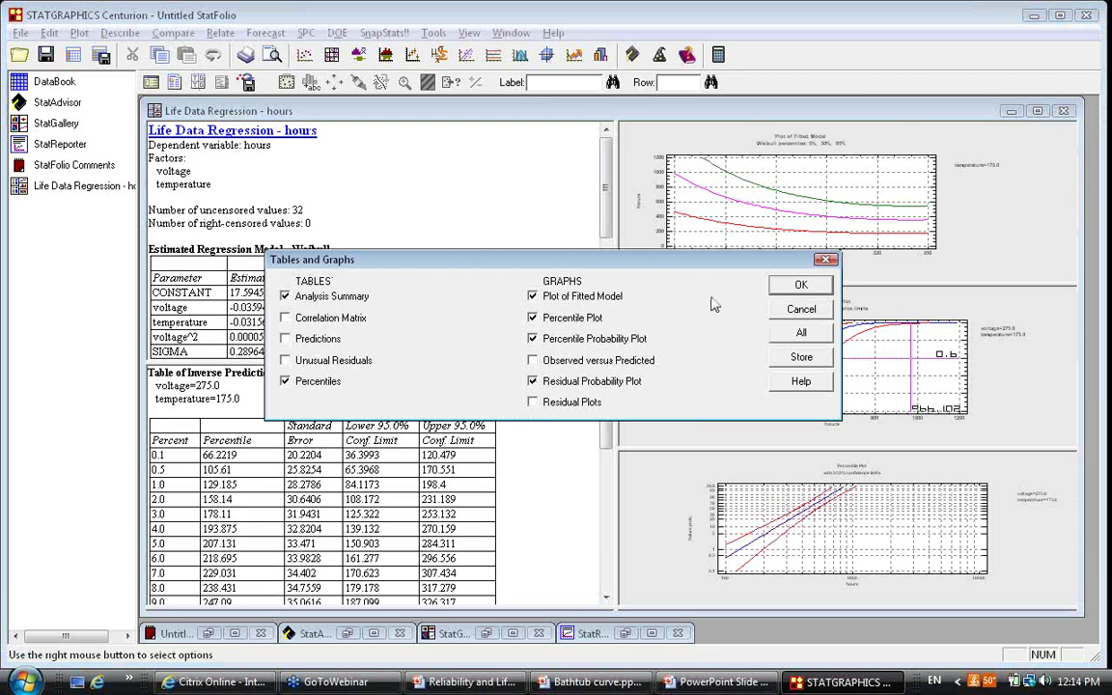
pyautogui.click(800, 286)
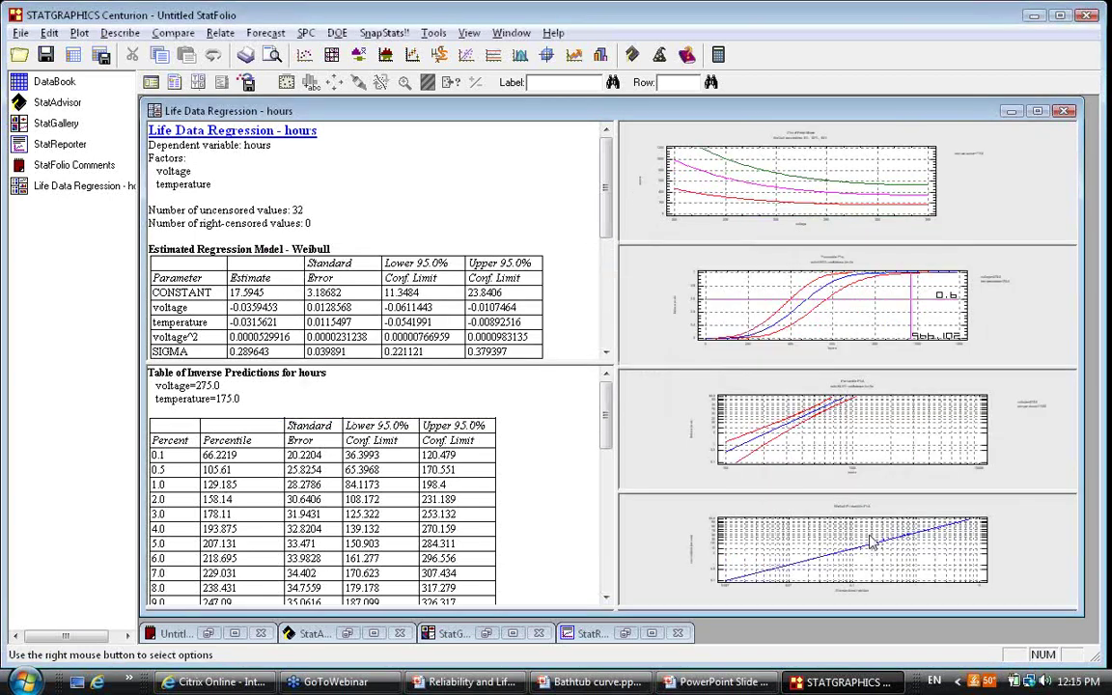
pyautogui.doubleClick(871, 542)
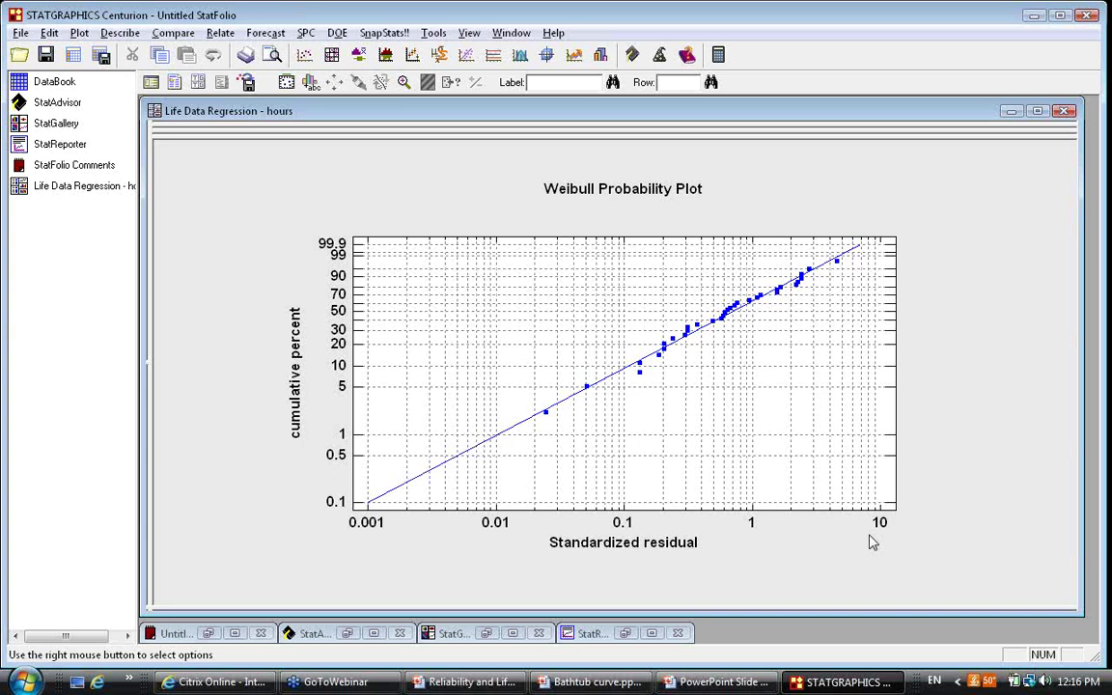
pyautogui.doubleClick(996, 300)
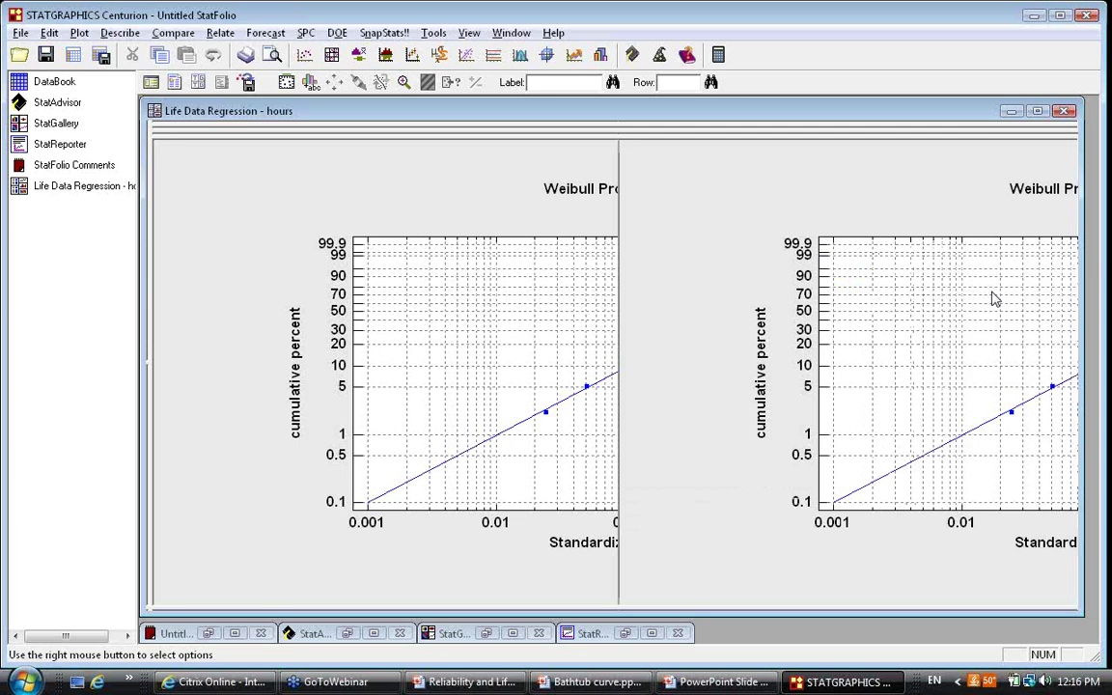
# Add the Observed versus Predicted graph to the life data regression.
pyautogui.click(200, 83)
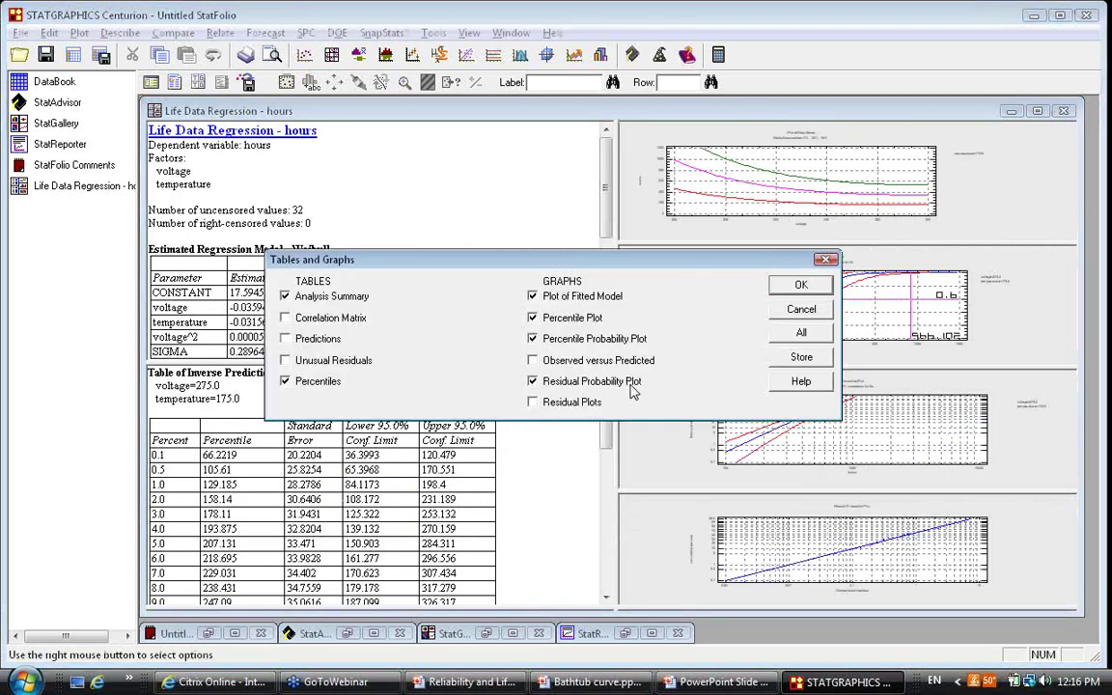
pyautogui.click(565, 363)
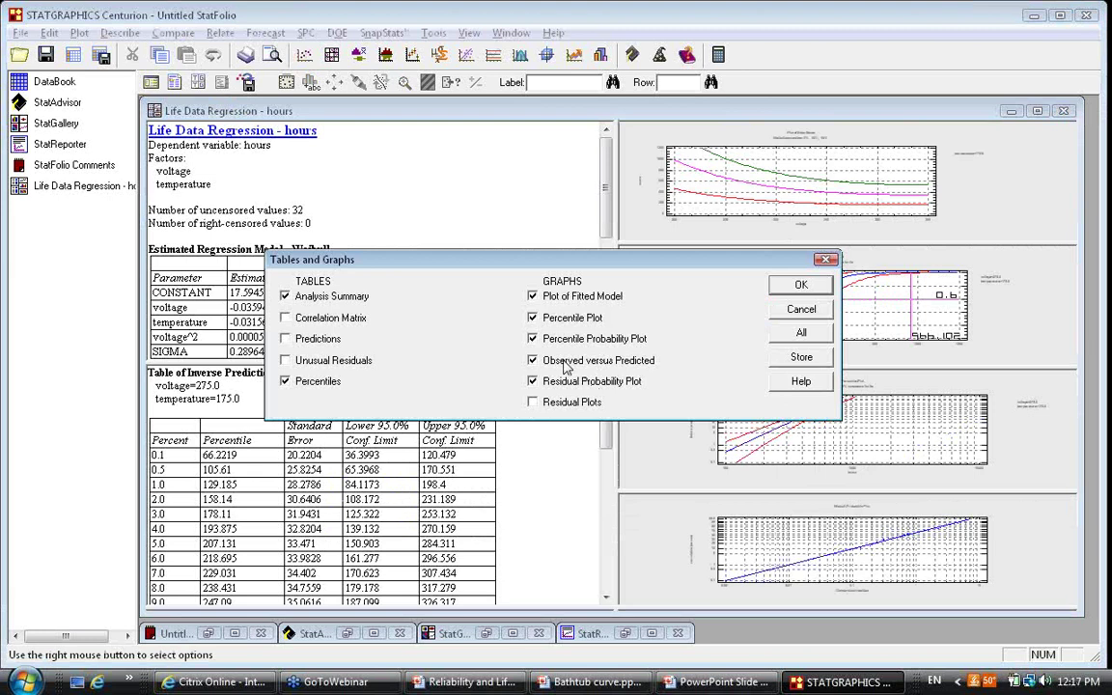
pyautogui.click(804, 287)
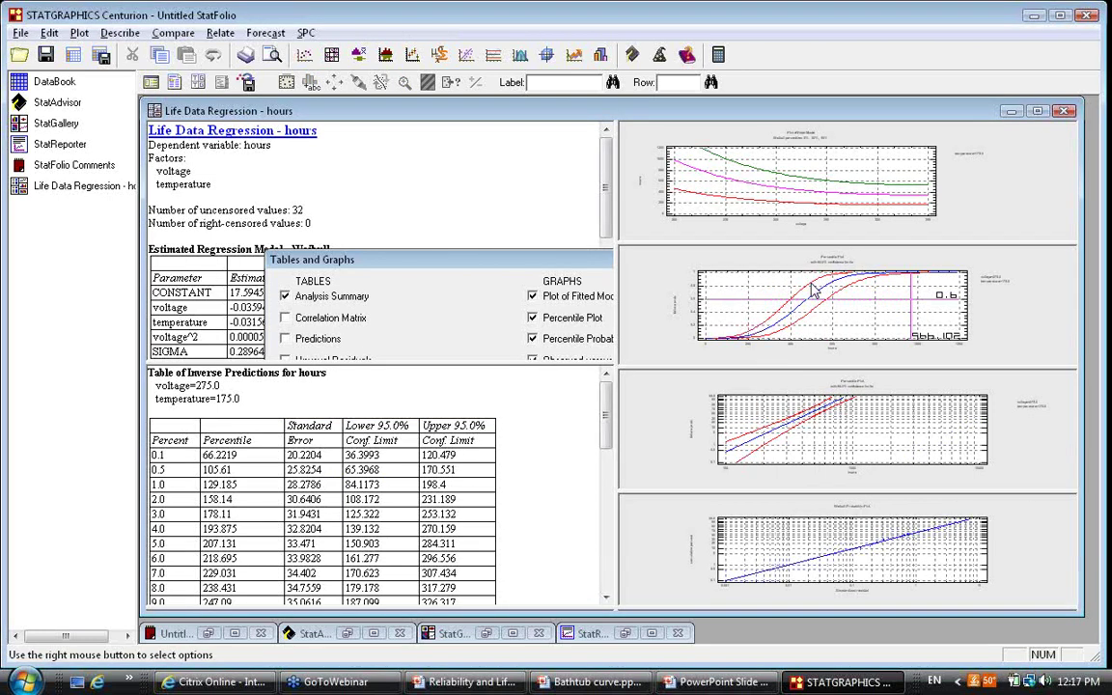
# Enlarge the Observed versus Predicted plot and refit the life data regression with revised analysis options.
pyautogui.doubleClick(889, 472)
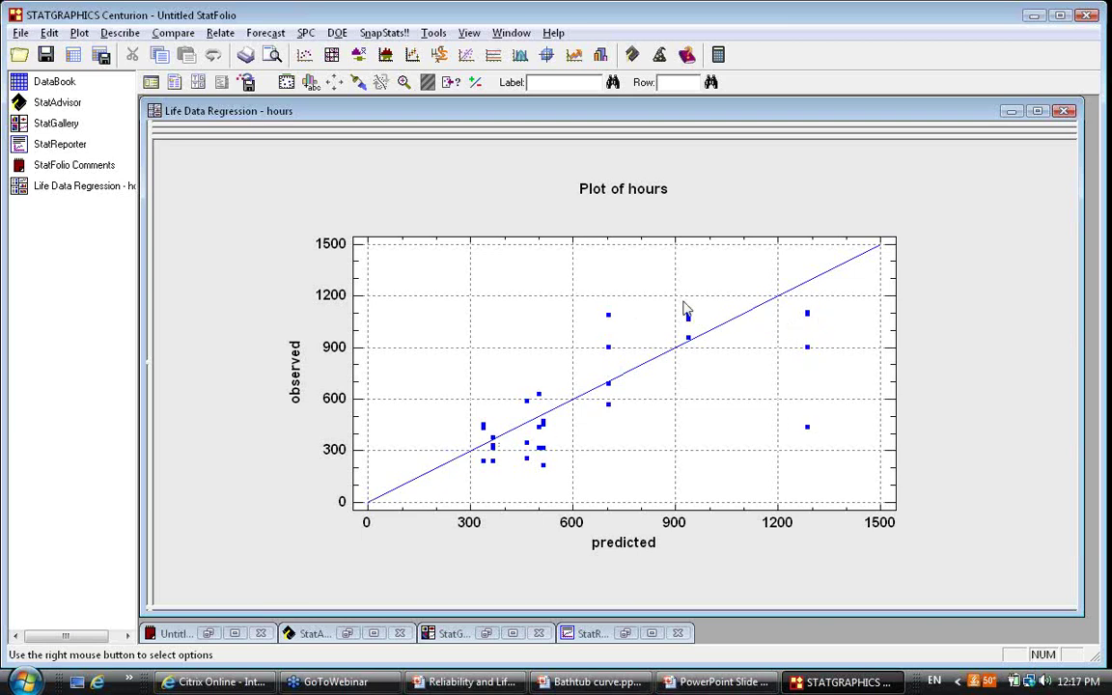
pyautogui.rightClick(473, 167)
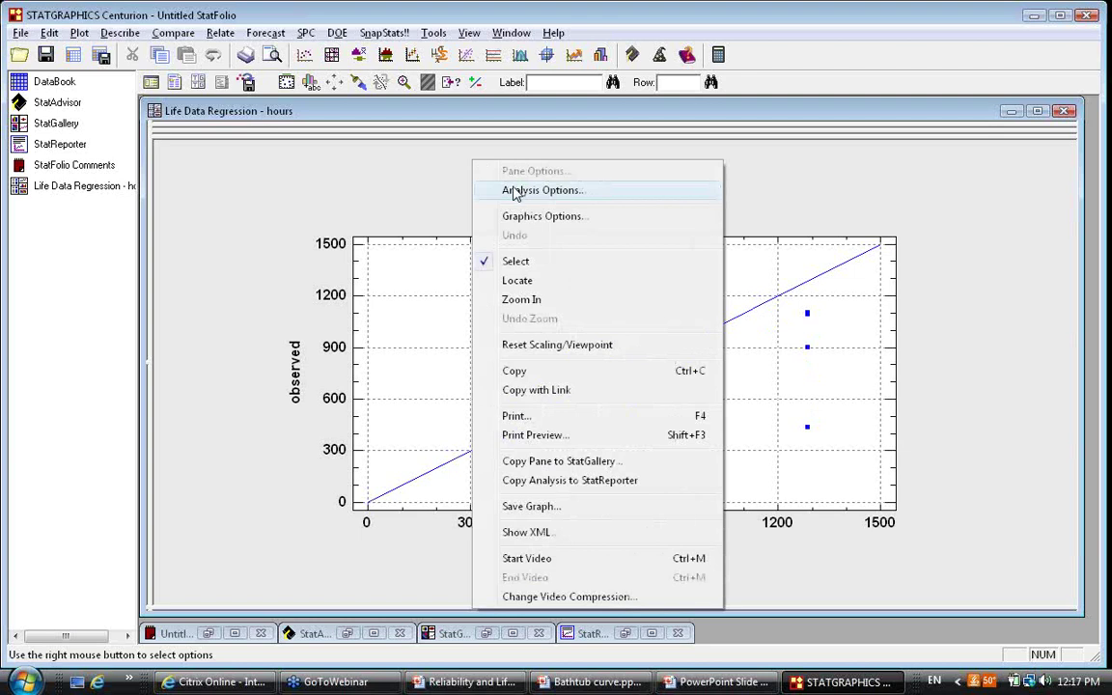
pyautogui.click(514, 190)
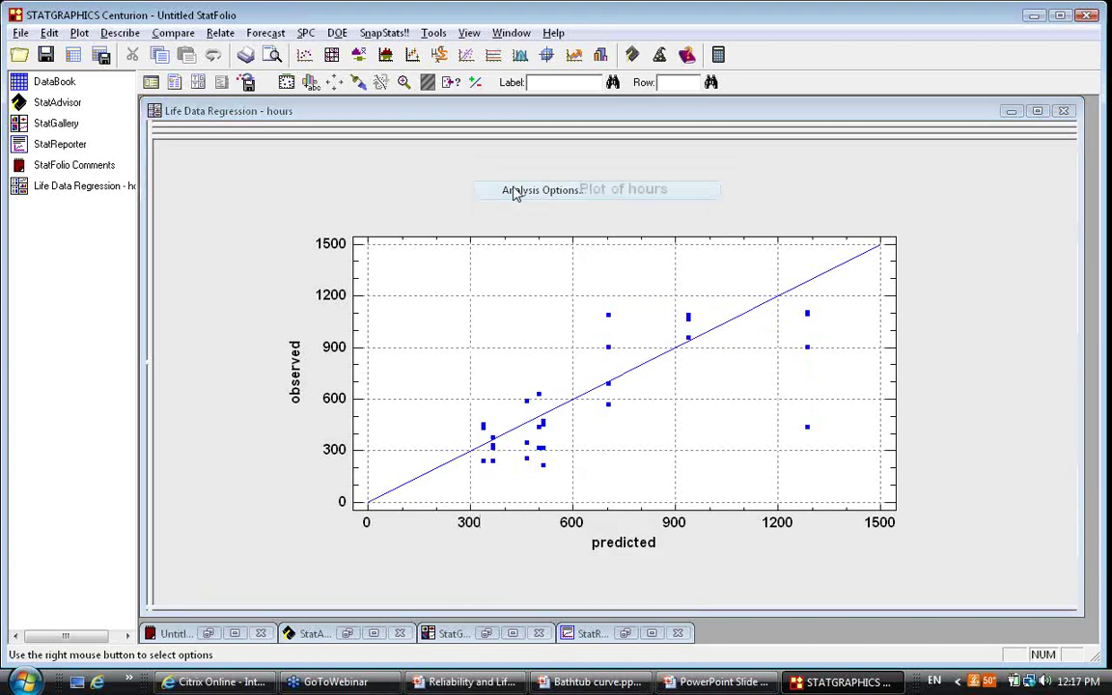
pyautogui.click(678, 233)
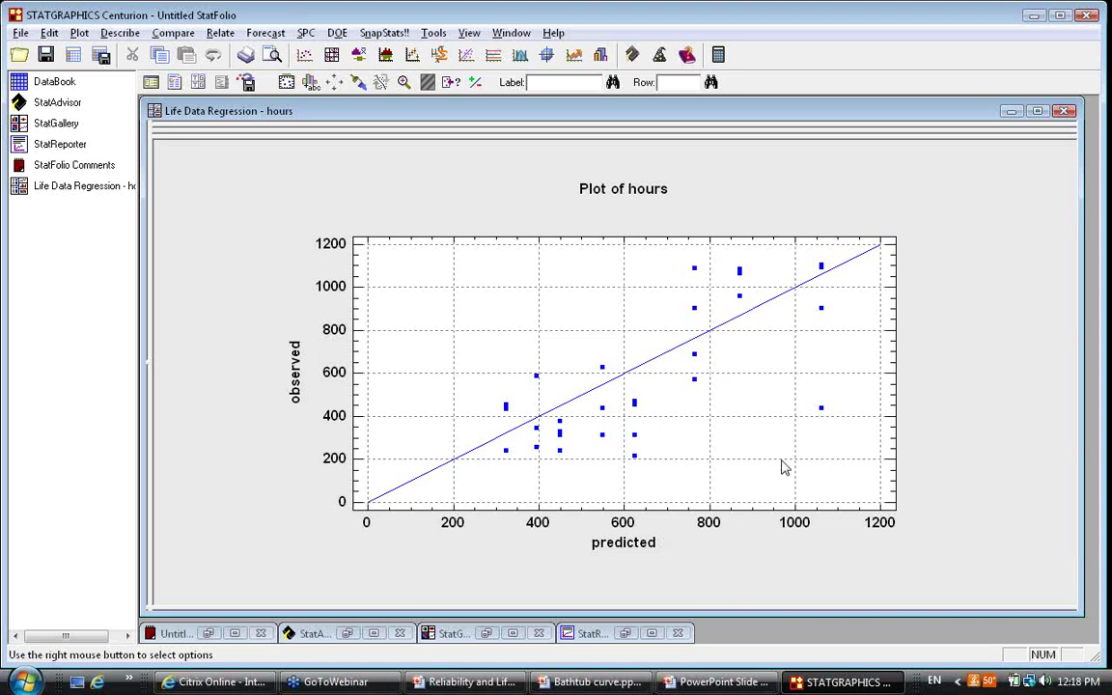
# Restore the multi-pane view of the life data regression and enlarge the Weibull probability plot of the standardized residuals.
pyautogui.click(786, 430)
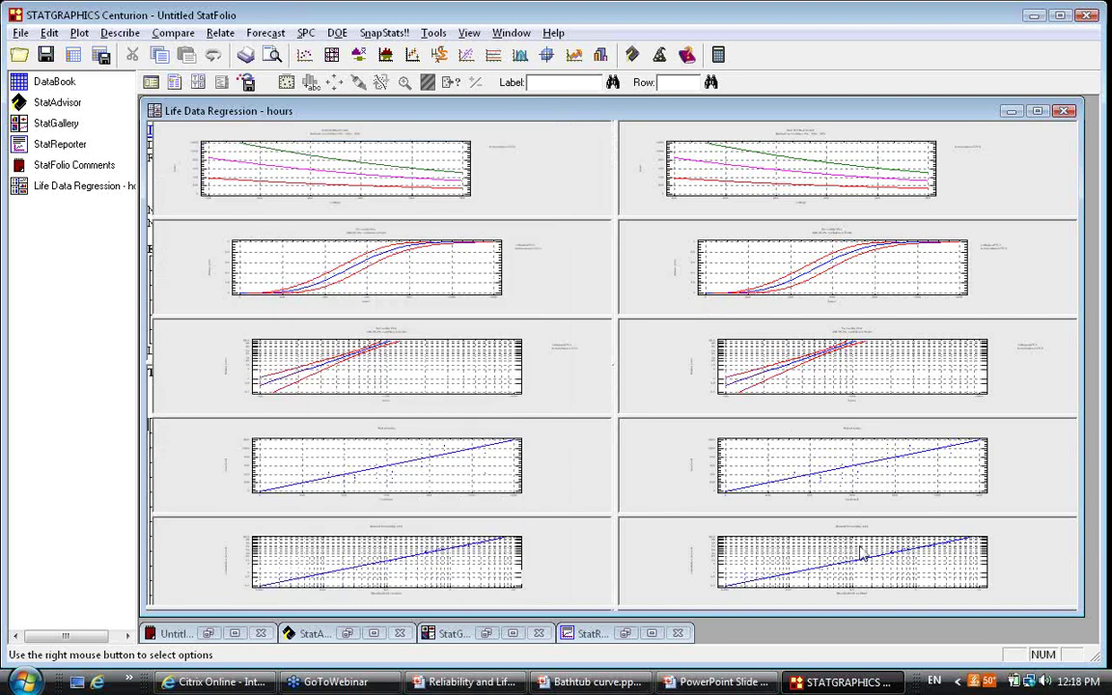
pyautogui.doubleClick(862, 555)
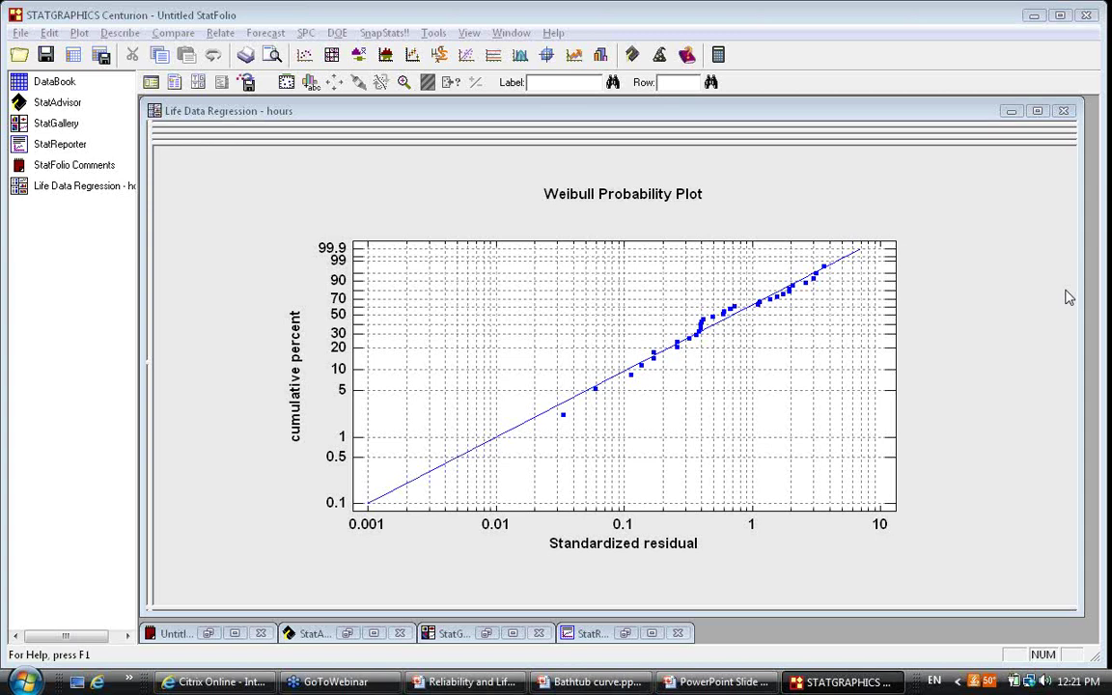
pyautogui.click(432, 38)
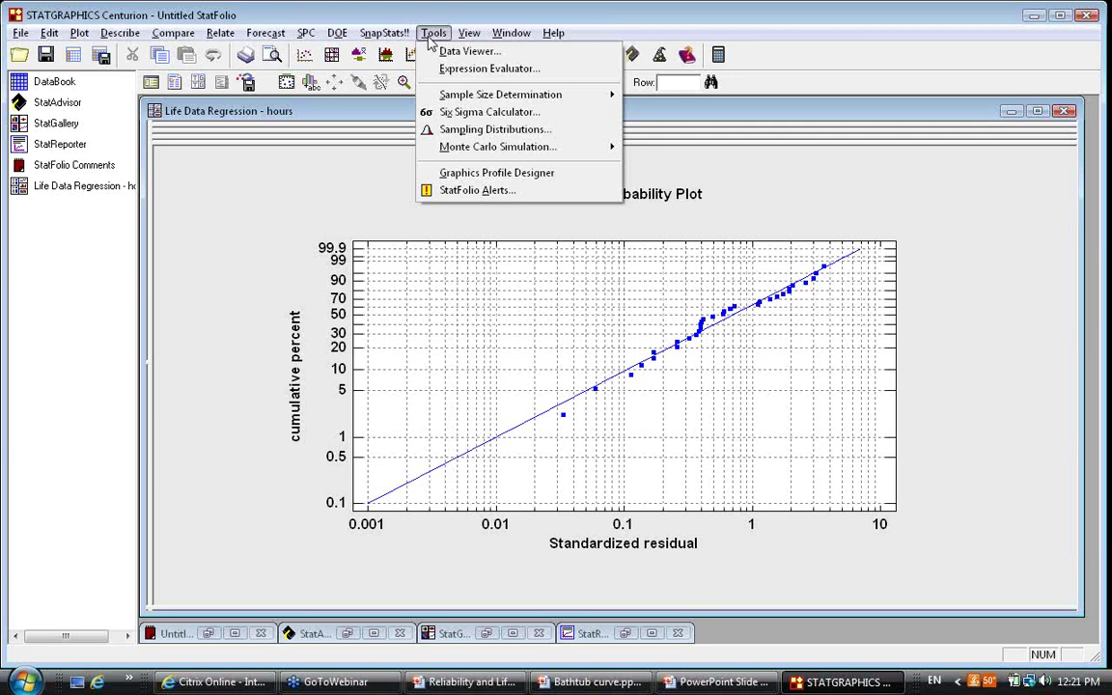
pyautogui.moveTo(132, 39)
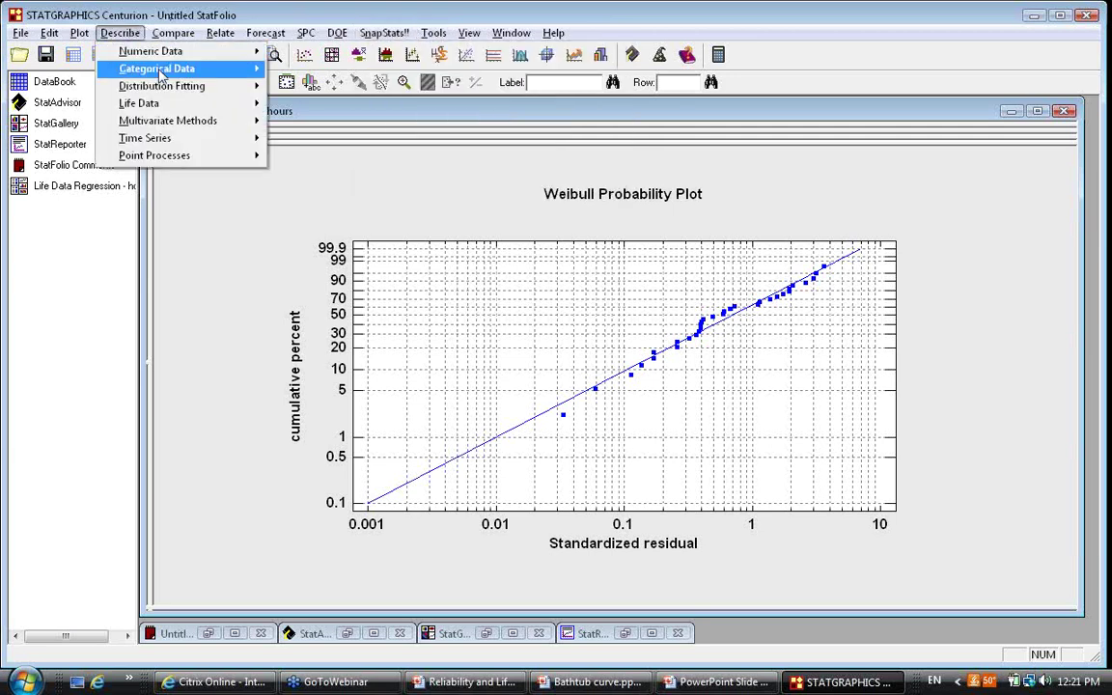
pyautogui.moveTo(165, 87)
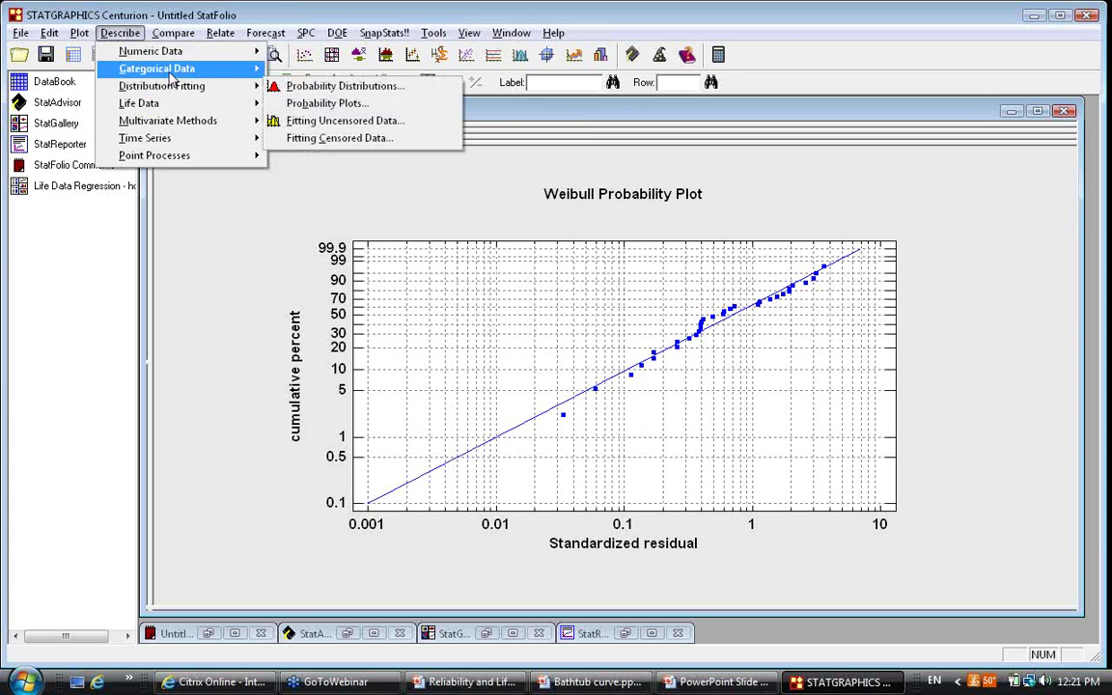
pyautogui.moveTo(176, 33)
pyautogui.moveTo(225, 36)
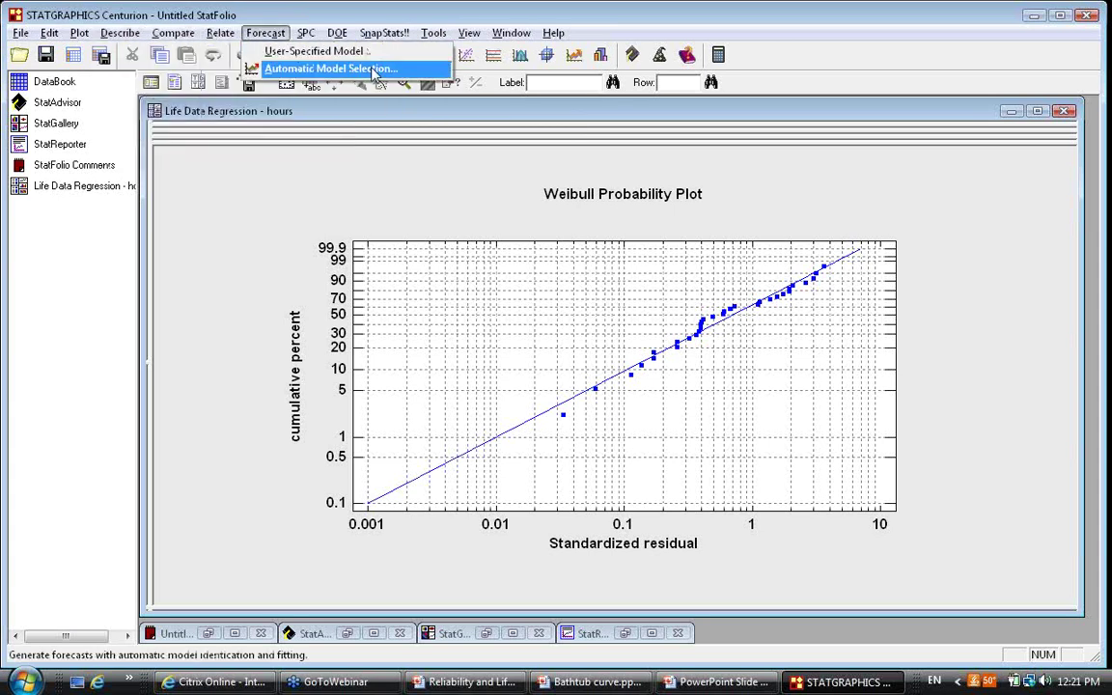
pyautogui.moveTo(436, 34)
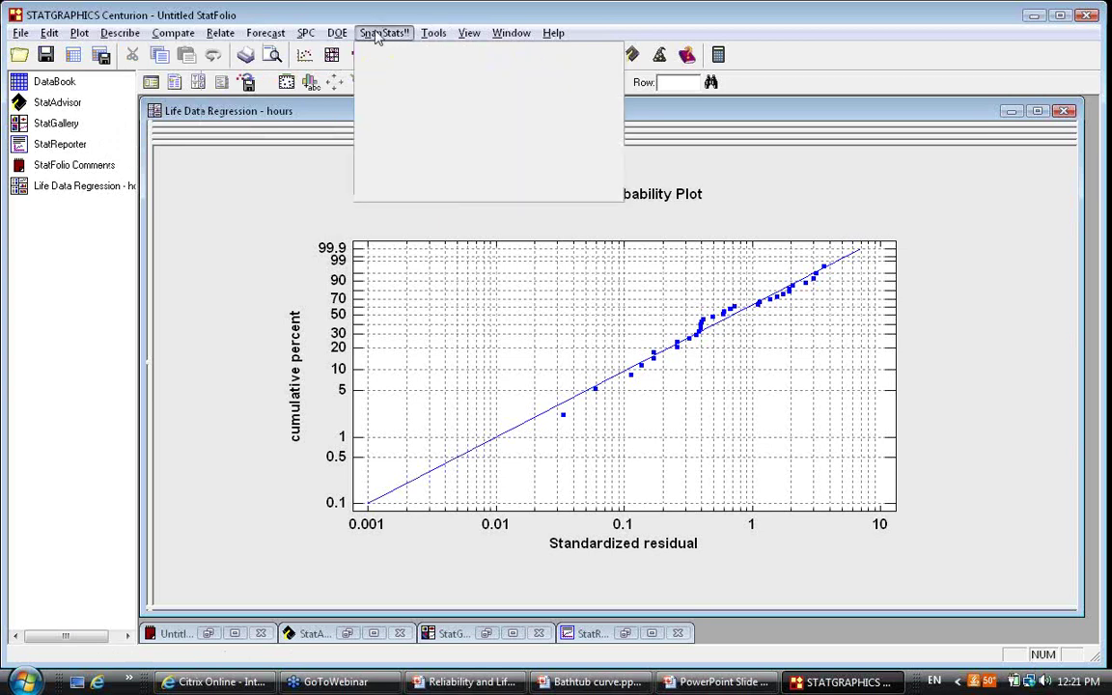
# Set up a categorical data hypothesis test for a Poisson rate with a sample size of 10 and a sample rate of 0.
pyautogui.moveTo(85, 35)
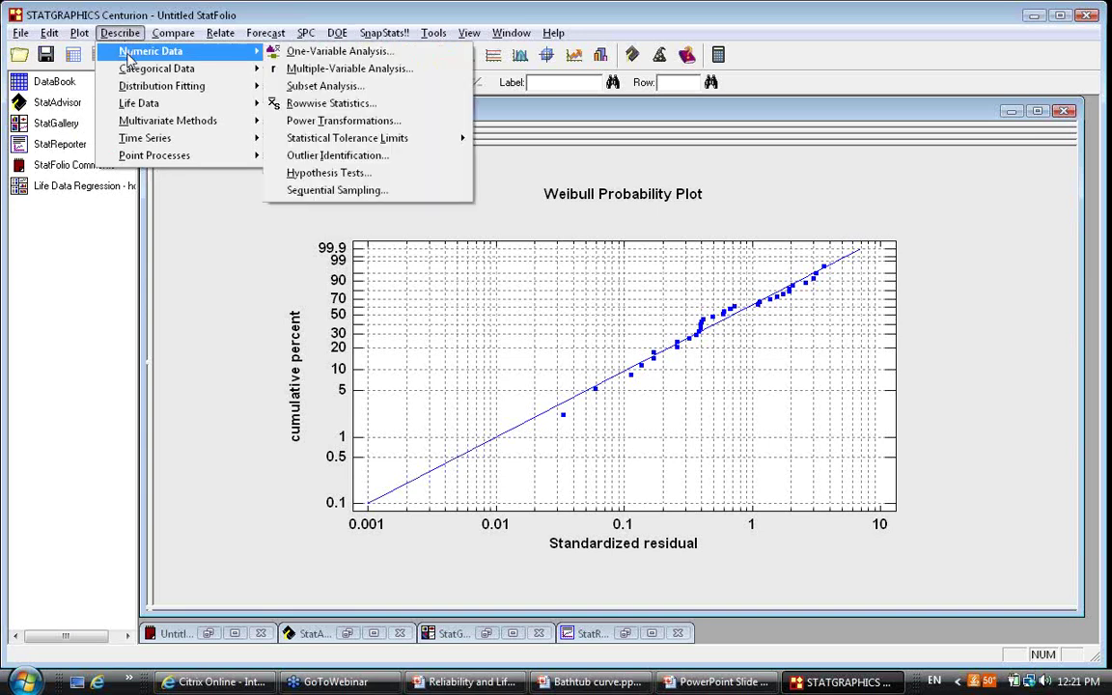
pyautogui.moveTo(331, 146)
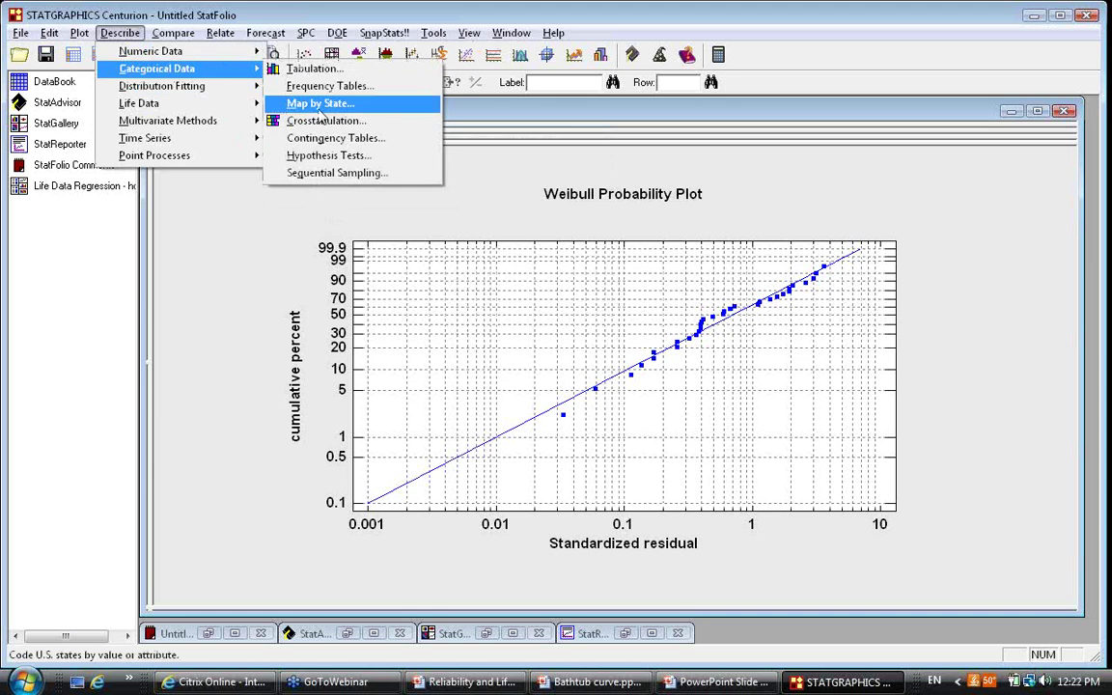
pyautogui.click(338, 156)
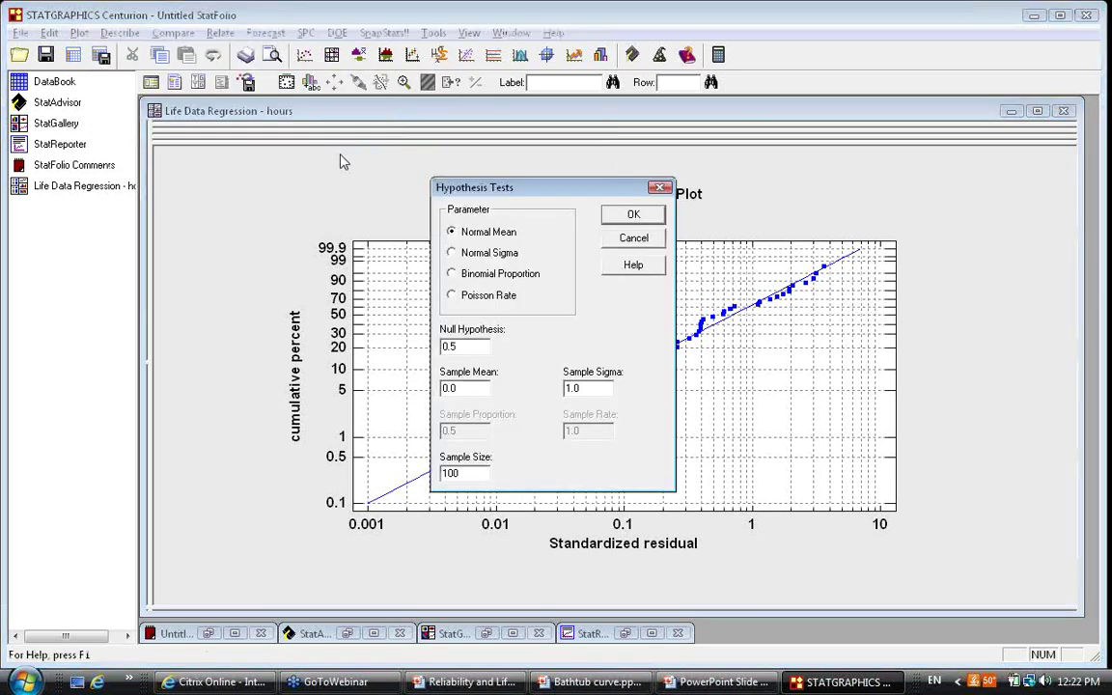
pyautogui.click(454, 296)
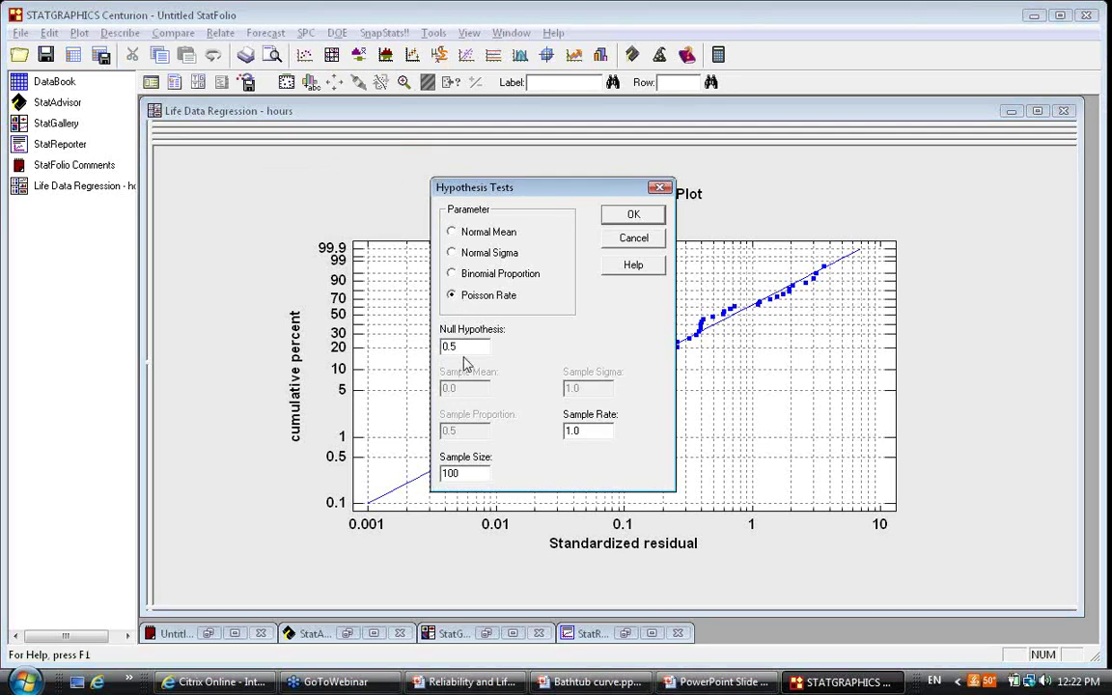
pyautogui.moveTo(467, 470); pyautogui.dragTo(418, 479)
pyautogui.write('10')
pyautogui.moveTo(593, 430); pyautogui.dragTo(545, 436)
pyautogui.write('0')
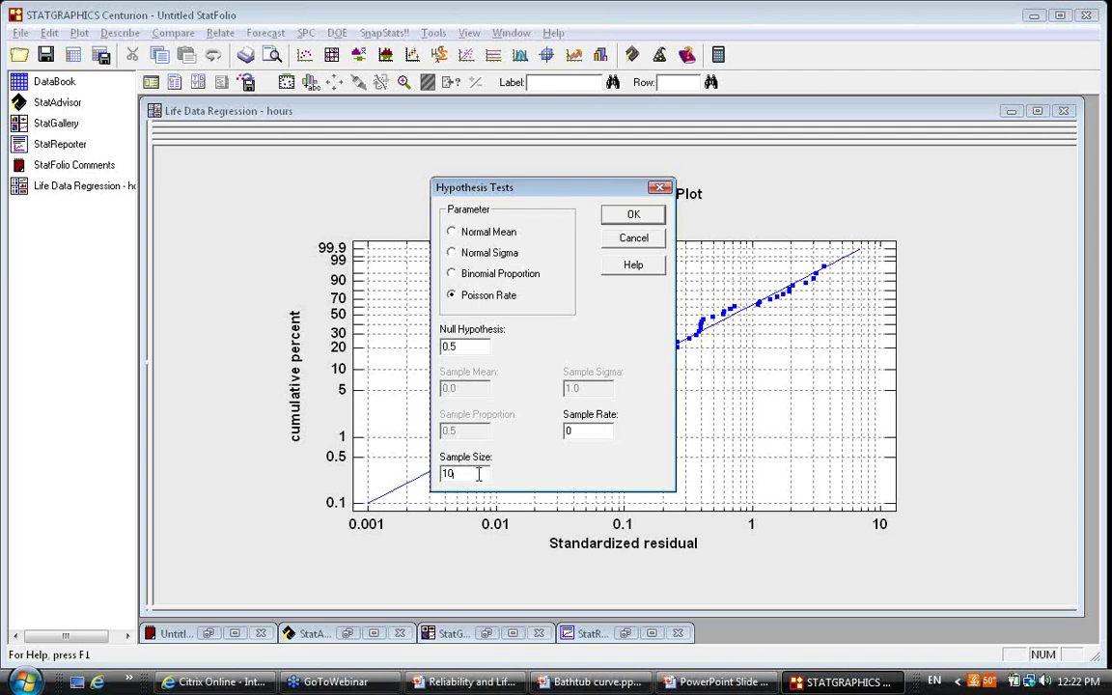
# Accept the test inputs, set the alternative hypothesis to Greater Than and run the Poisson rate test.
pyautogui.click(633, 219)
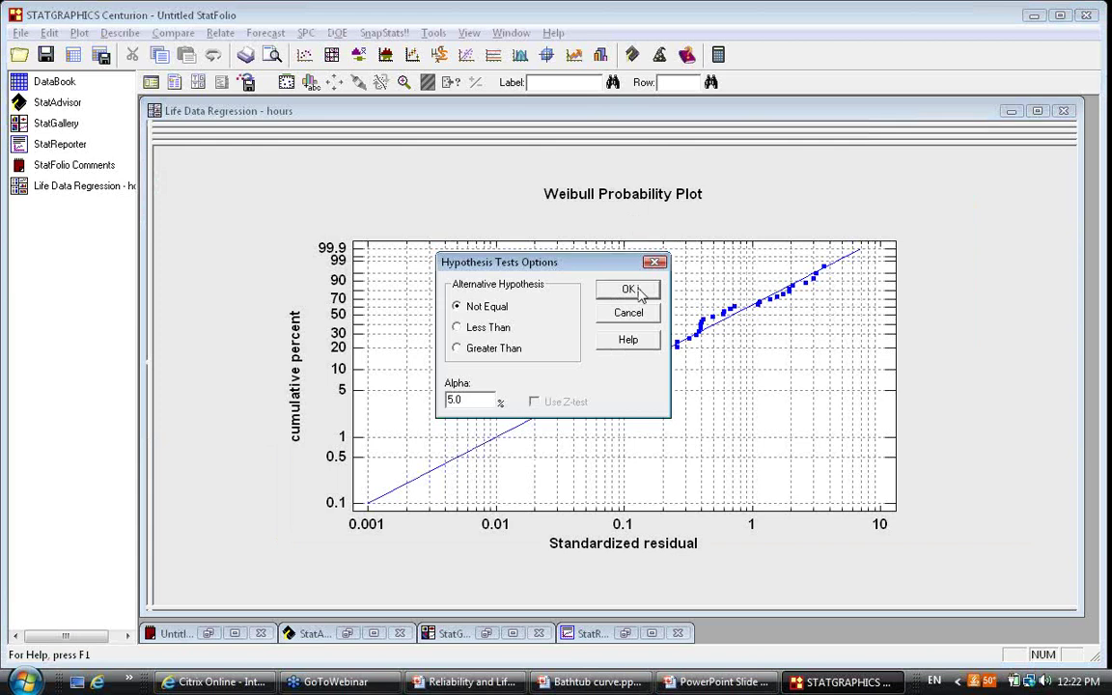
pyautogui.click(487, 353)
pyautogui.click(625, 290)
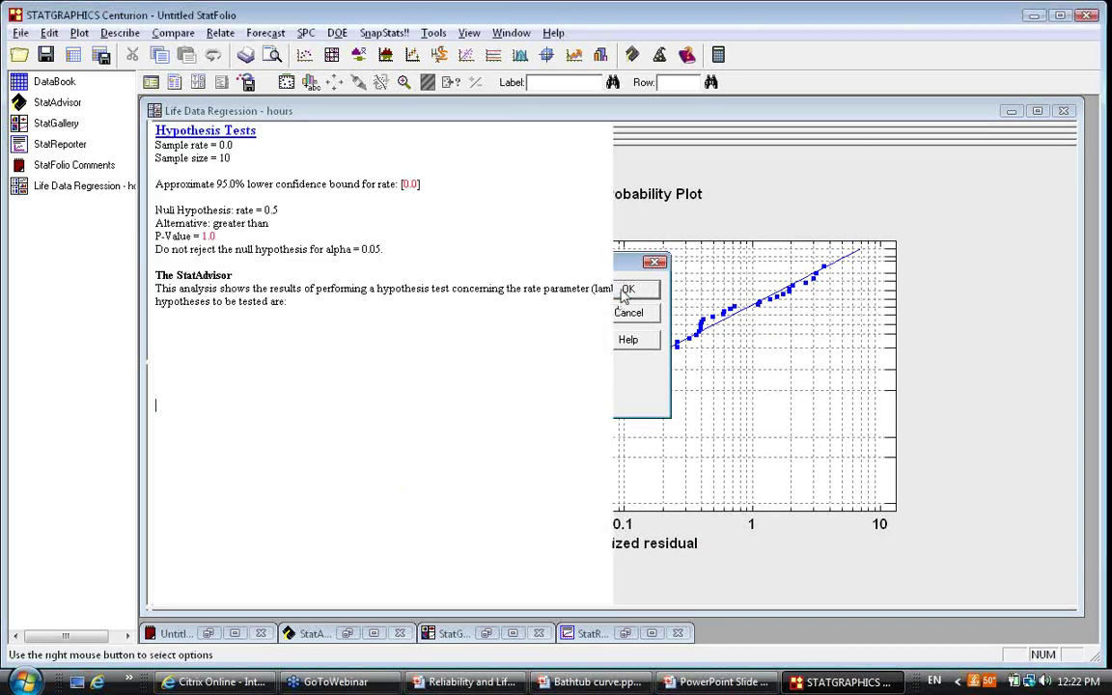